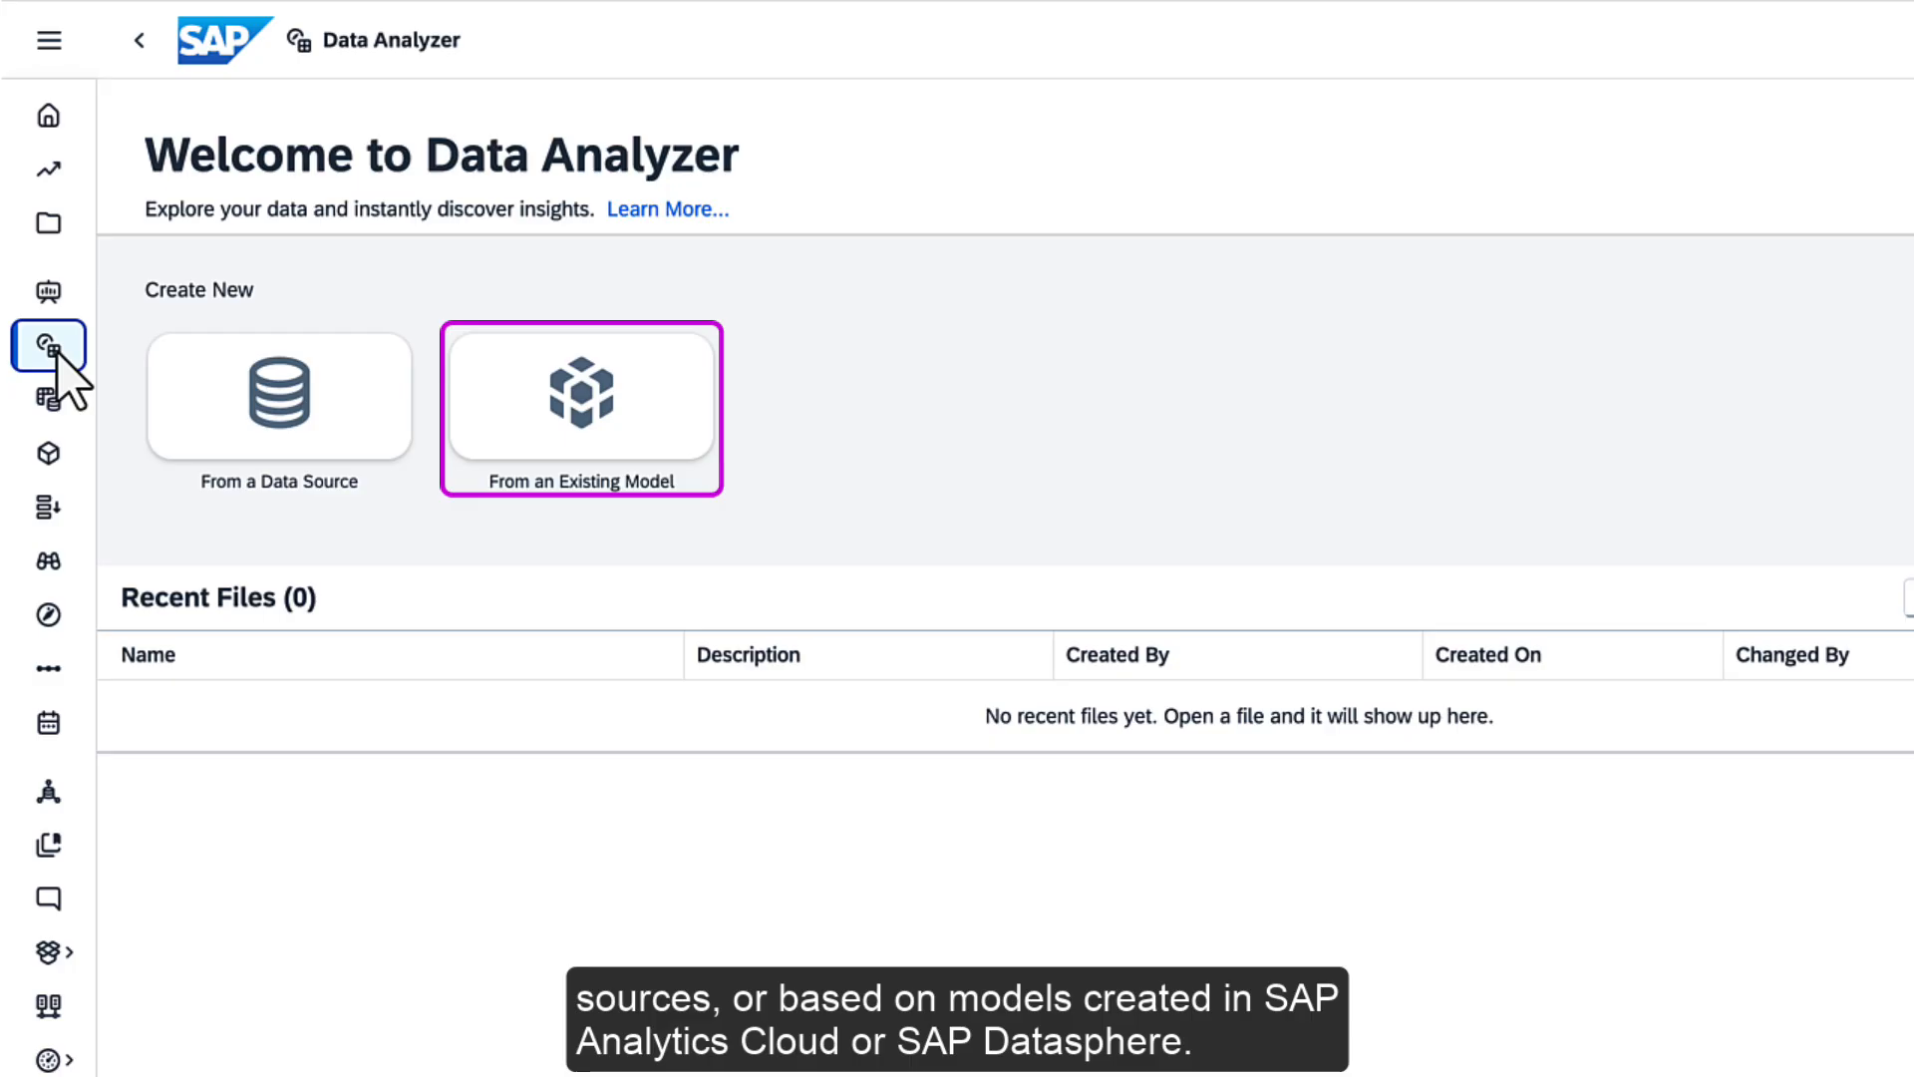
Start an analysis from an existing model, choosing the PLANNING model in the Public/Models folder
left_click(556, 466)
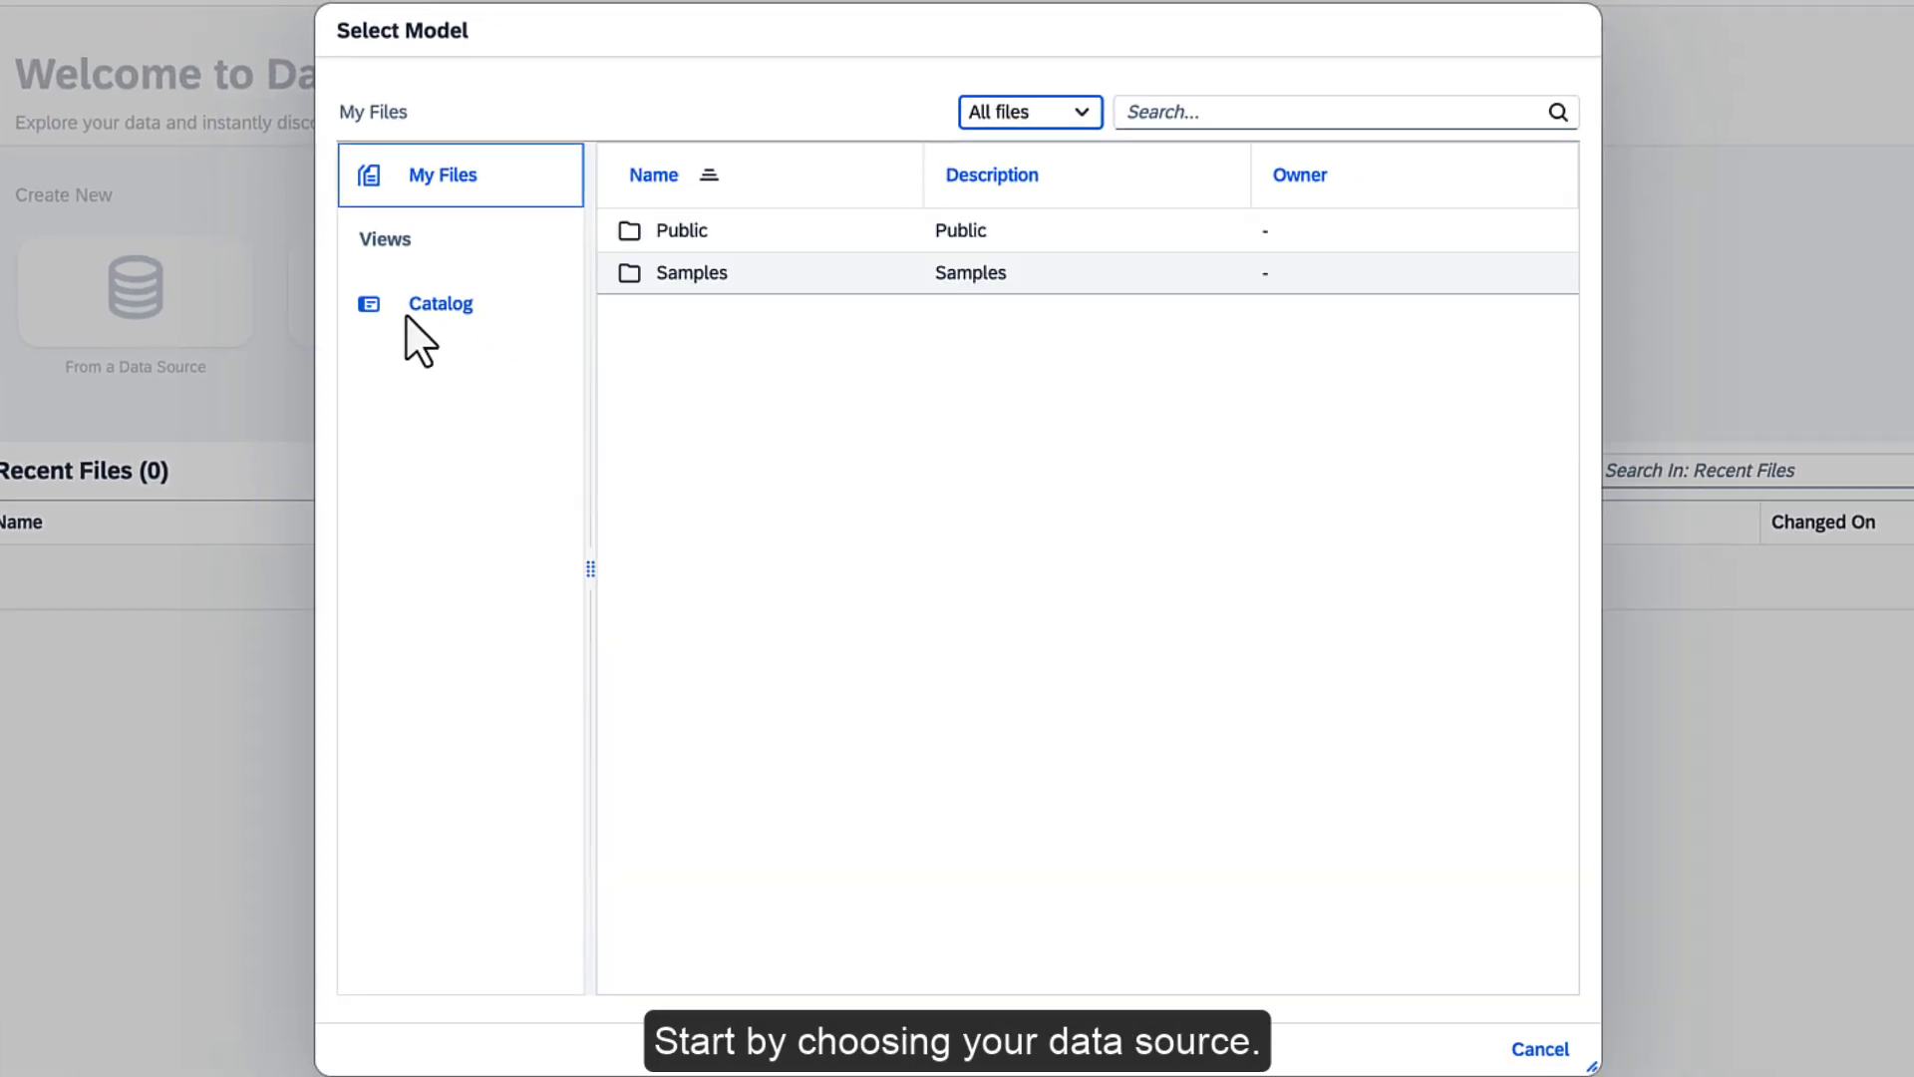
left_click(681, 235)
left_click(686, 329)
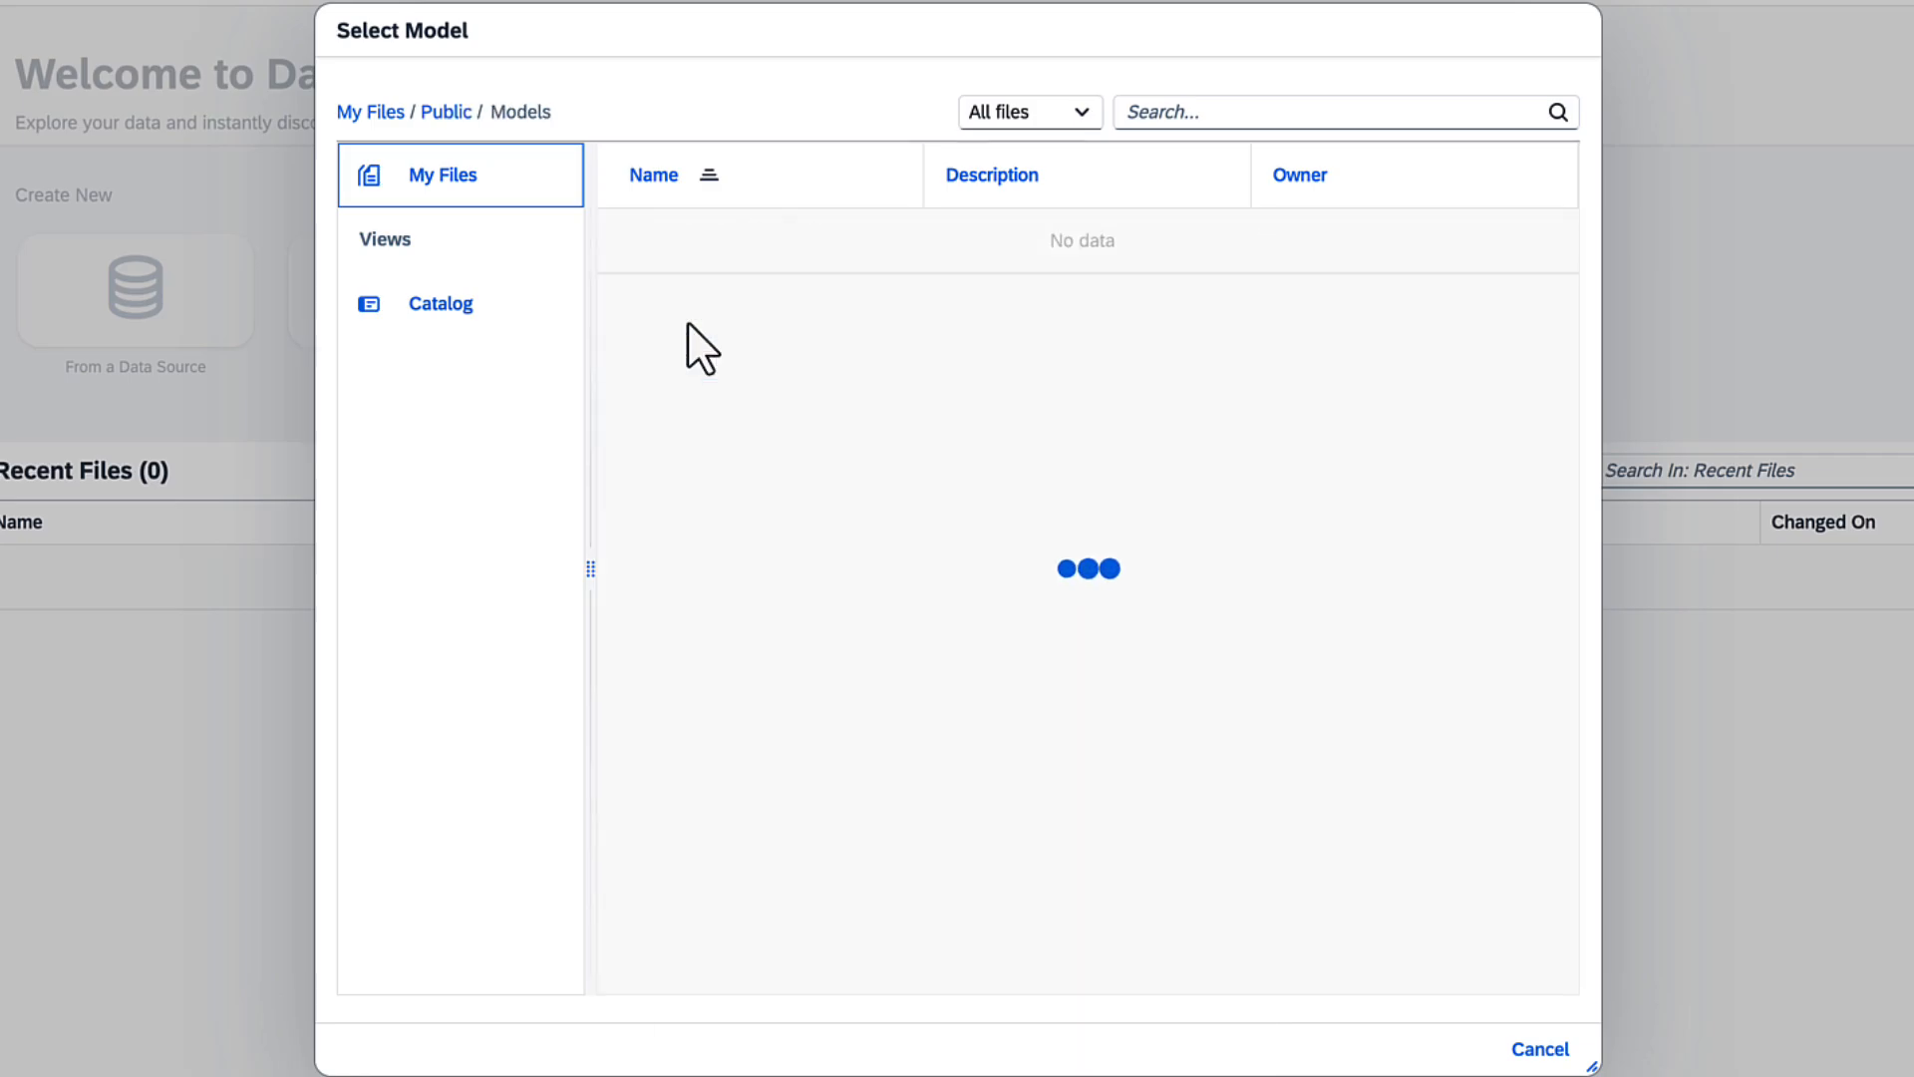
left_click(701, 404)
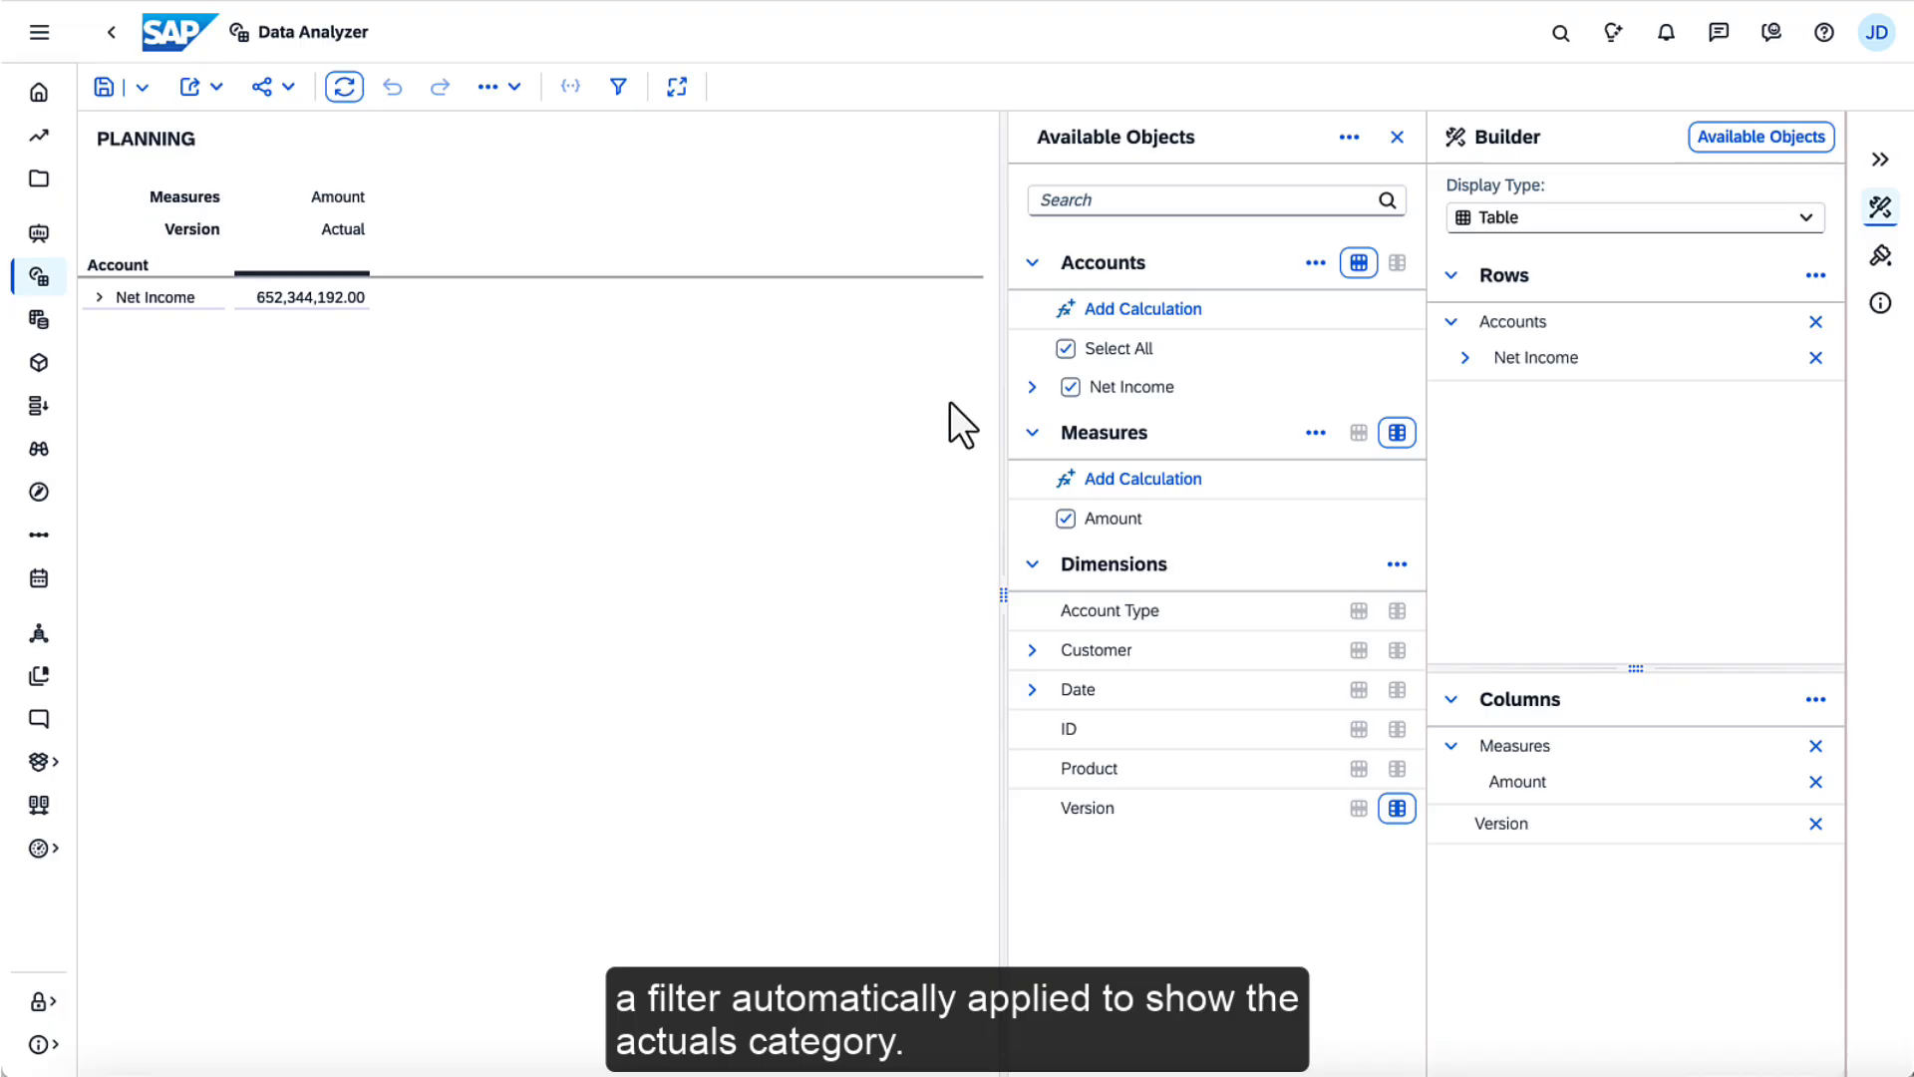
Clear the full account selection, search the available objects for revenue, and include only the Gross Revenue account
left_click(1032, 387)
left_click(1040, 427)
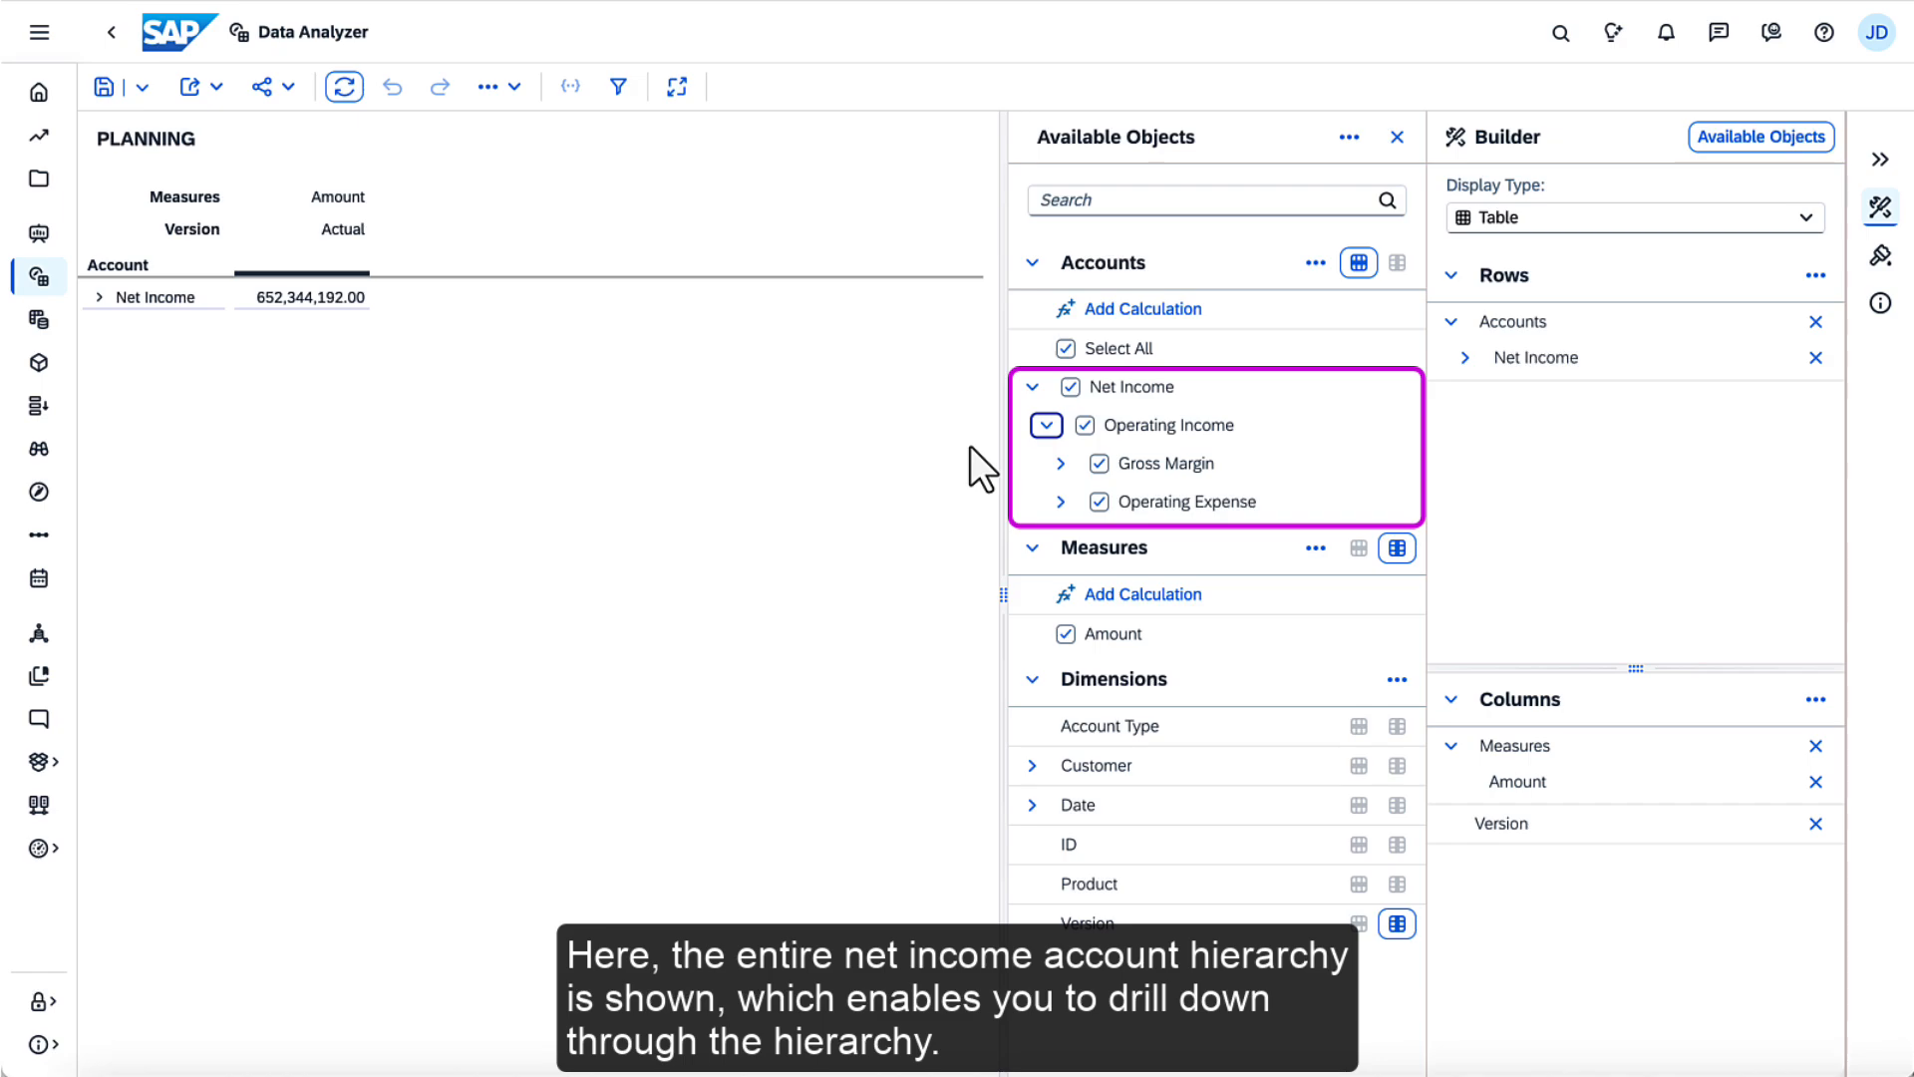
left_click(1066, 348)
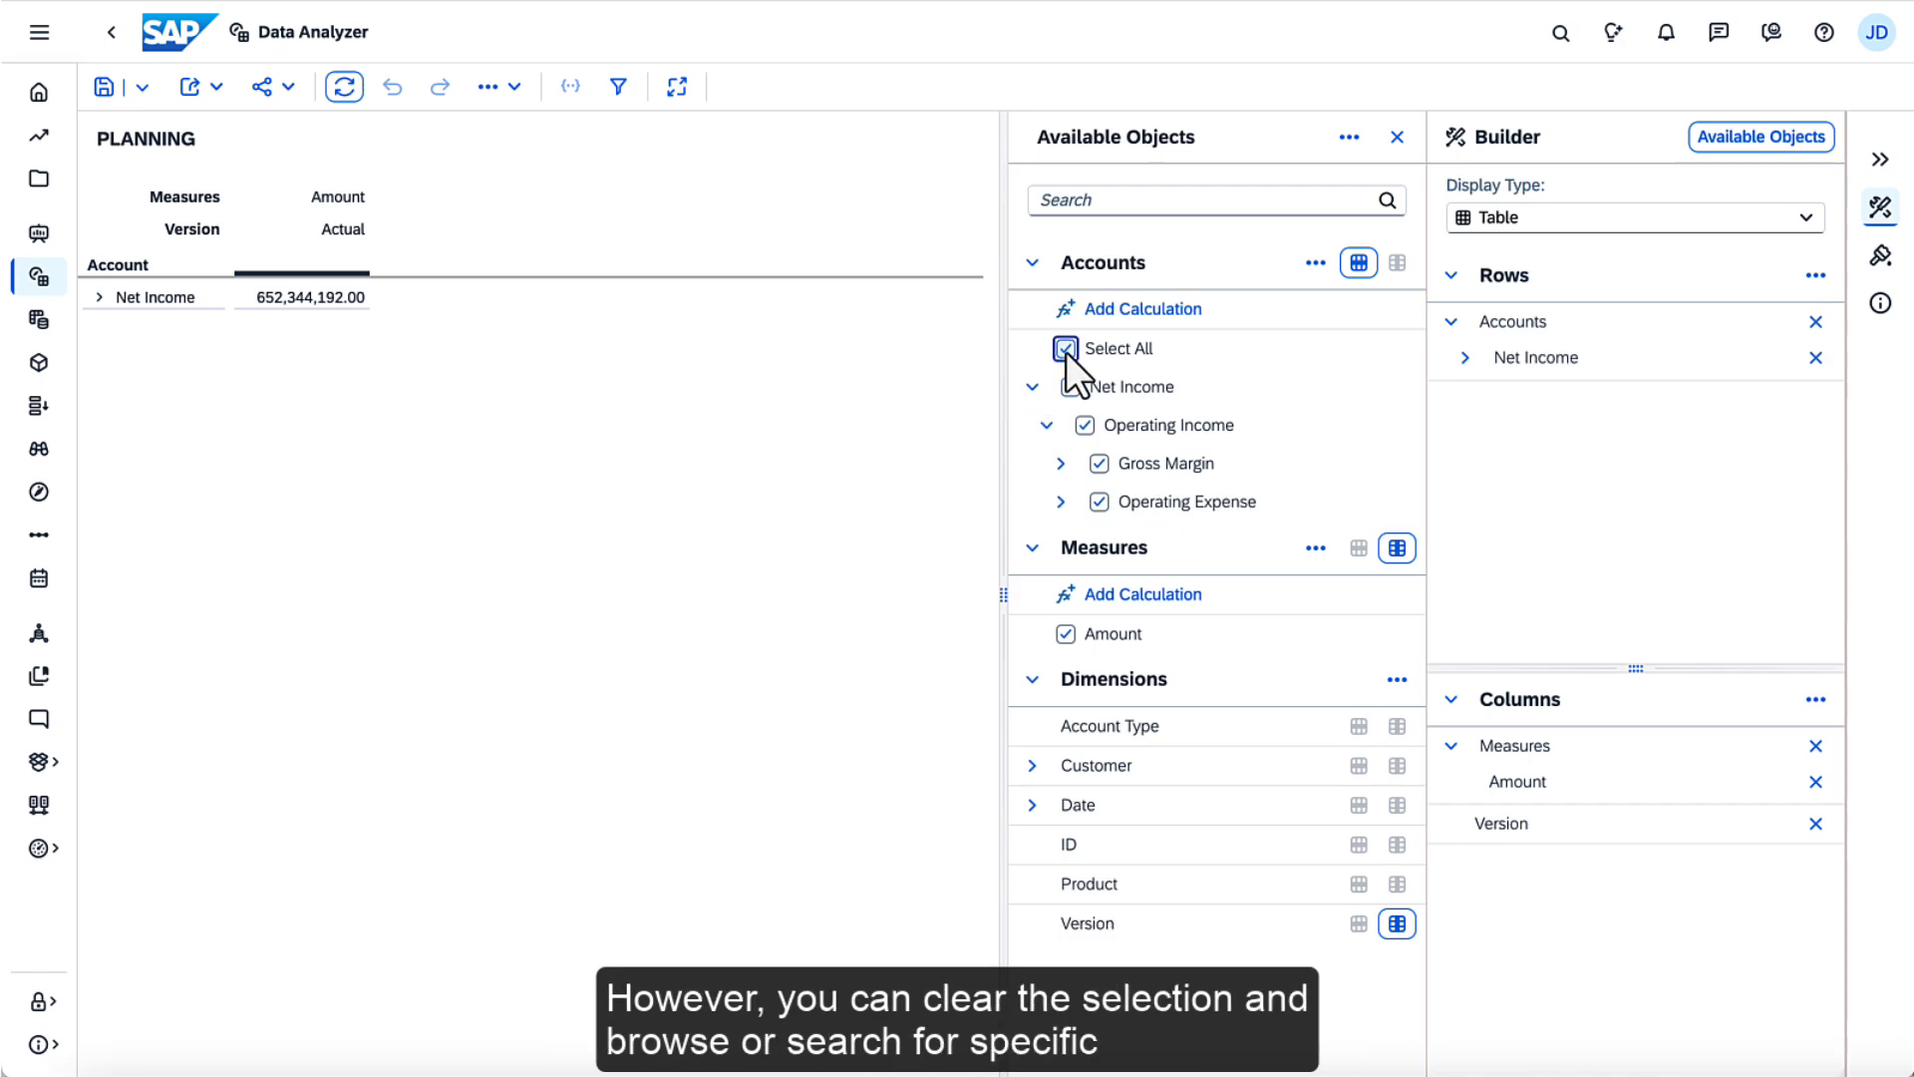
left_click(1146, 203)
type("revenue")
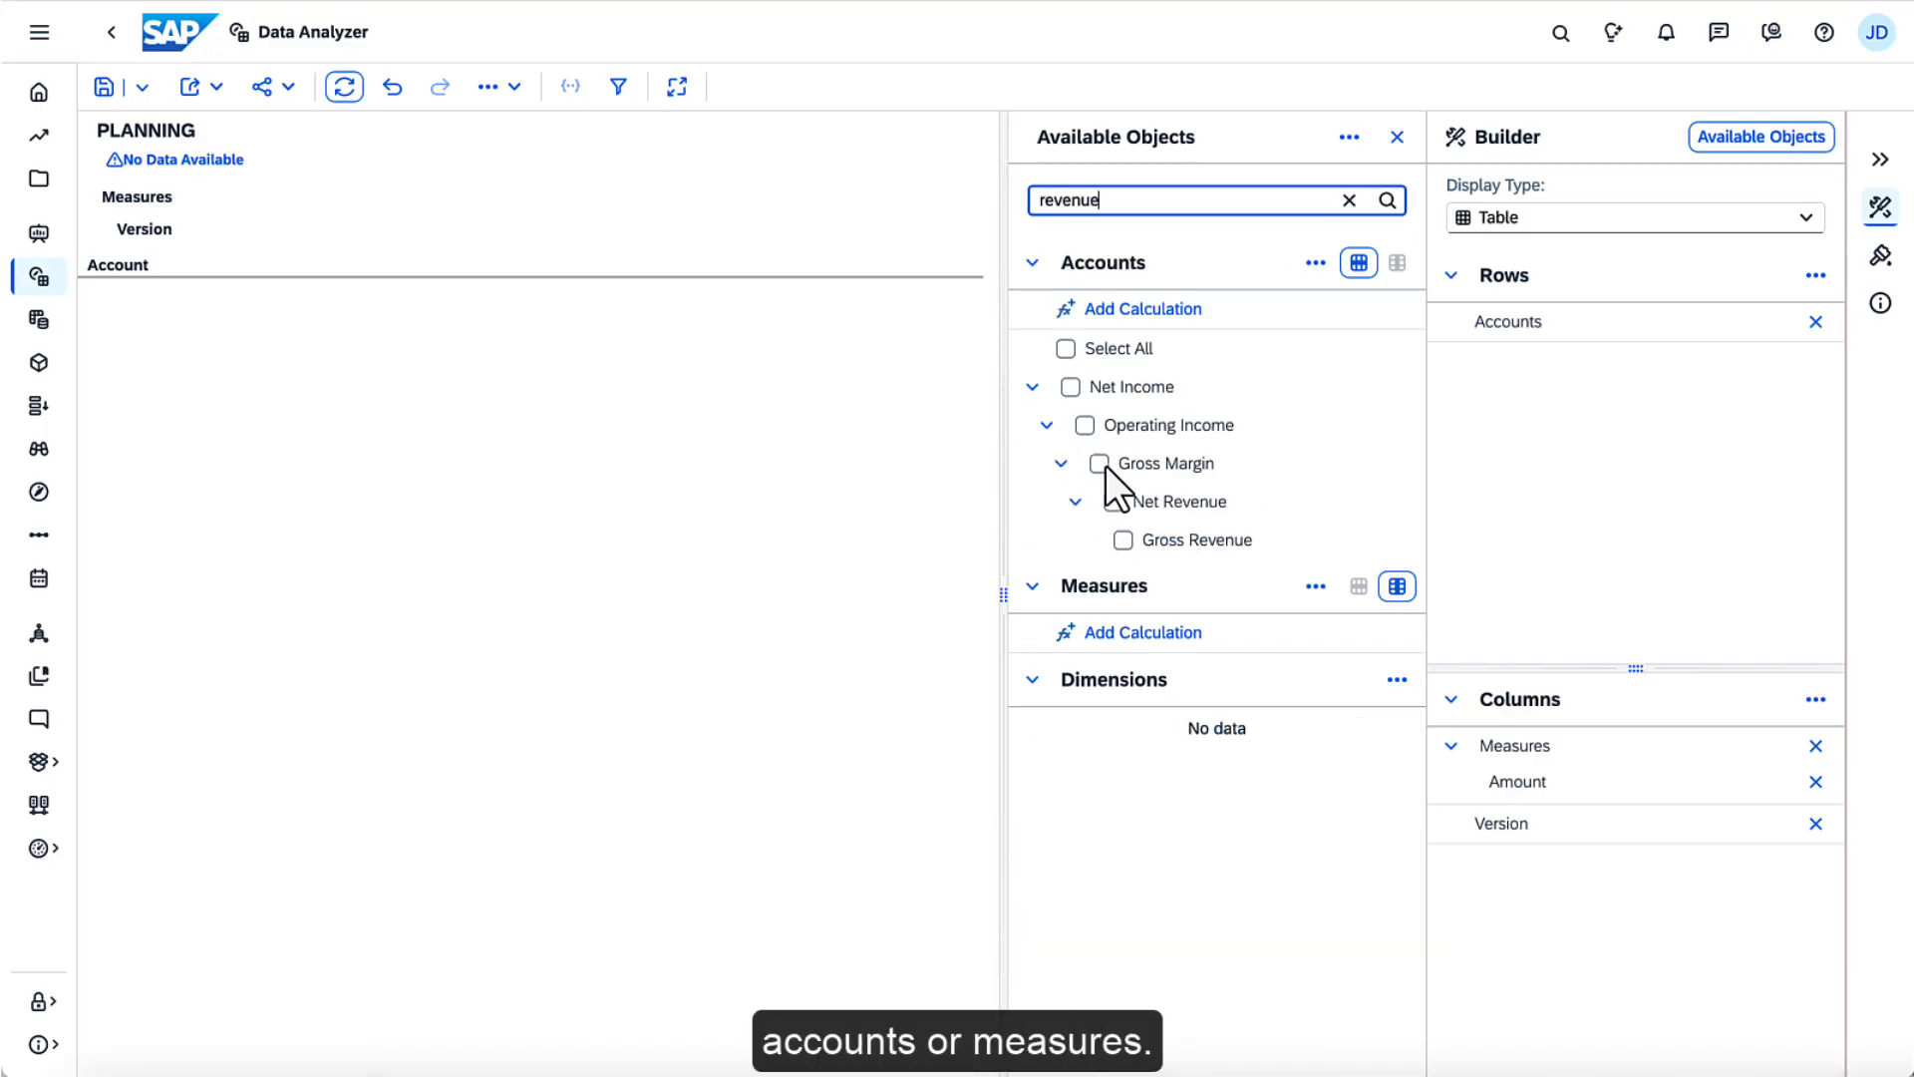
left_click(1124, 539)
left_click(1347, 201)
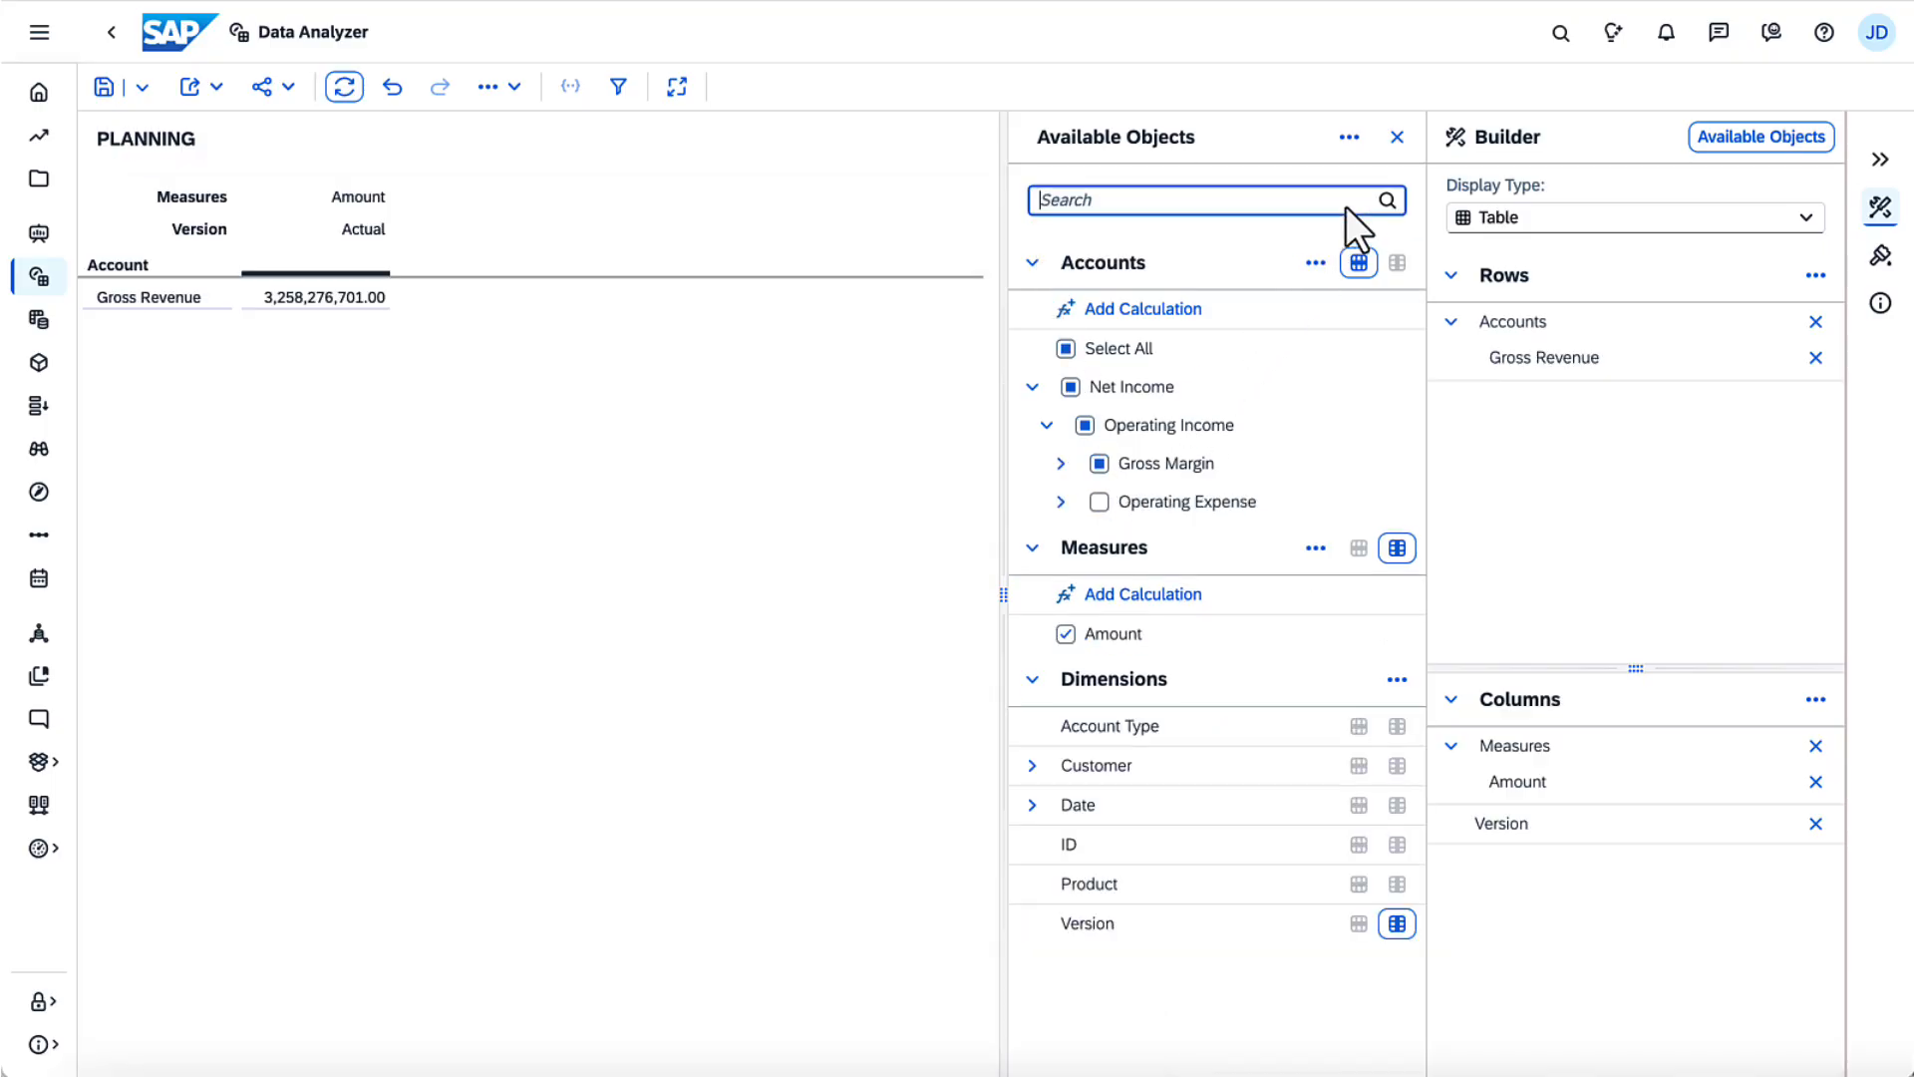
Add the Product dimension to the rows and Date to the columns, with Version ordered above Date
left_click(1358, 884)
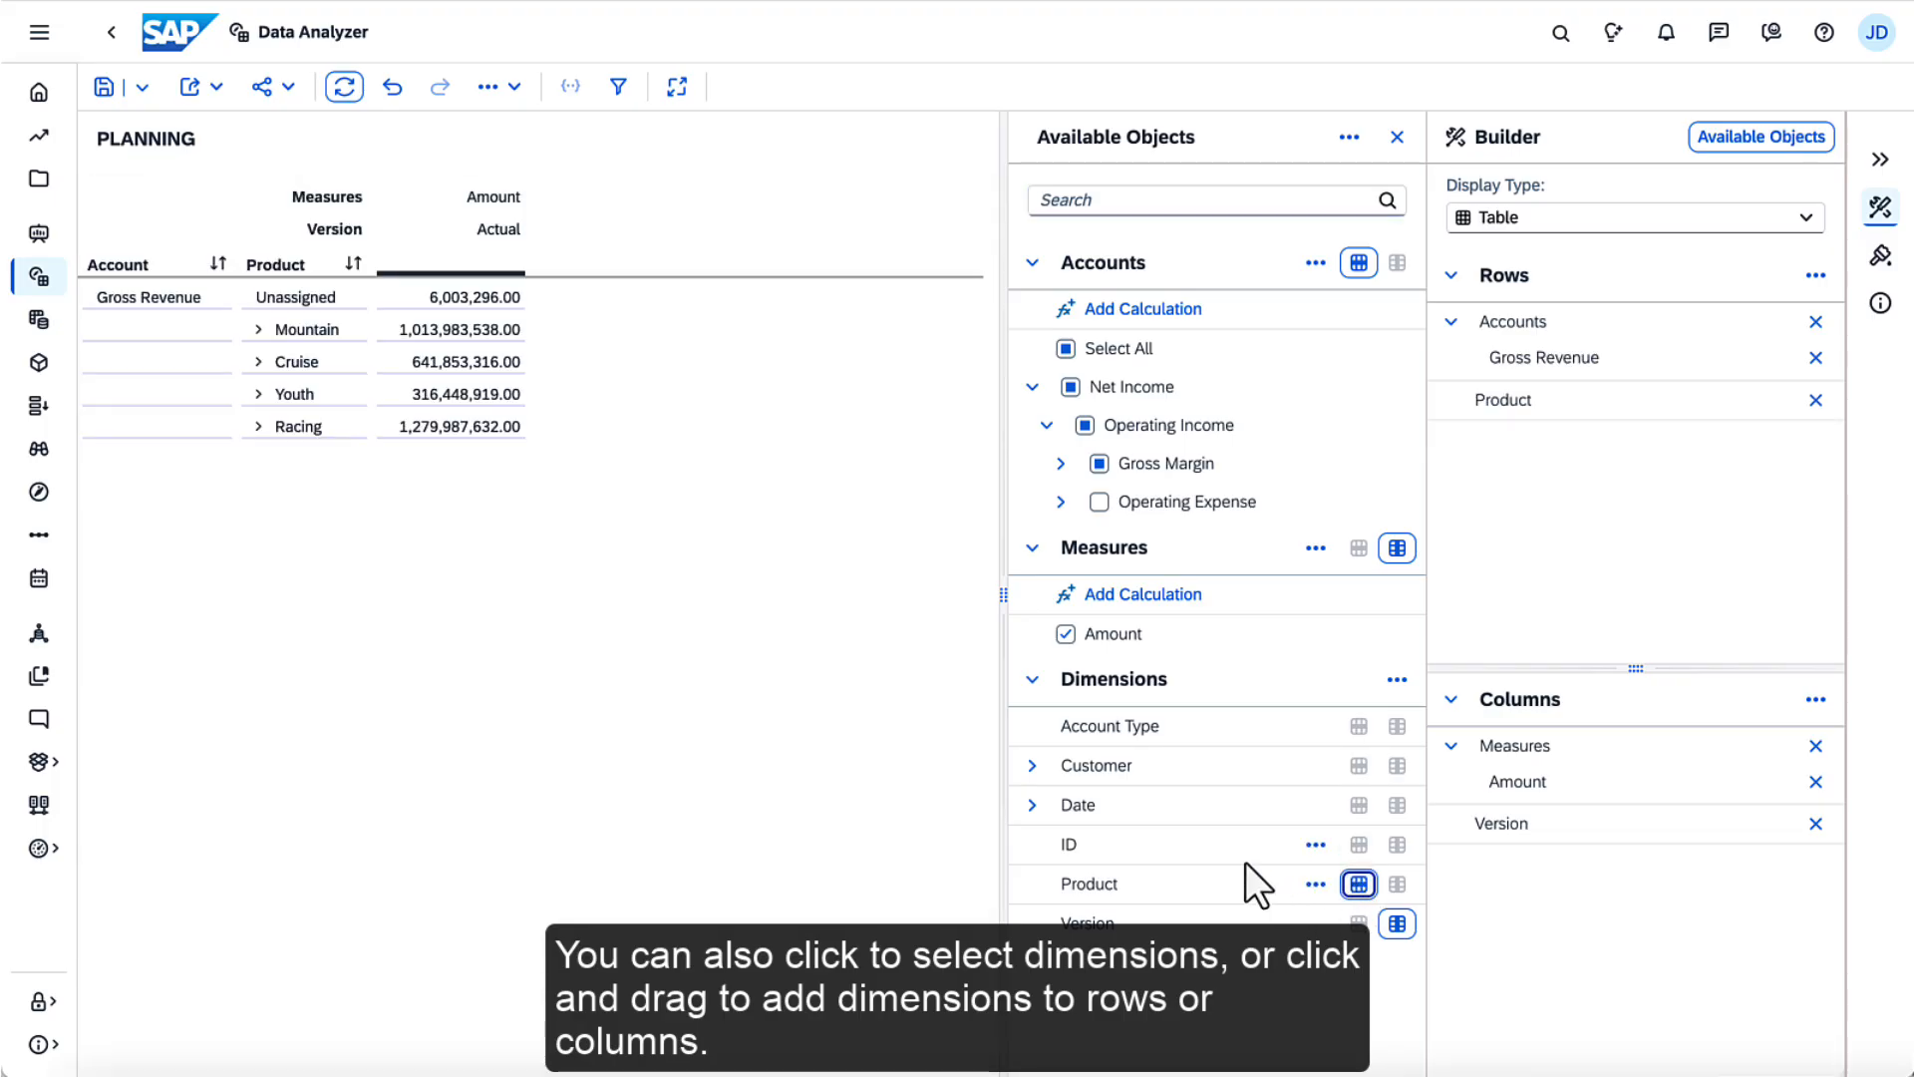
left_click_drag(1198, 810, 1631, 887)
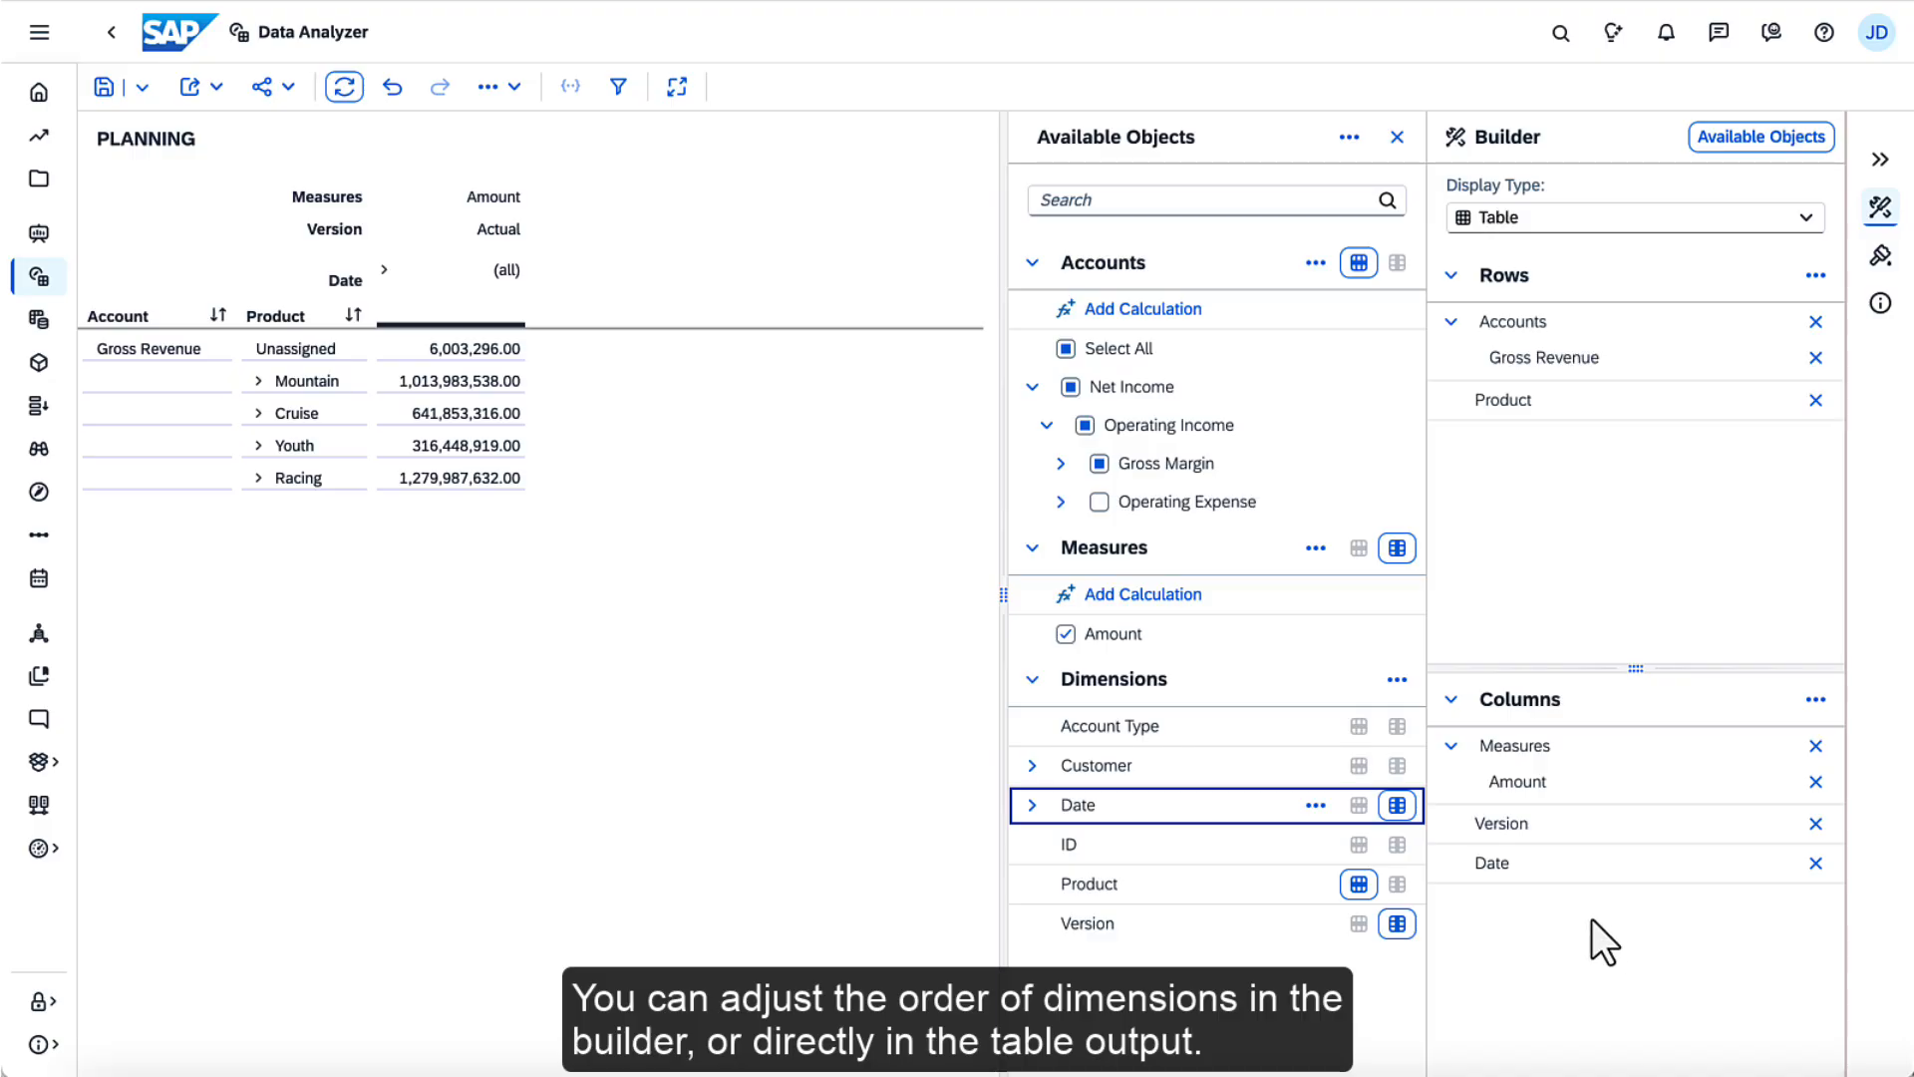
mouse_move(1457, 863)
left_mouse_down()
mouse_move(1456, 816)
mouse_move(1463, 847)
left_mouse_up()
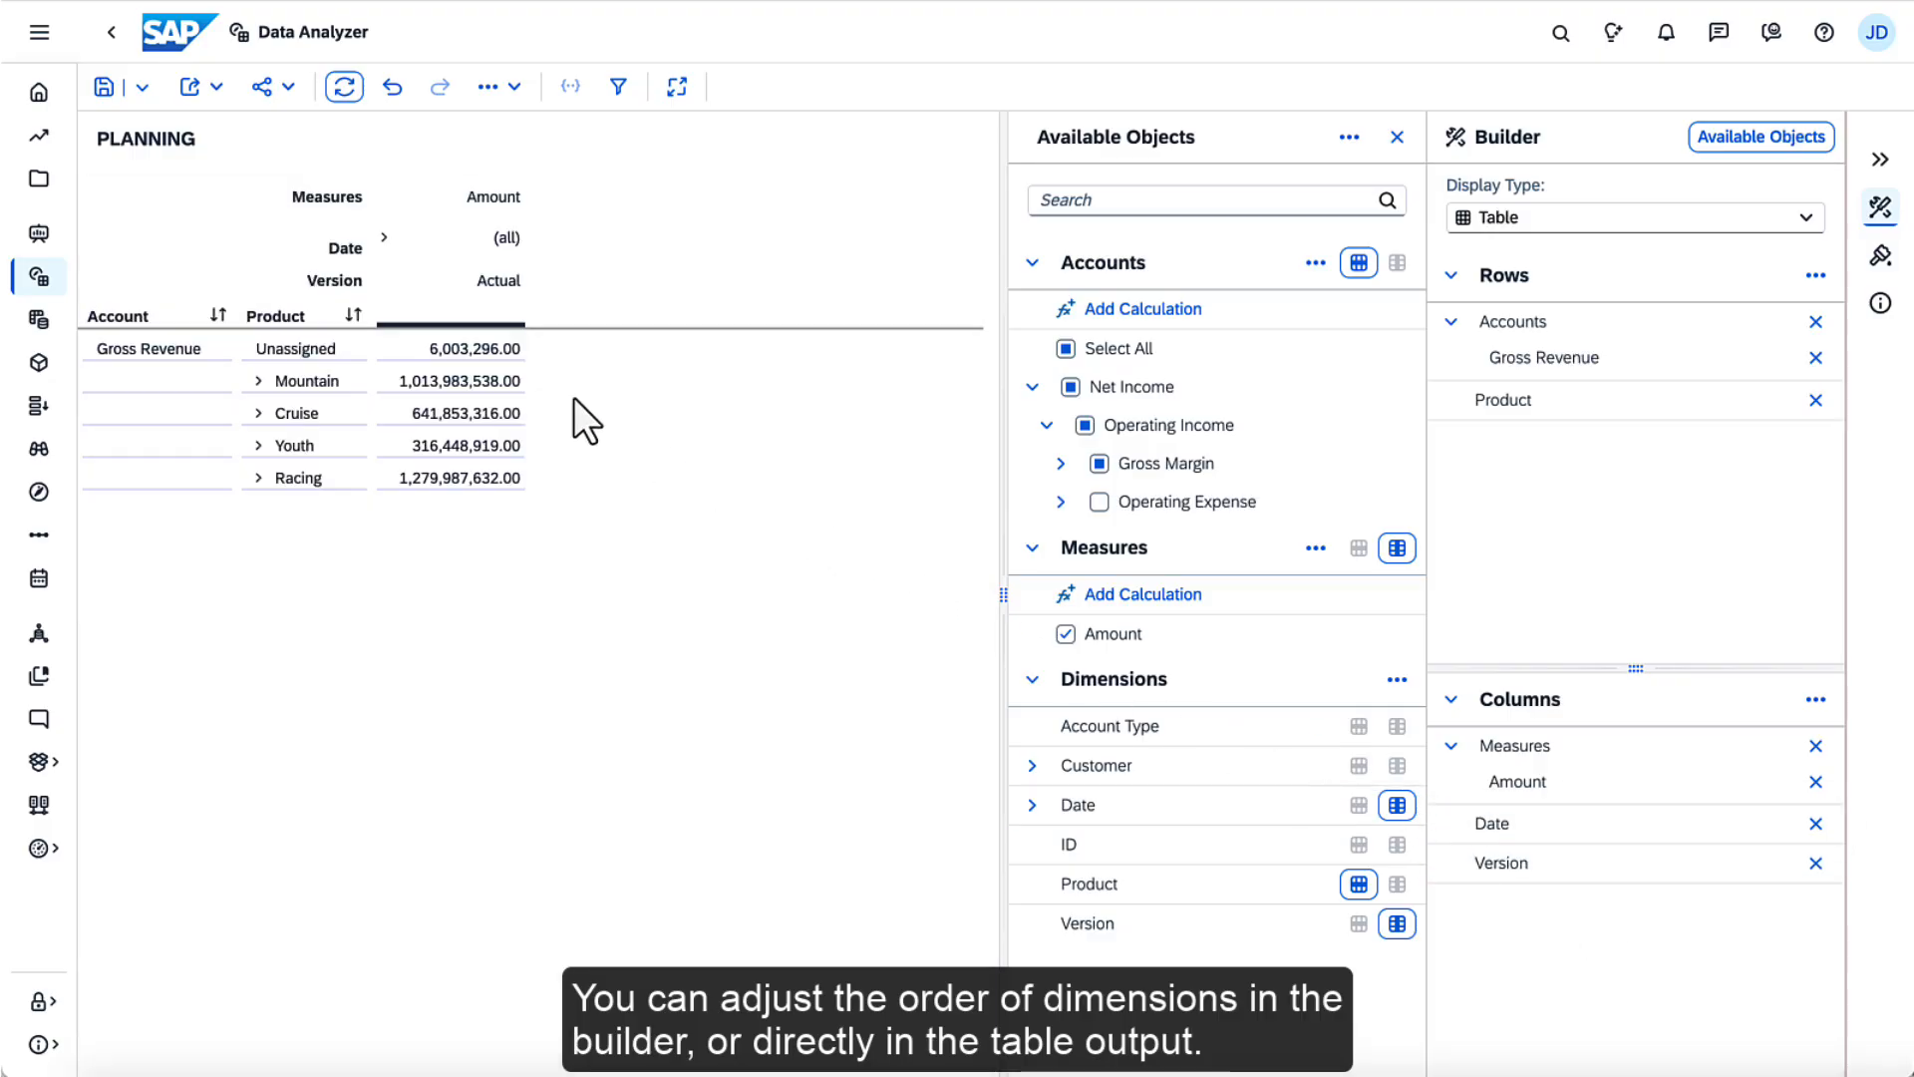
left_click_drag(339, 278, 308, 246)
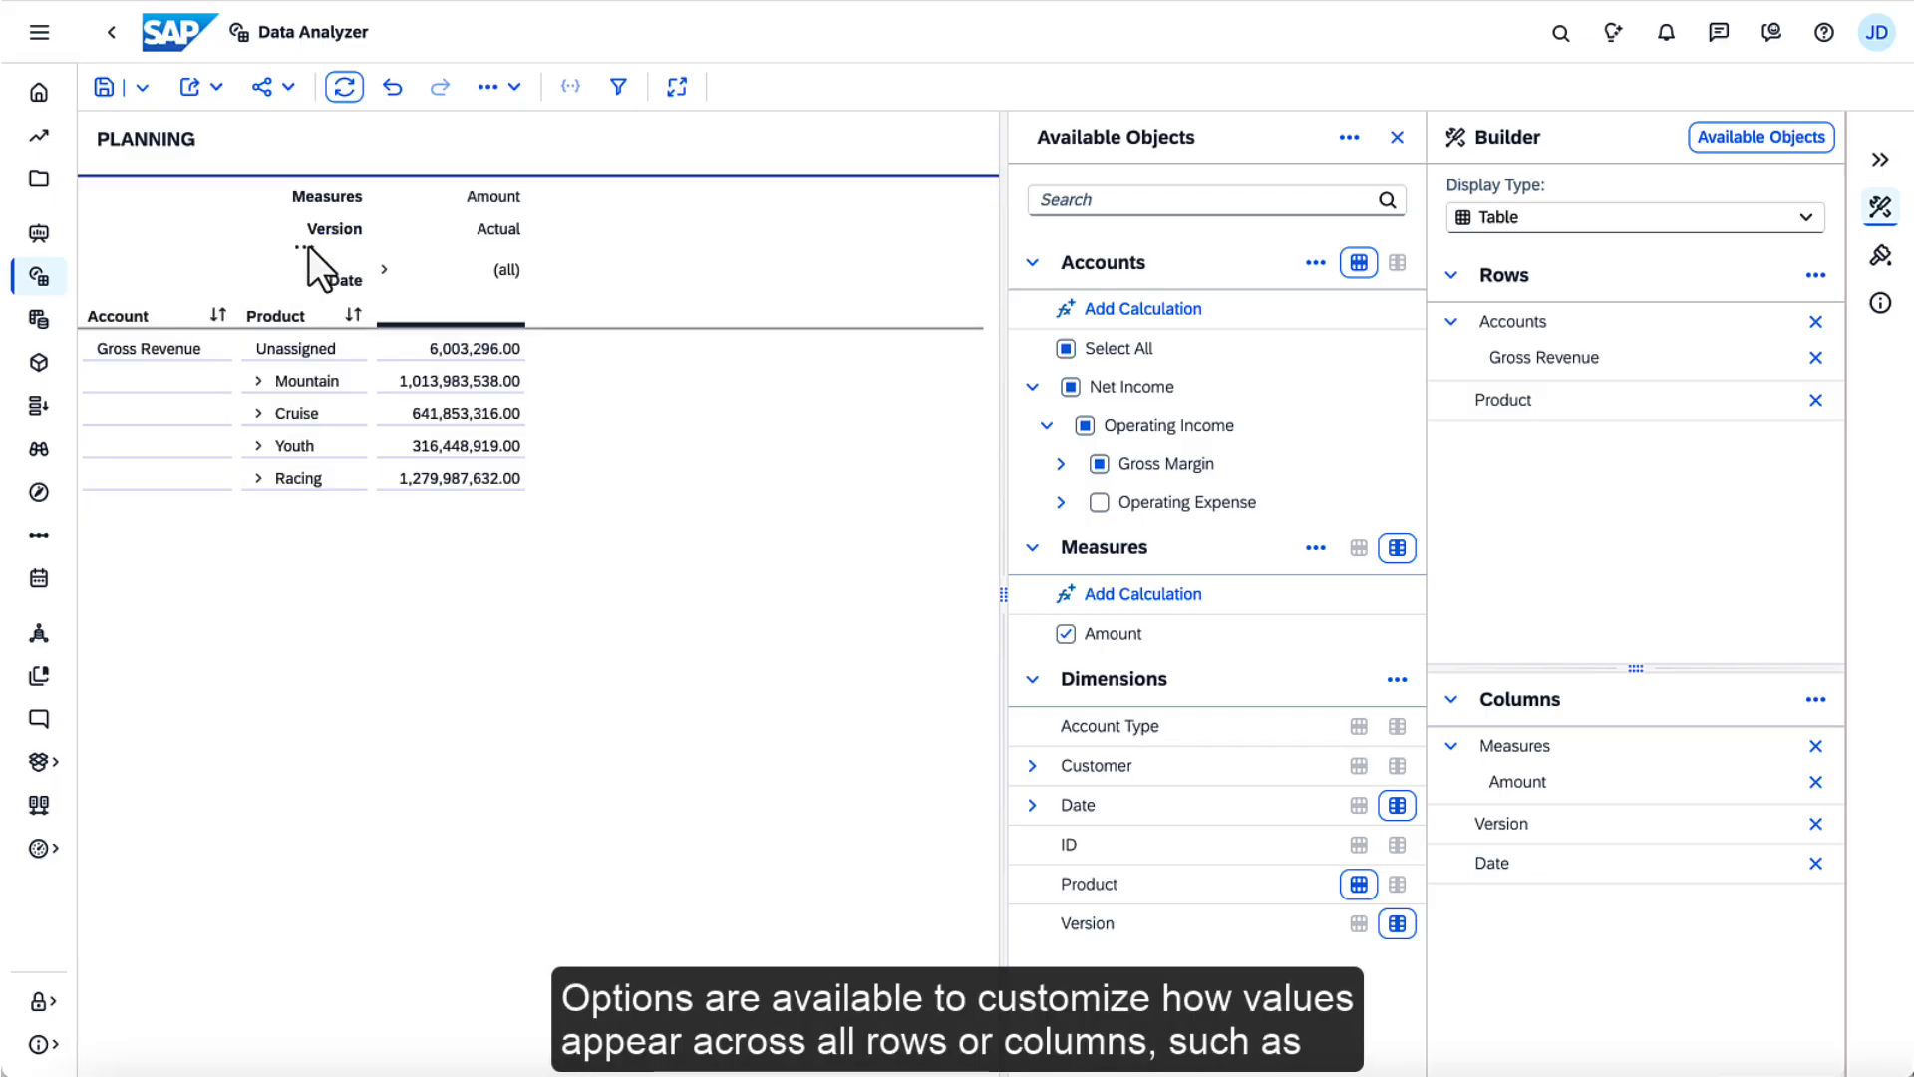
Examine the options available for the whole column axis and for the Date dimension
left_click(1815, 699)
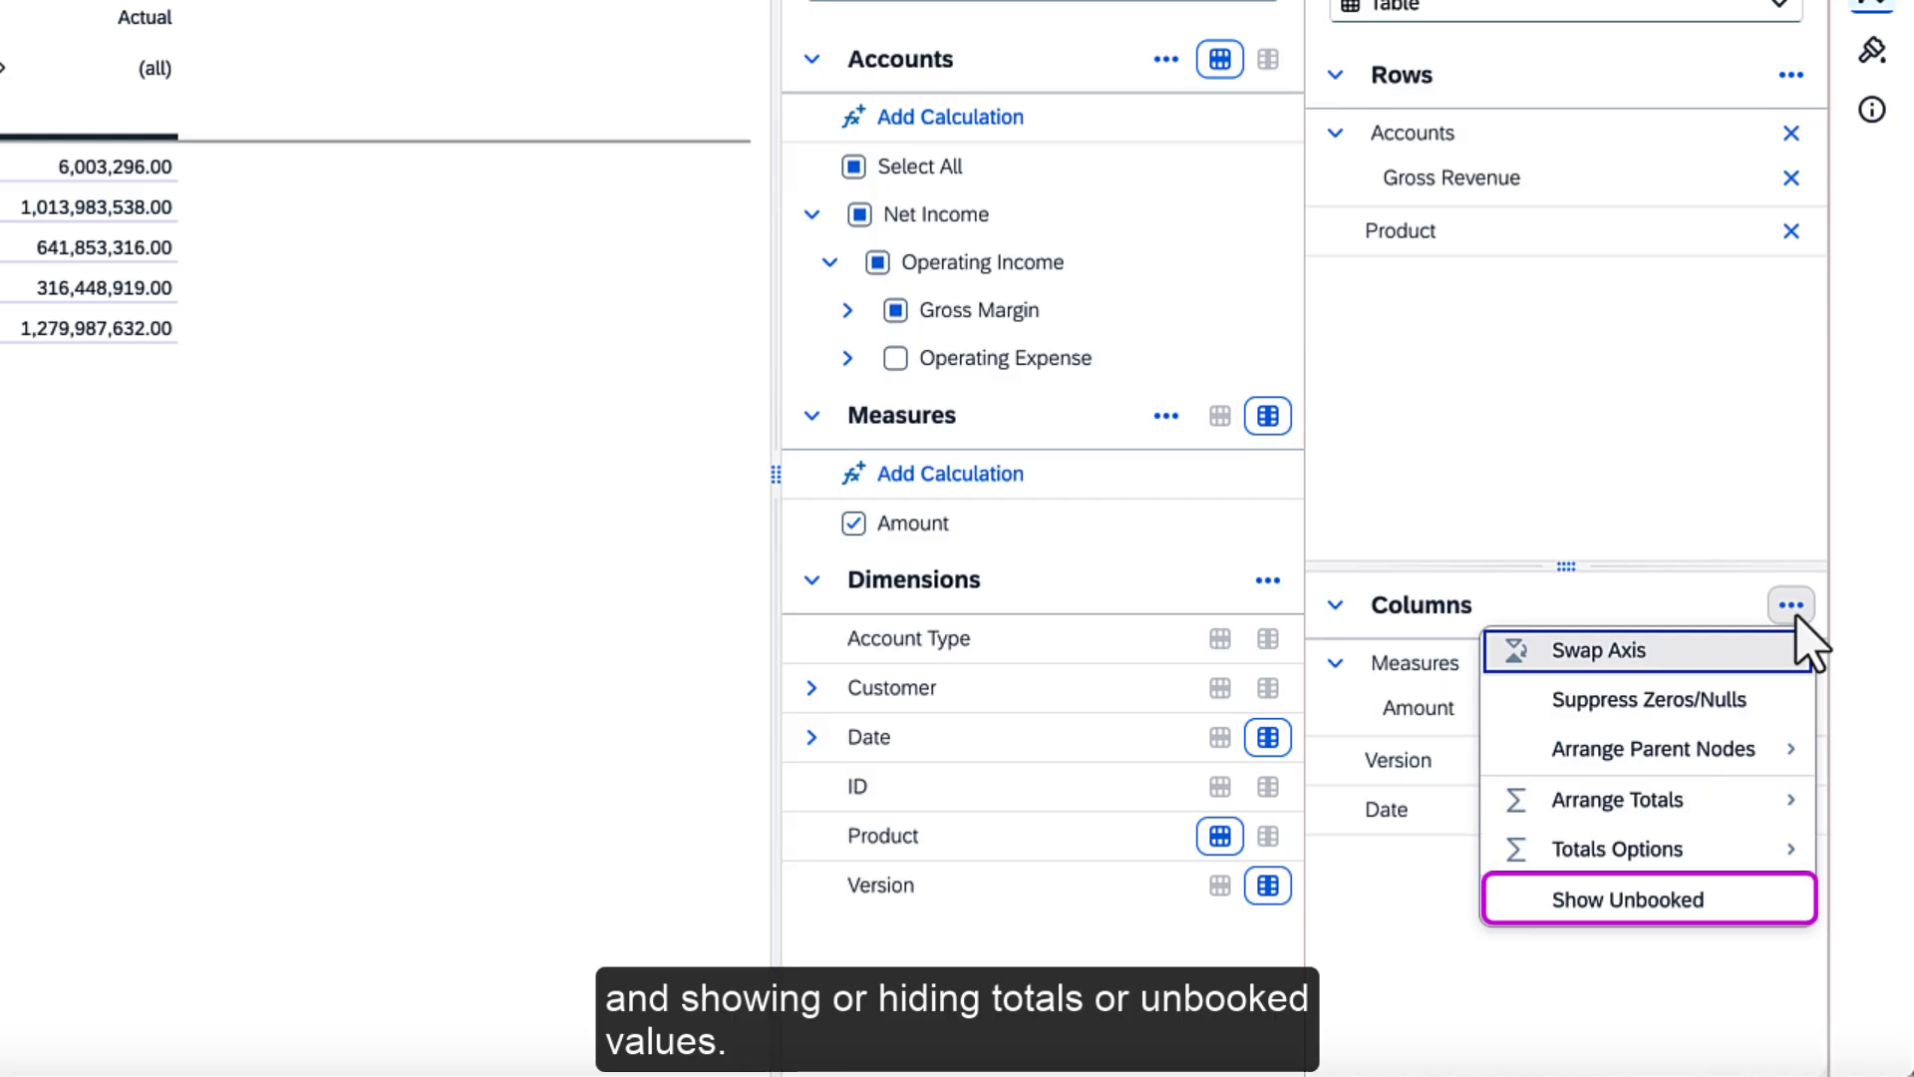
left_click(1797, 616)
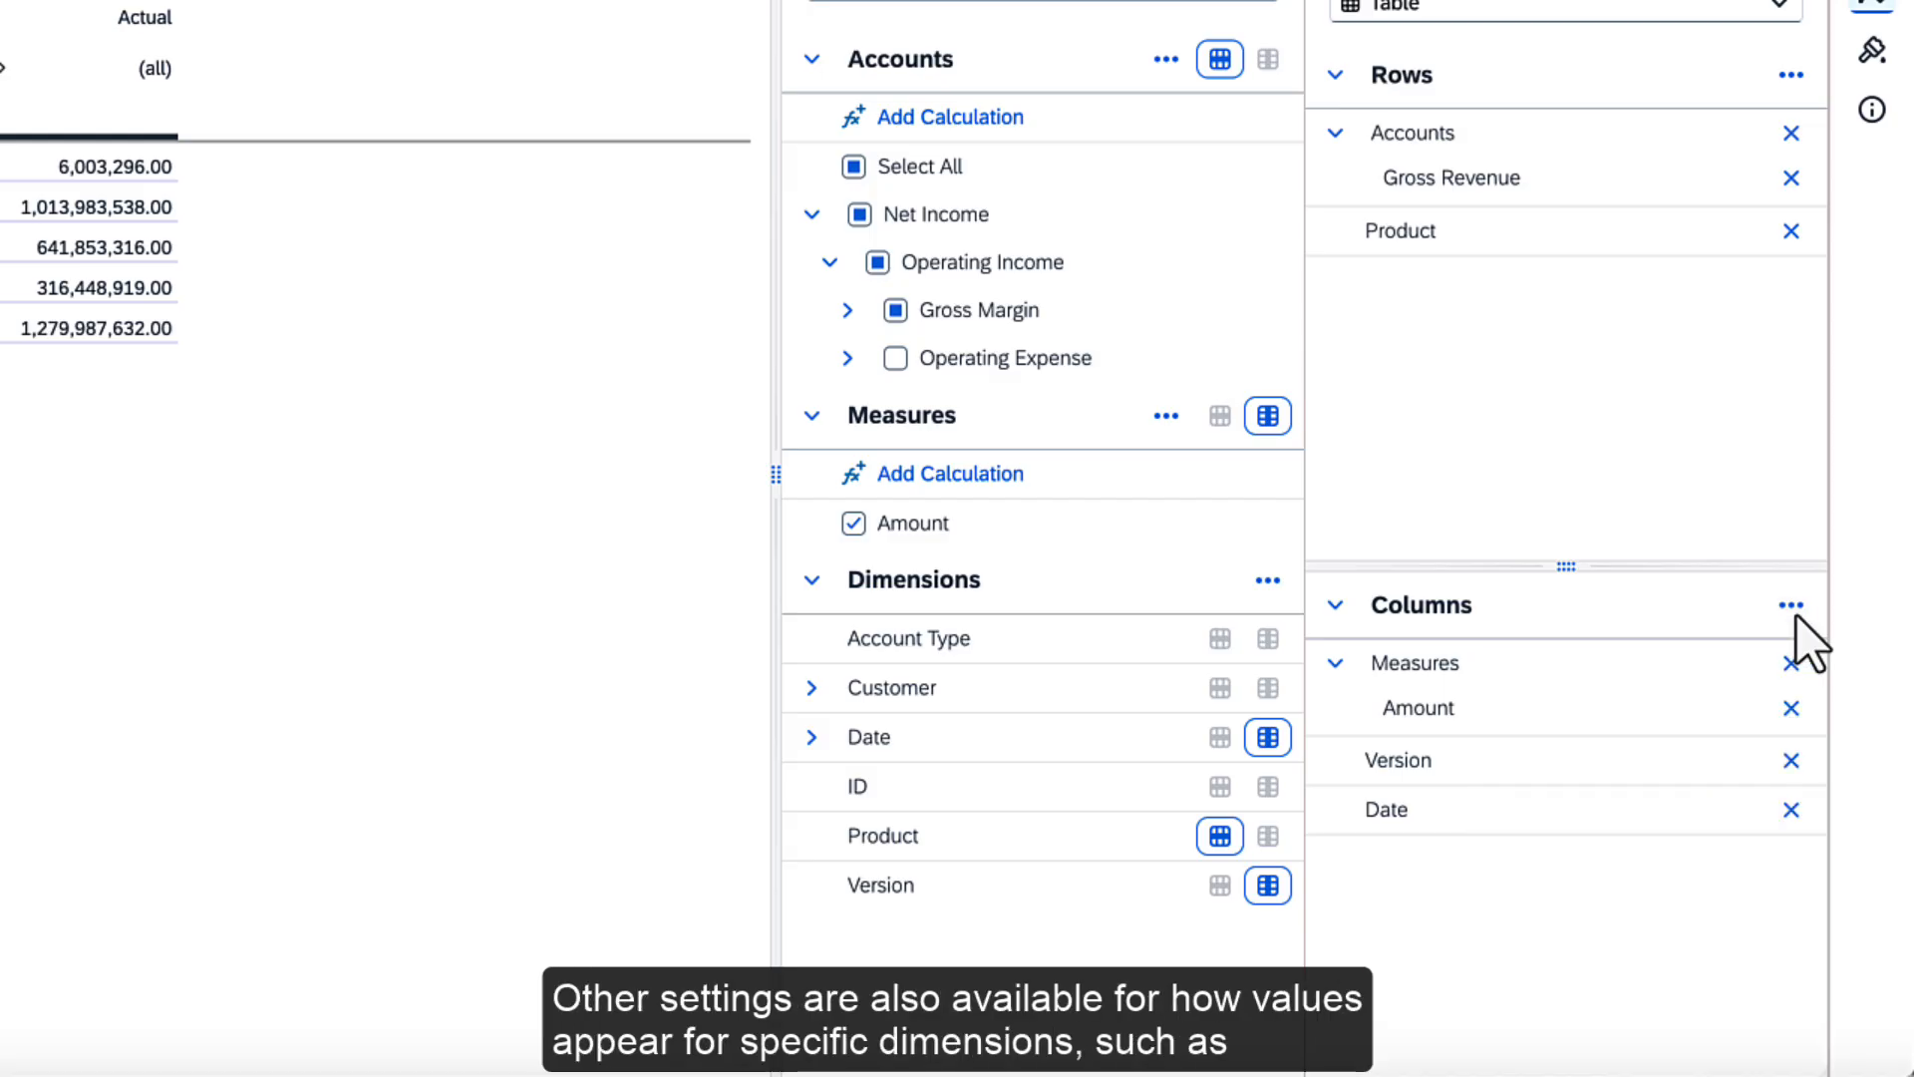
left_click(1743, 811)
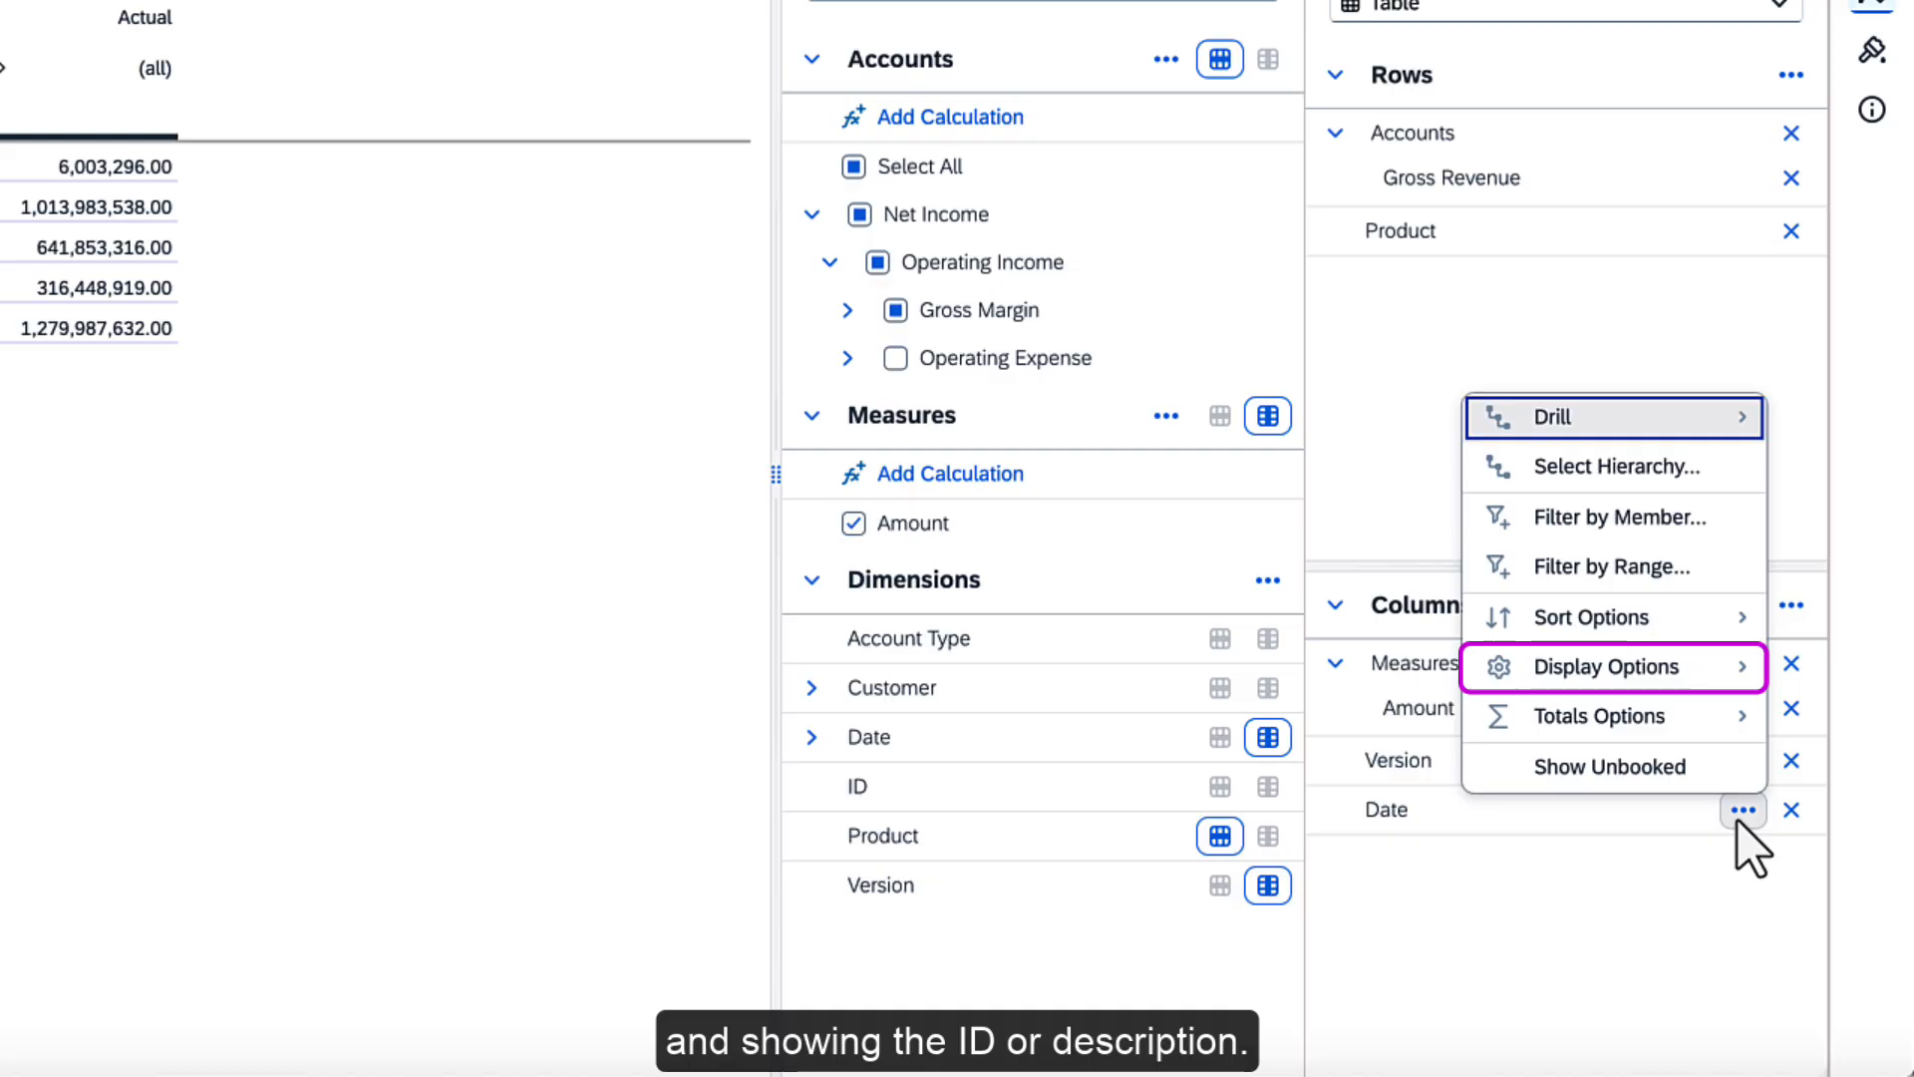
Examine the table's styling options for template, number scale and creating a conditional formatting threshold
left_click(1872, 50)
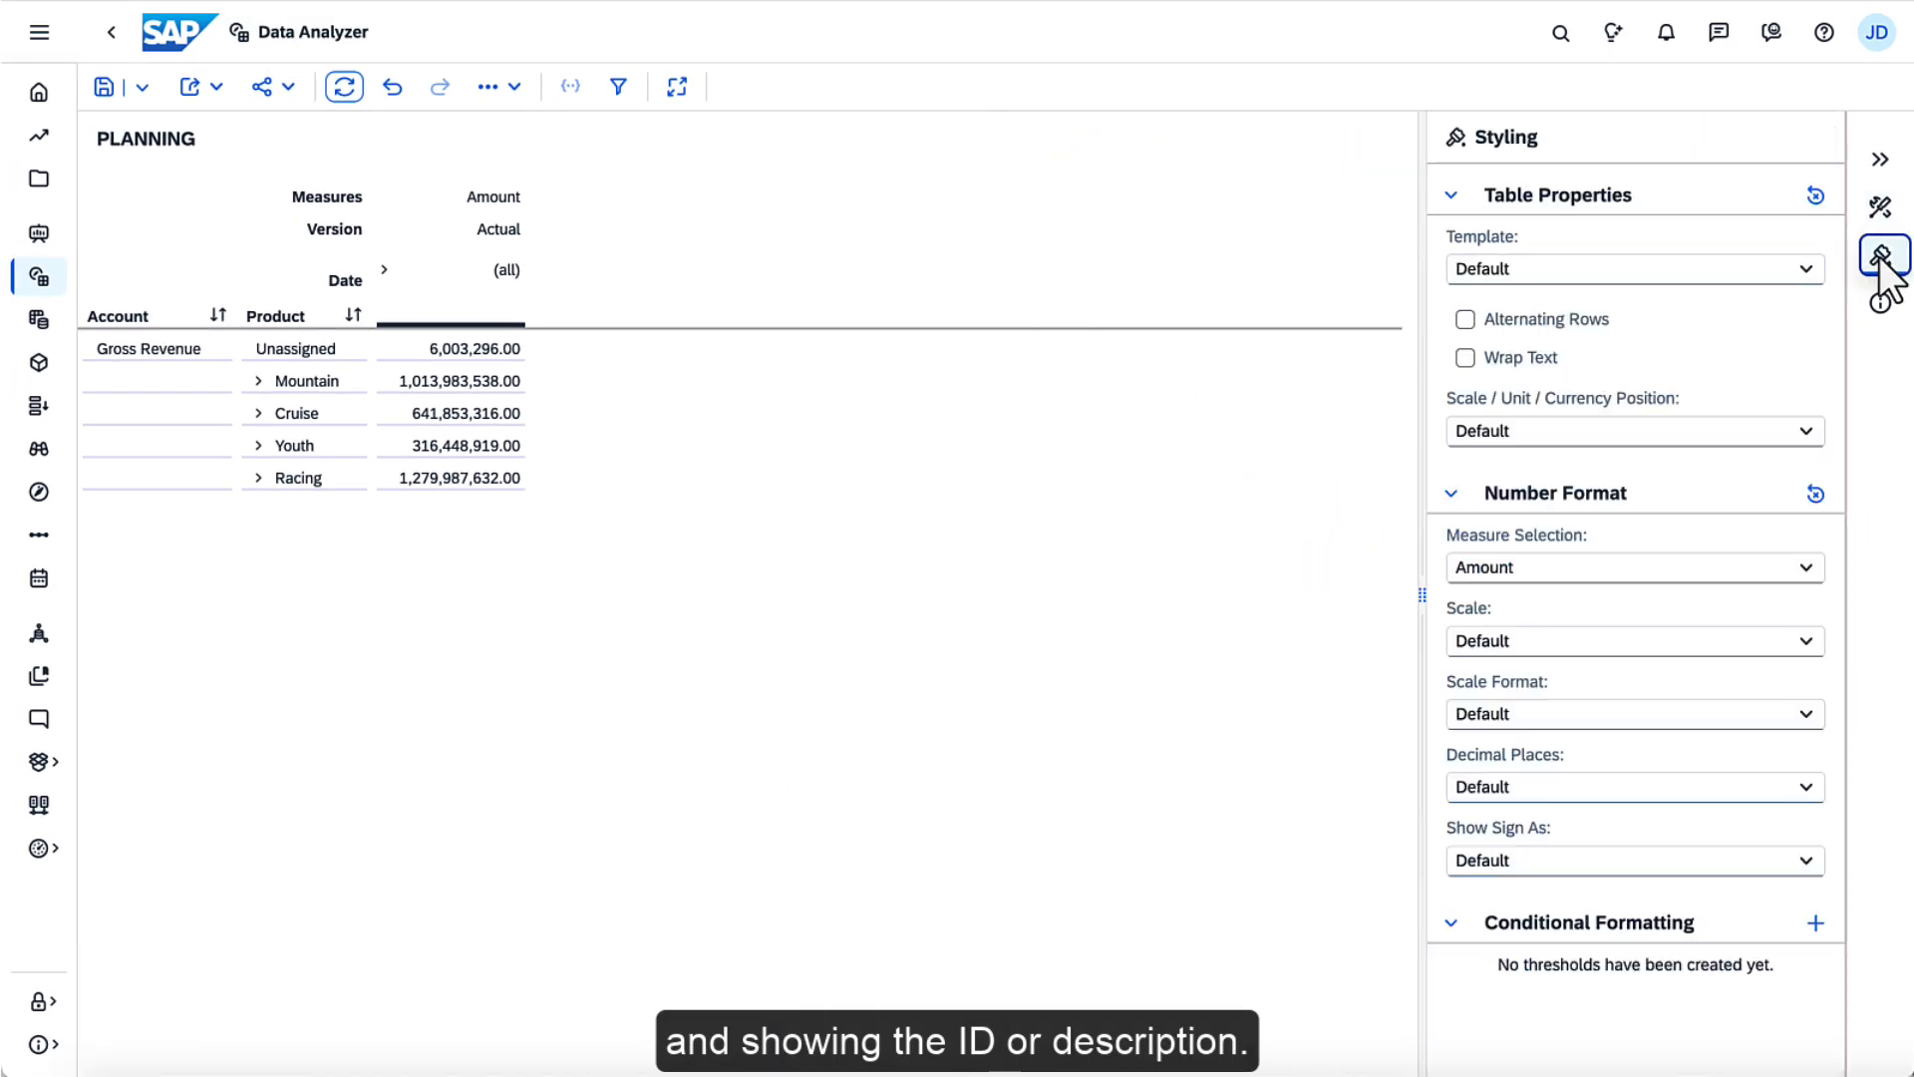
left_click(1807, 269)
left_click(1809, 273)
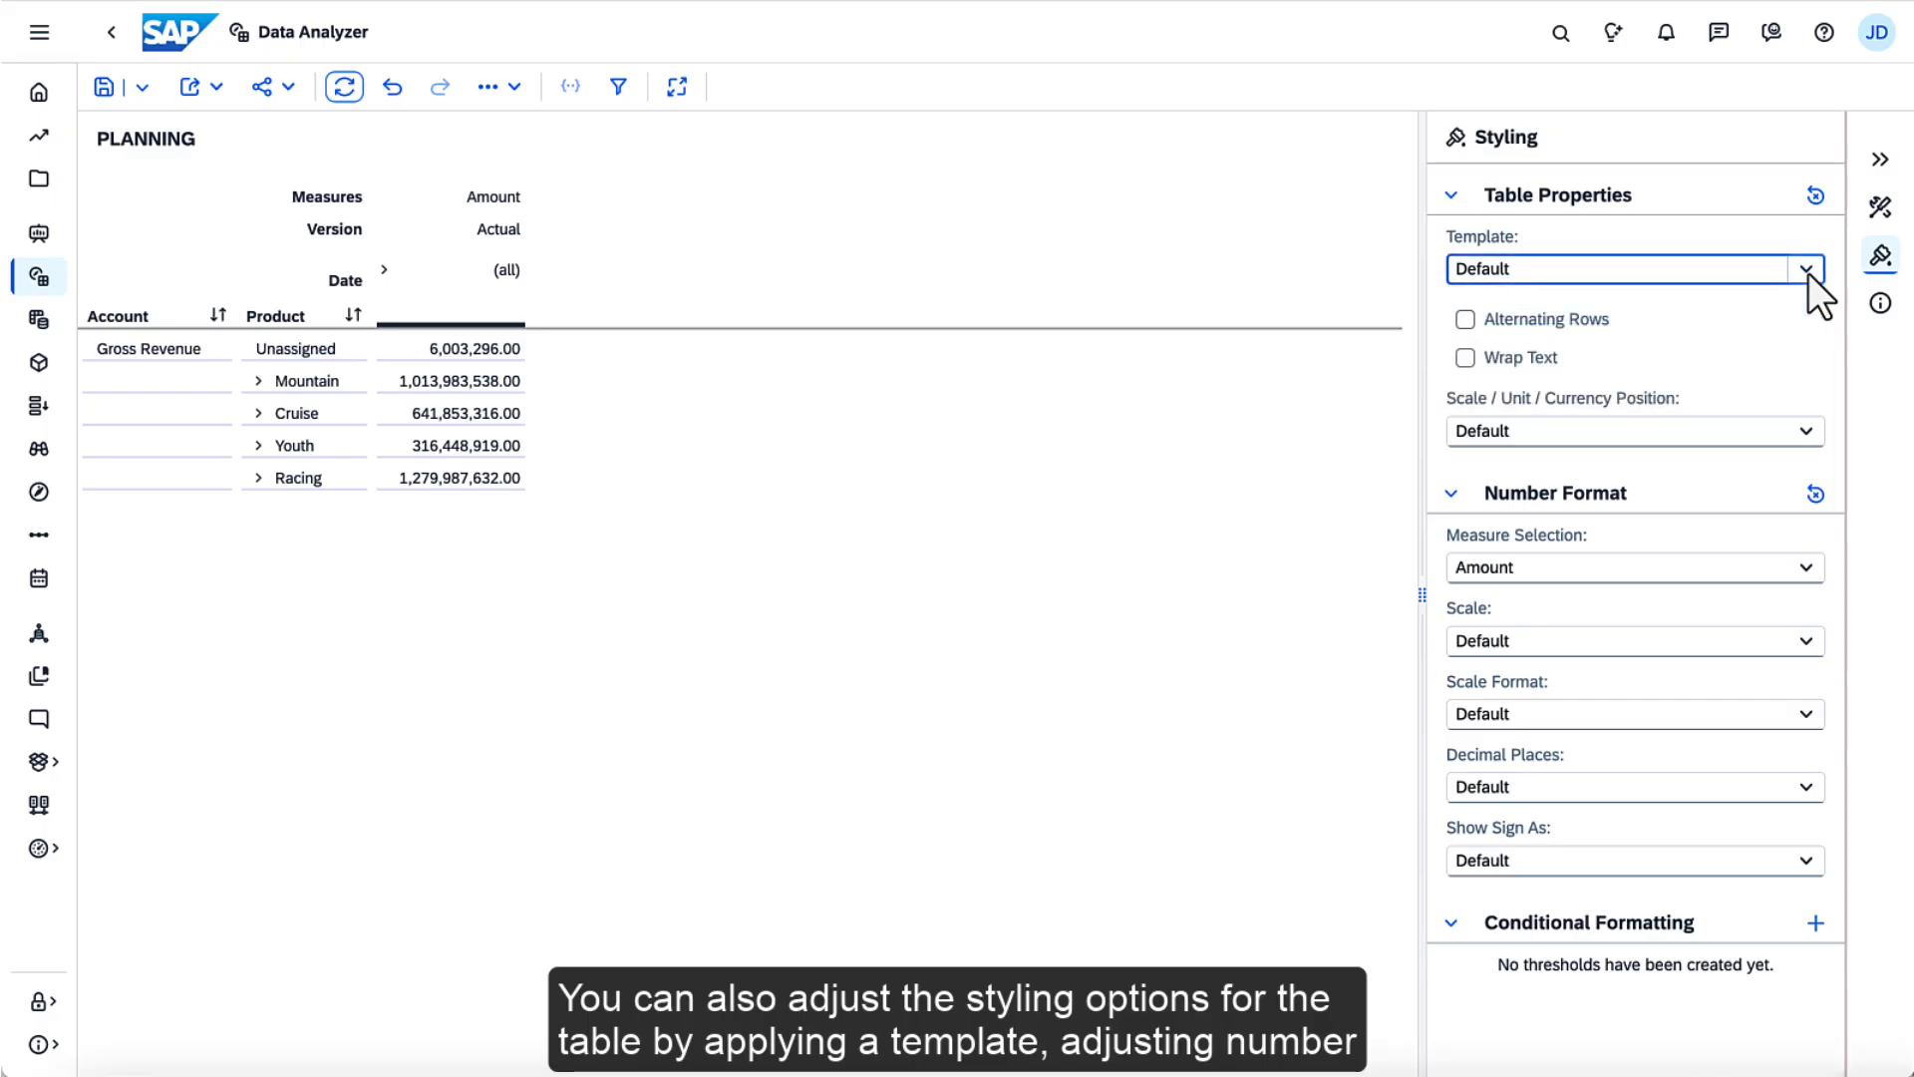
left_click(1815, 642)
left_click(1816, 642)
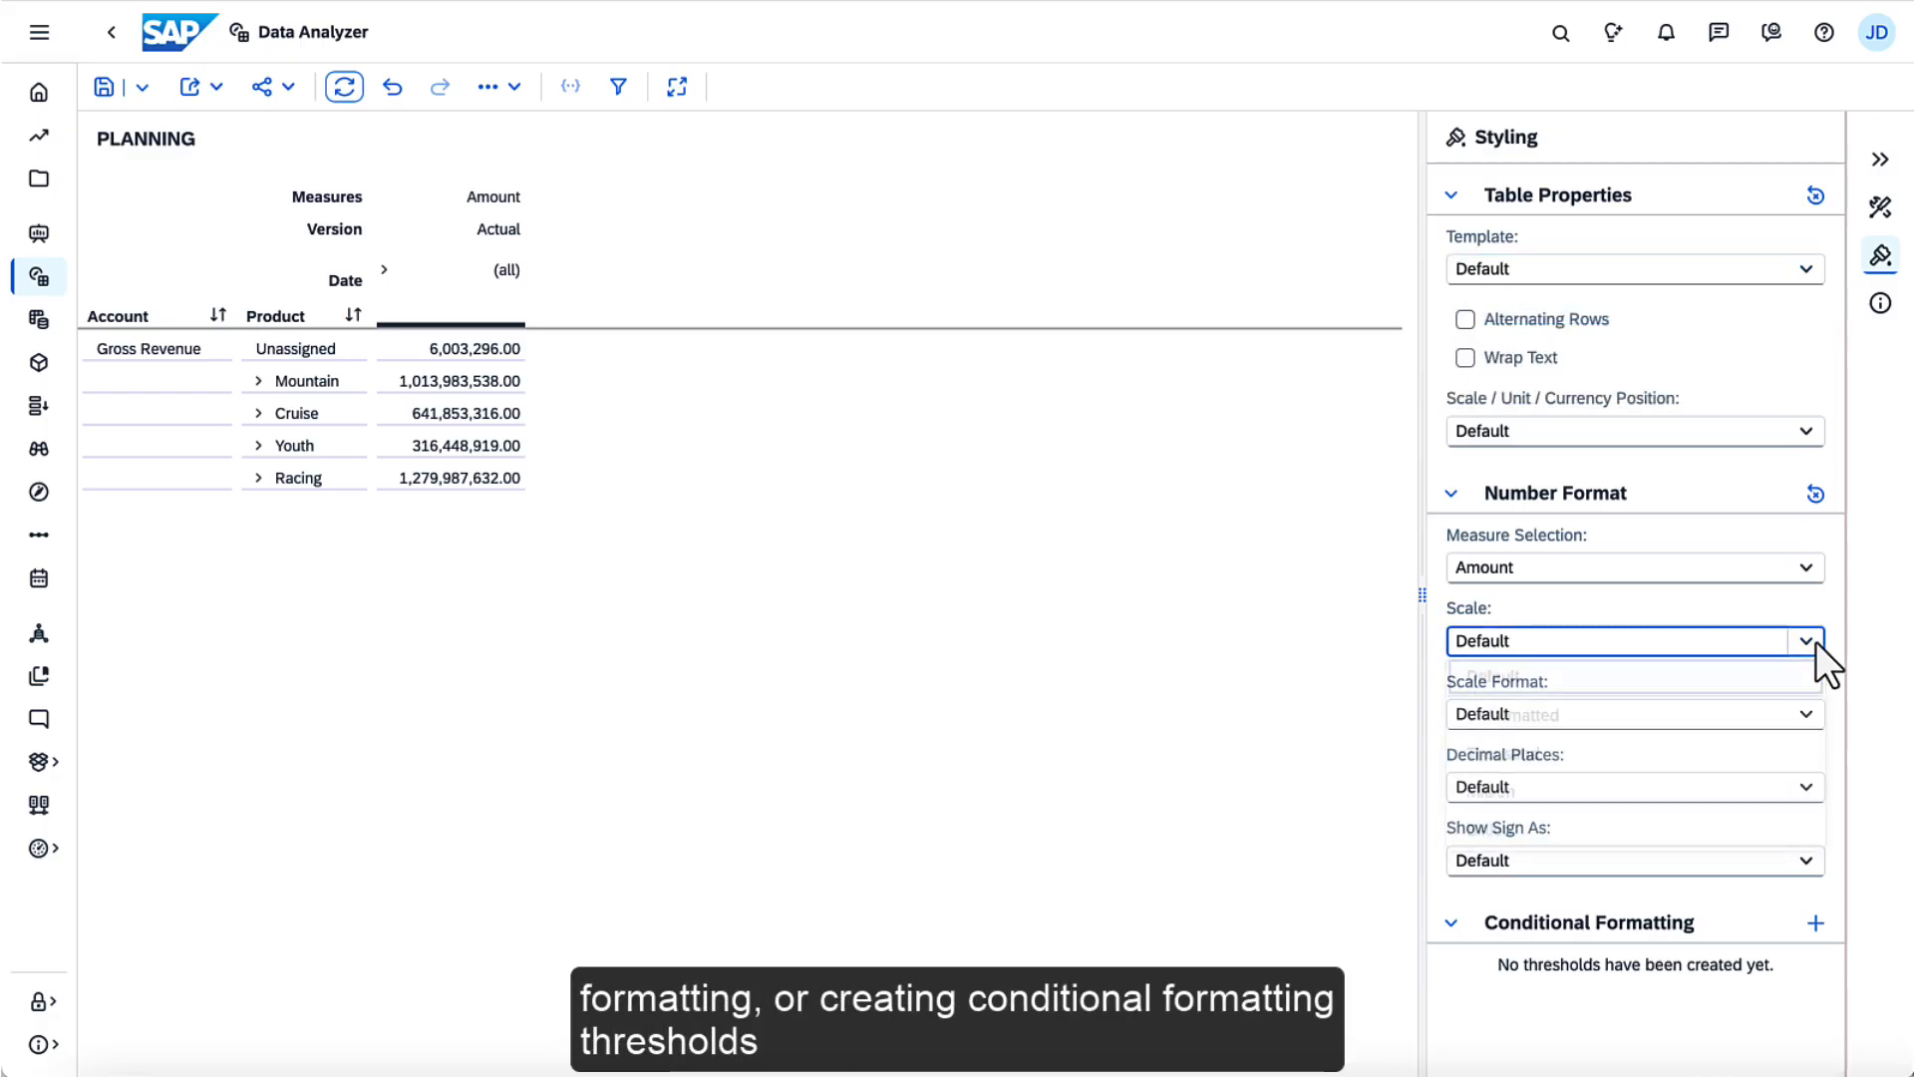
left_click(1814, 926)
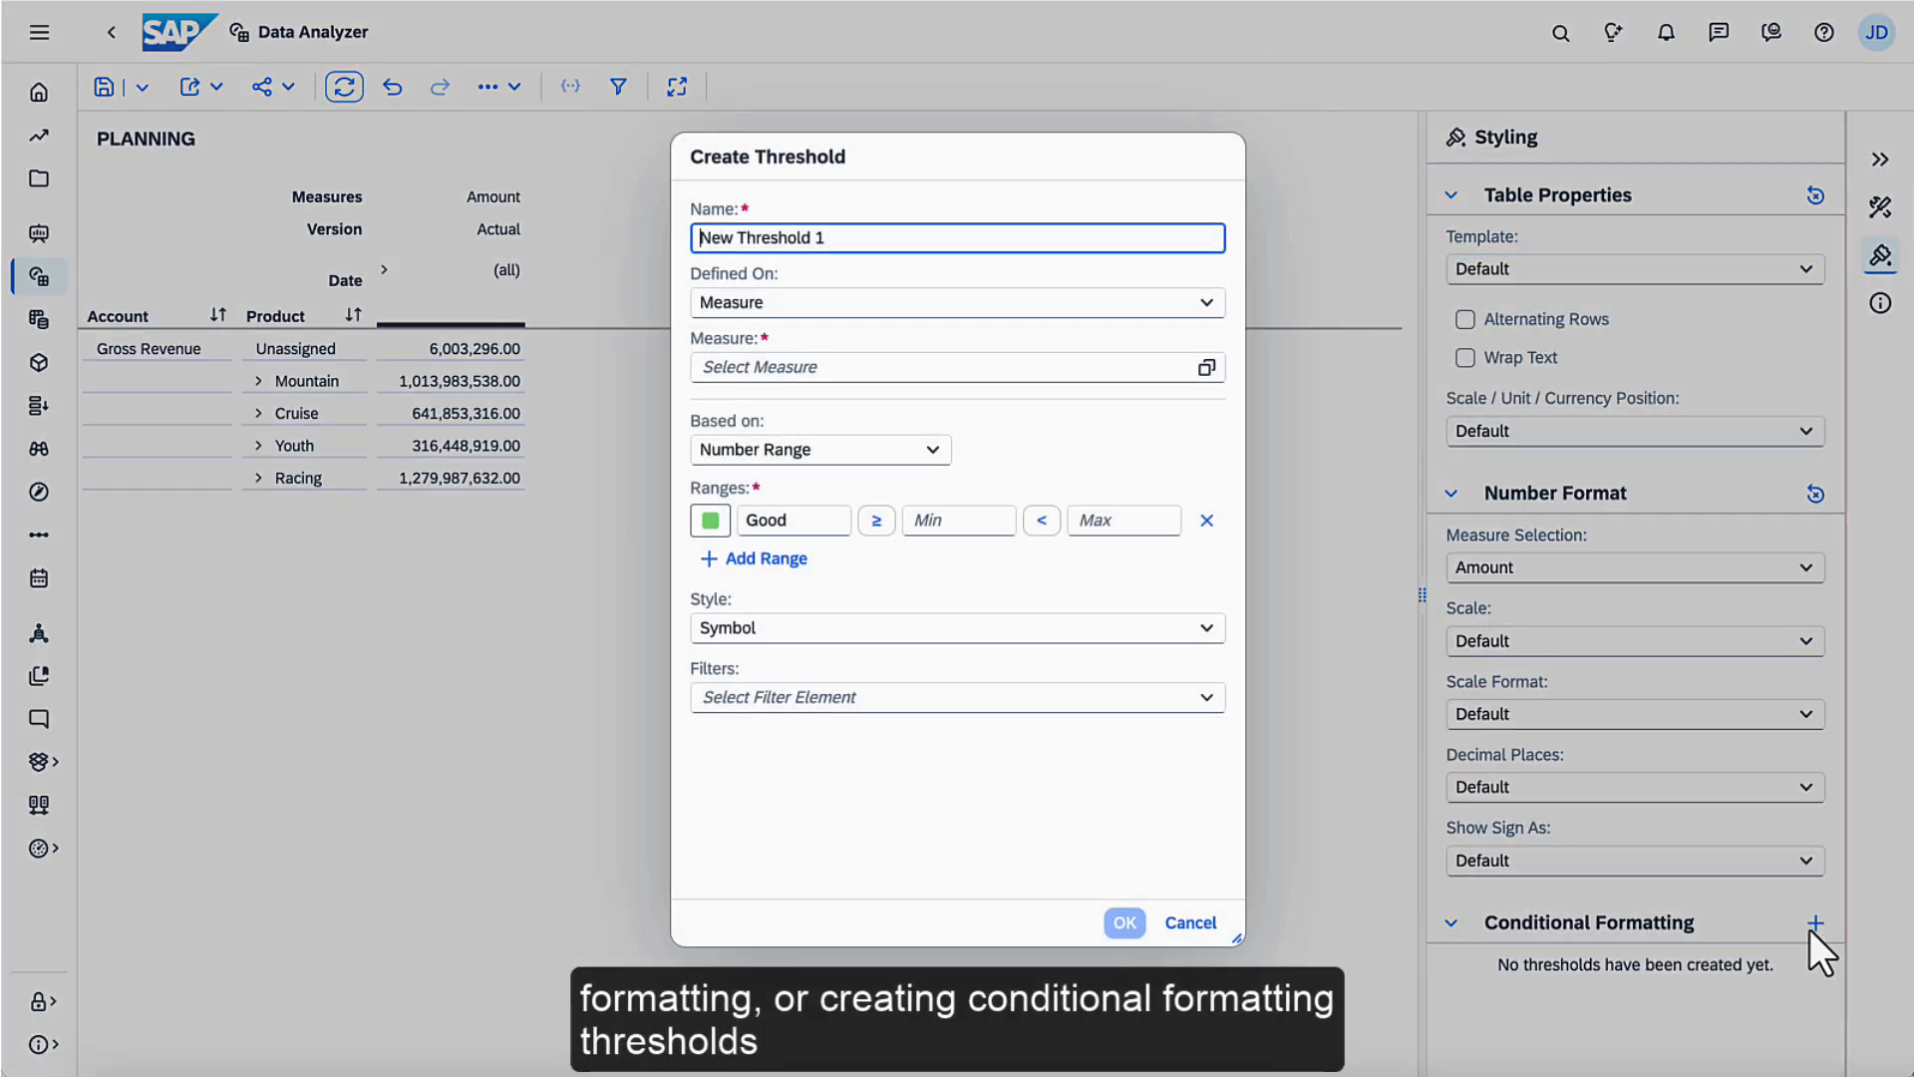
left_click(1206, 921)
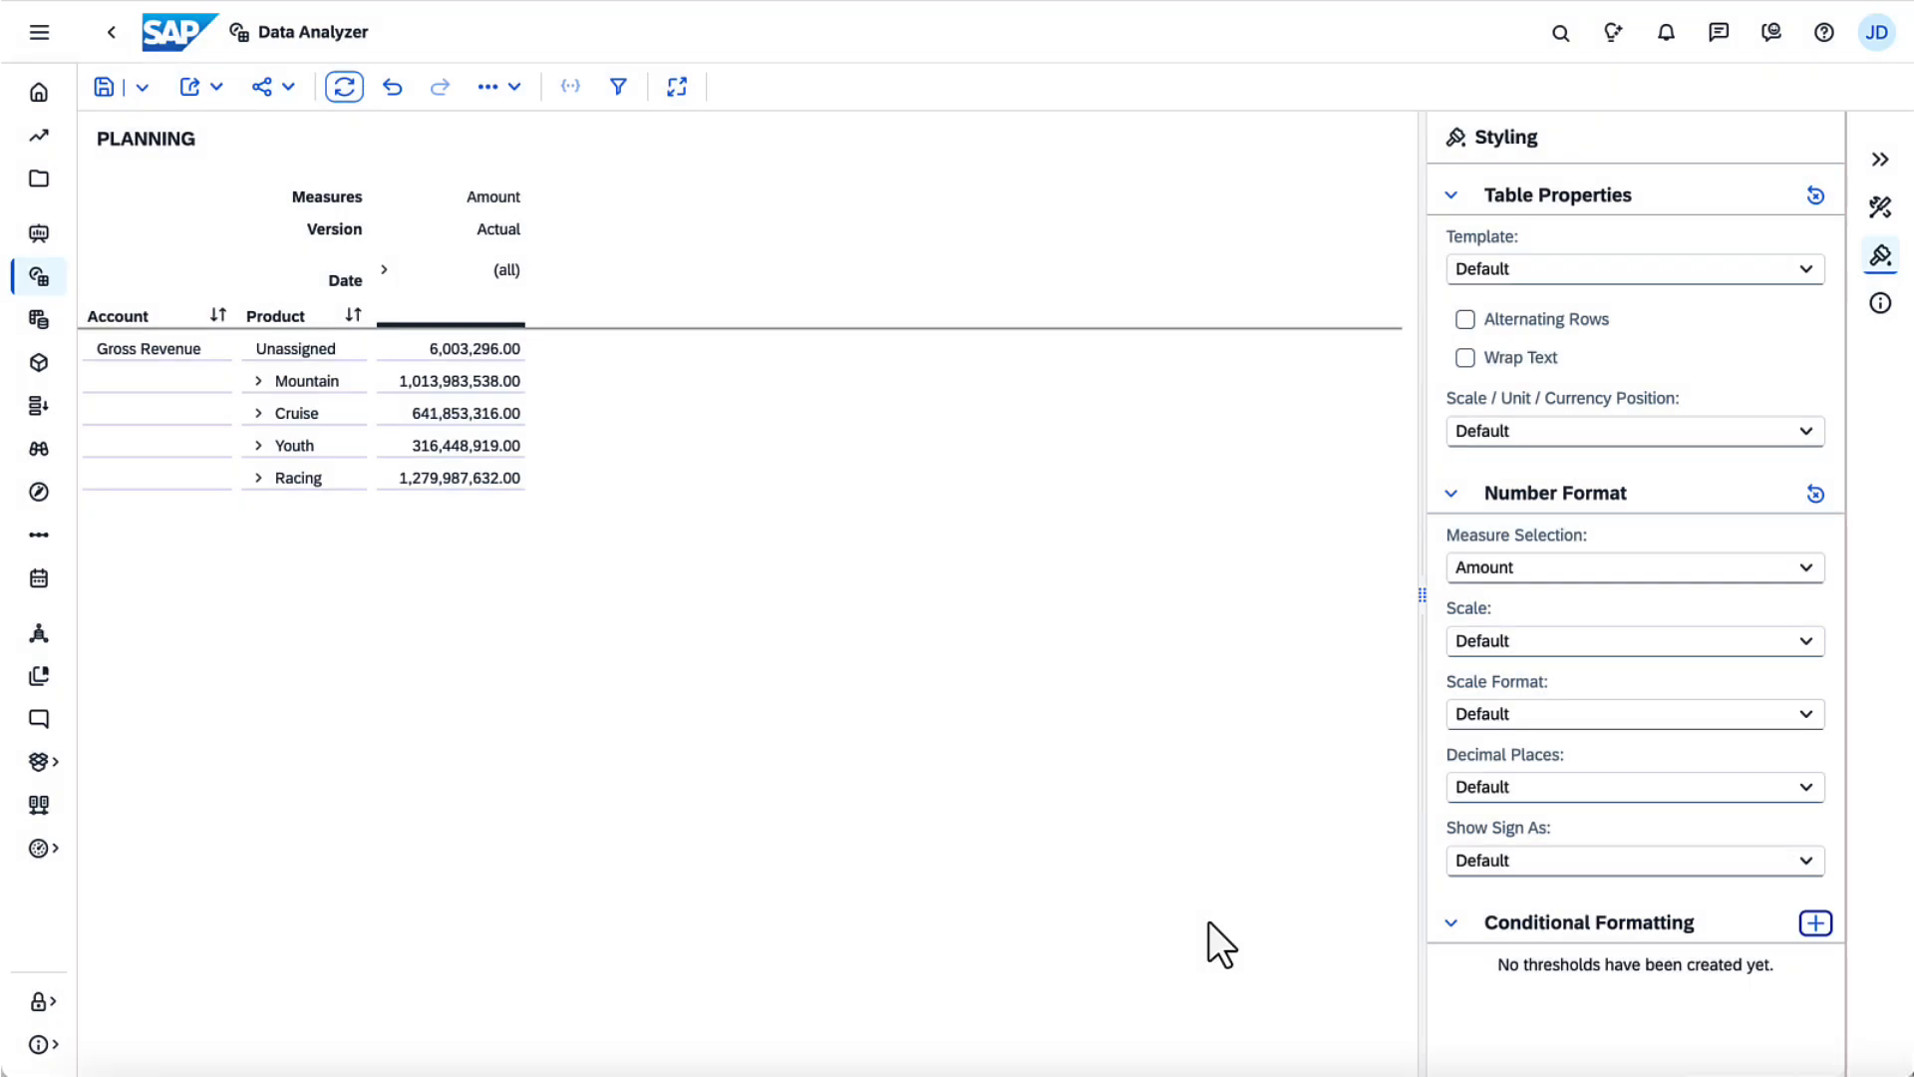
Expand the Cruise product group and the all-dates member in the table, and sort Product in ascending order
left_click(1882, 161)
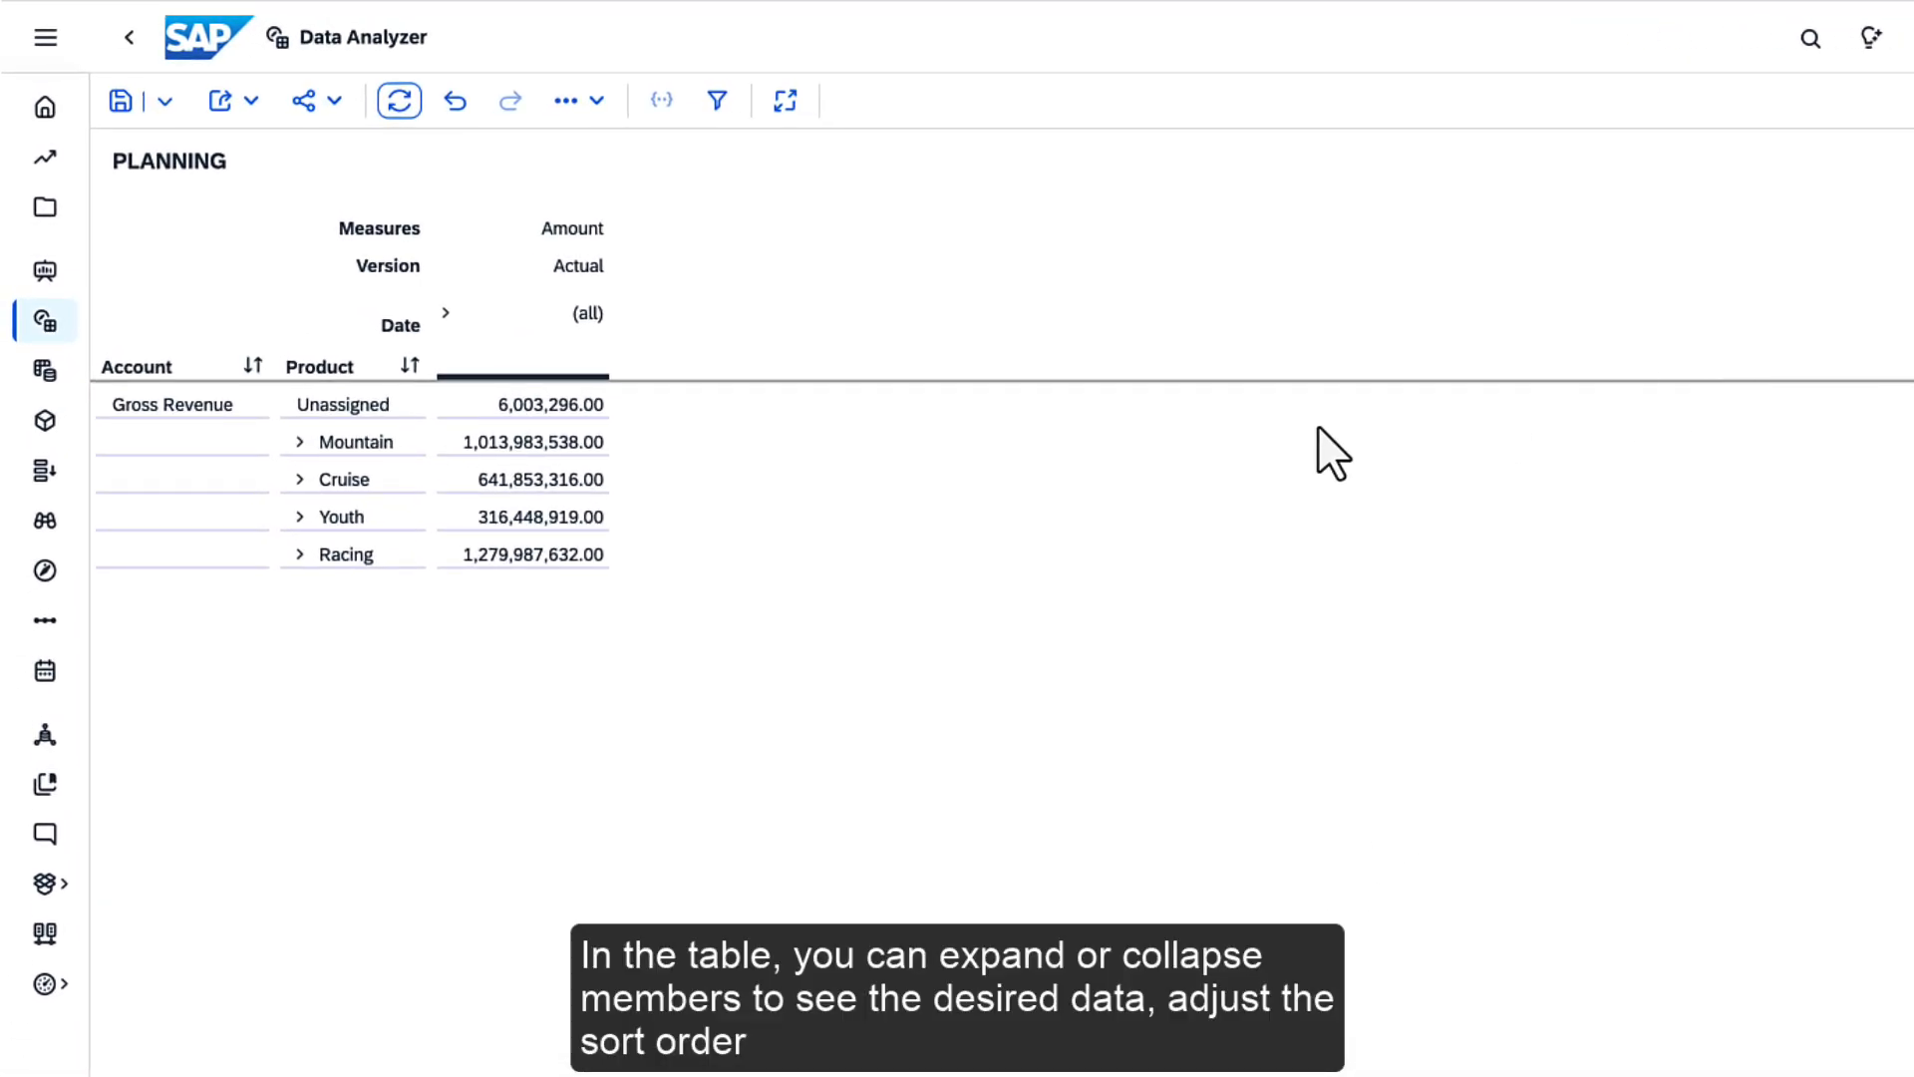
left_click(297, 480)
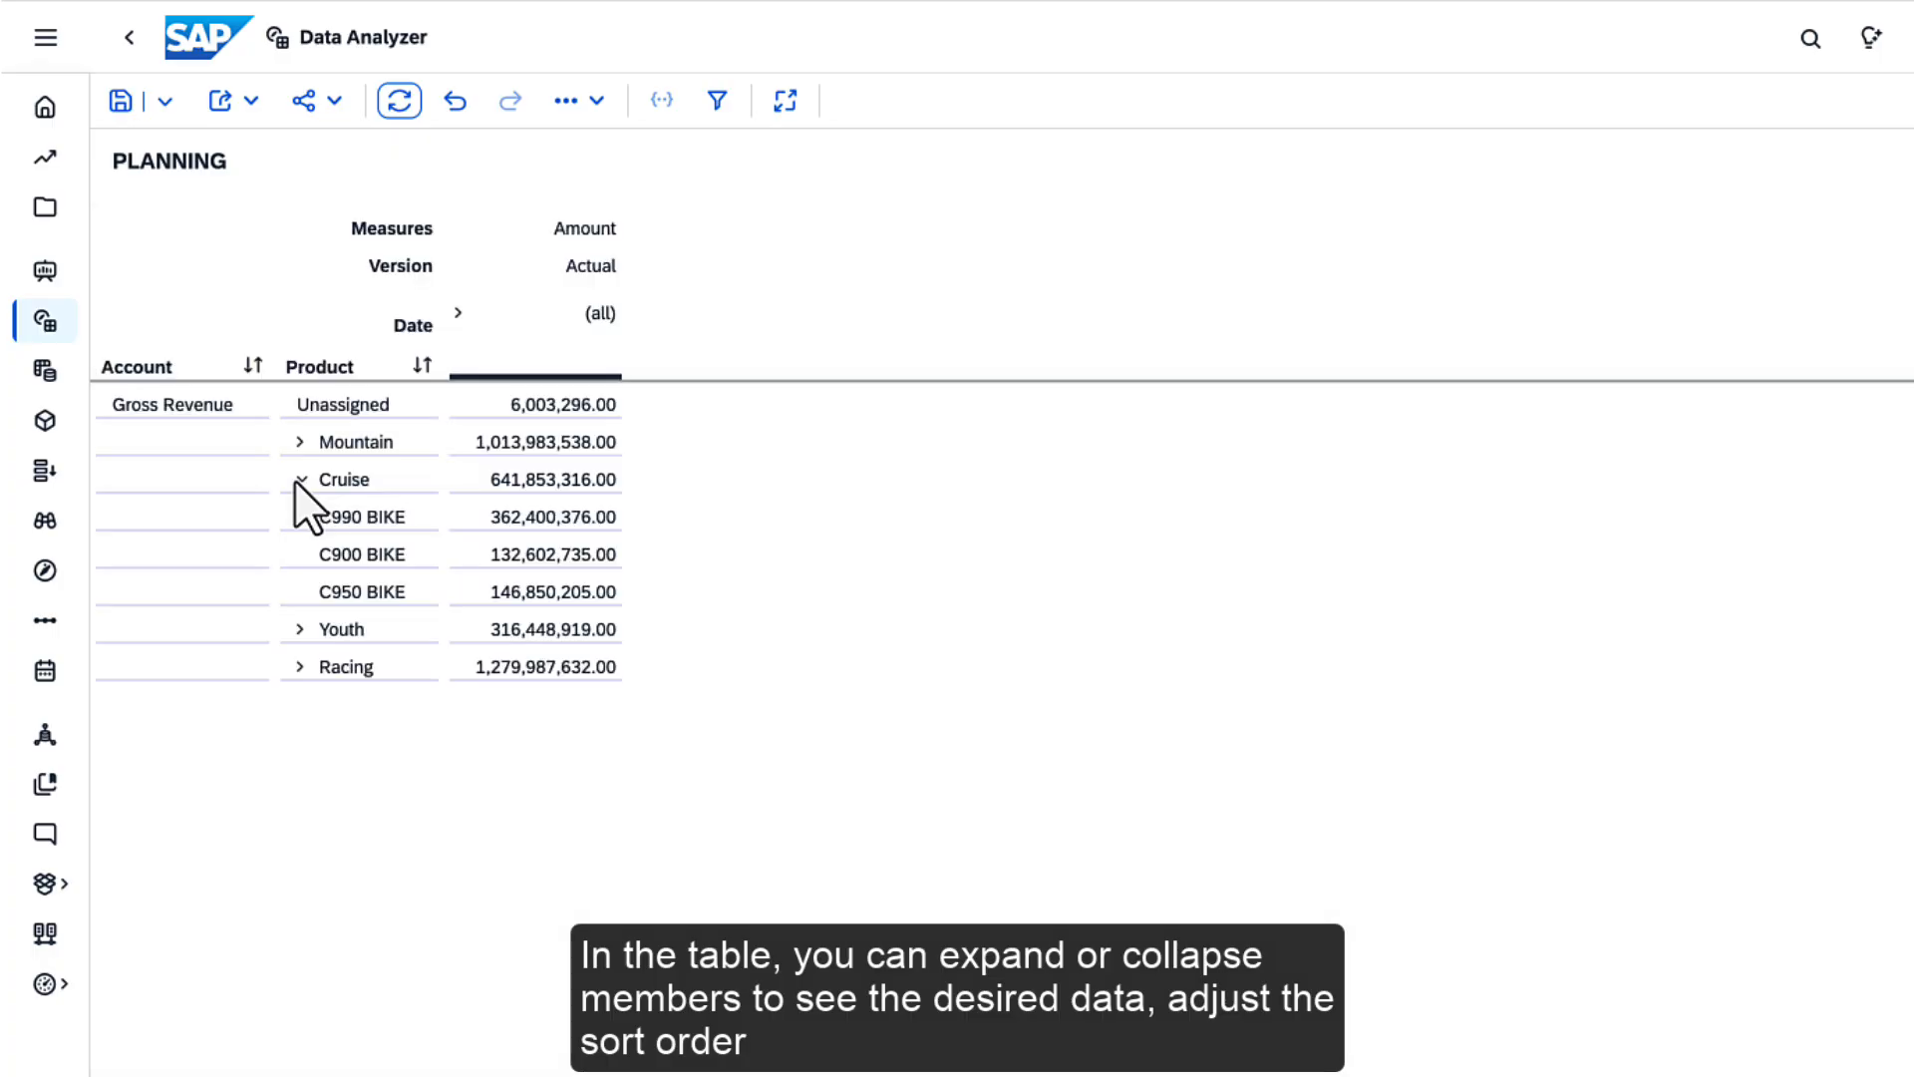
left_click(458, 314)
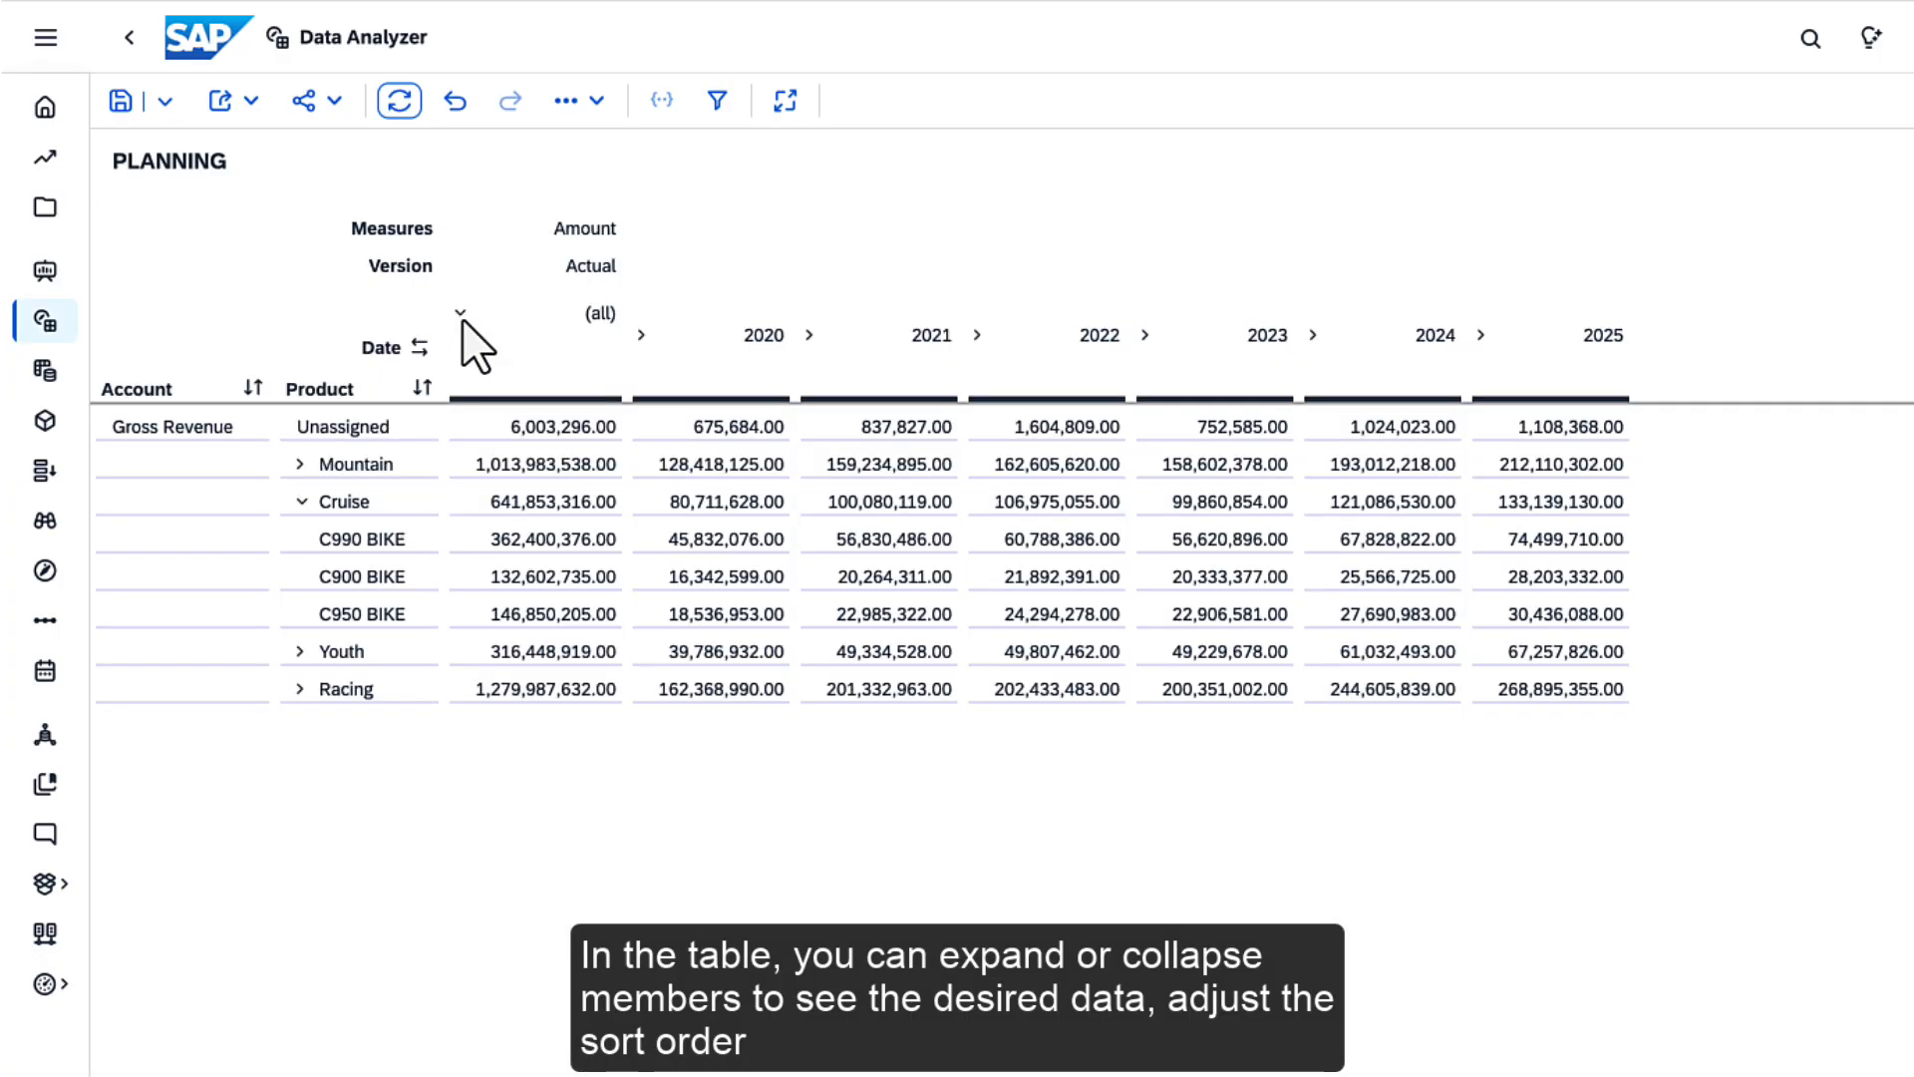
left_click(423, 391)
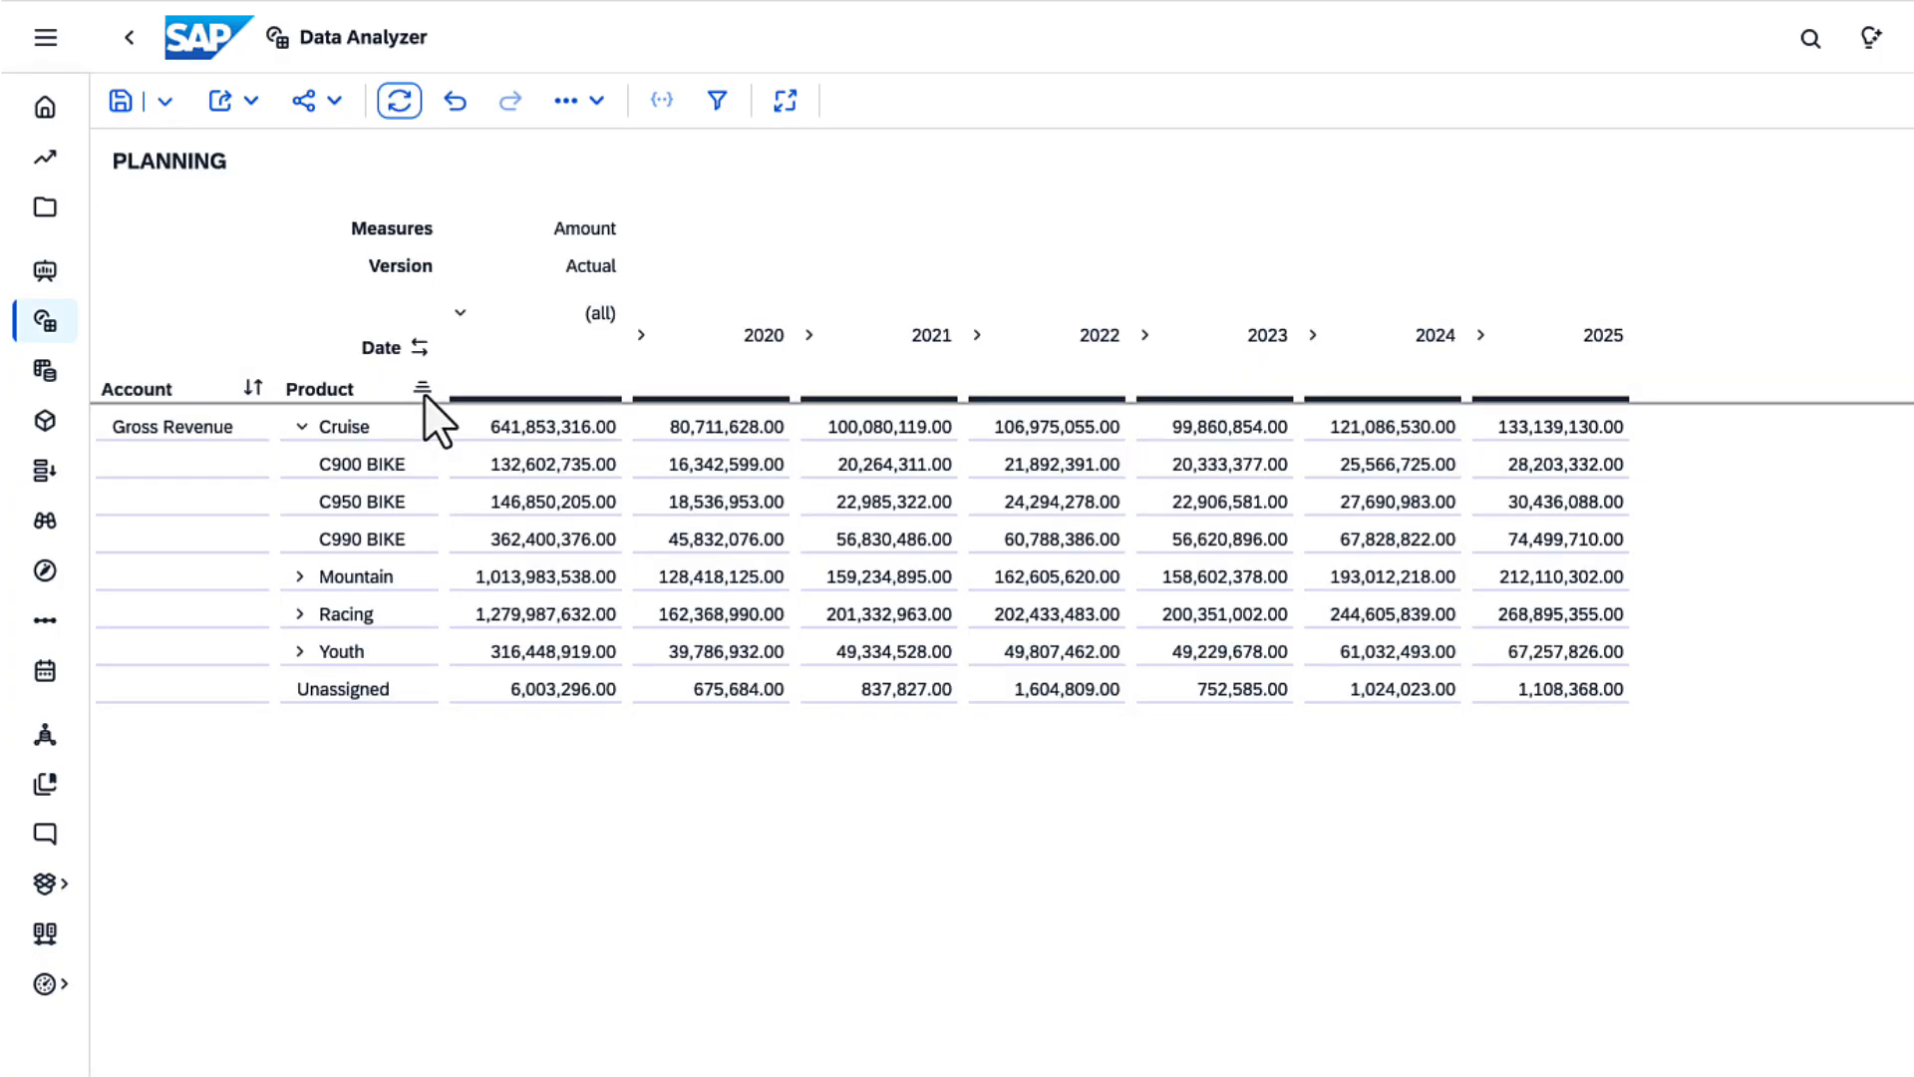
Examine the table's freeze options for the Product header
right_click(349, 391)
mouse_move(488, 775)
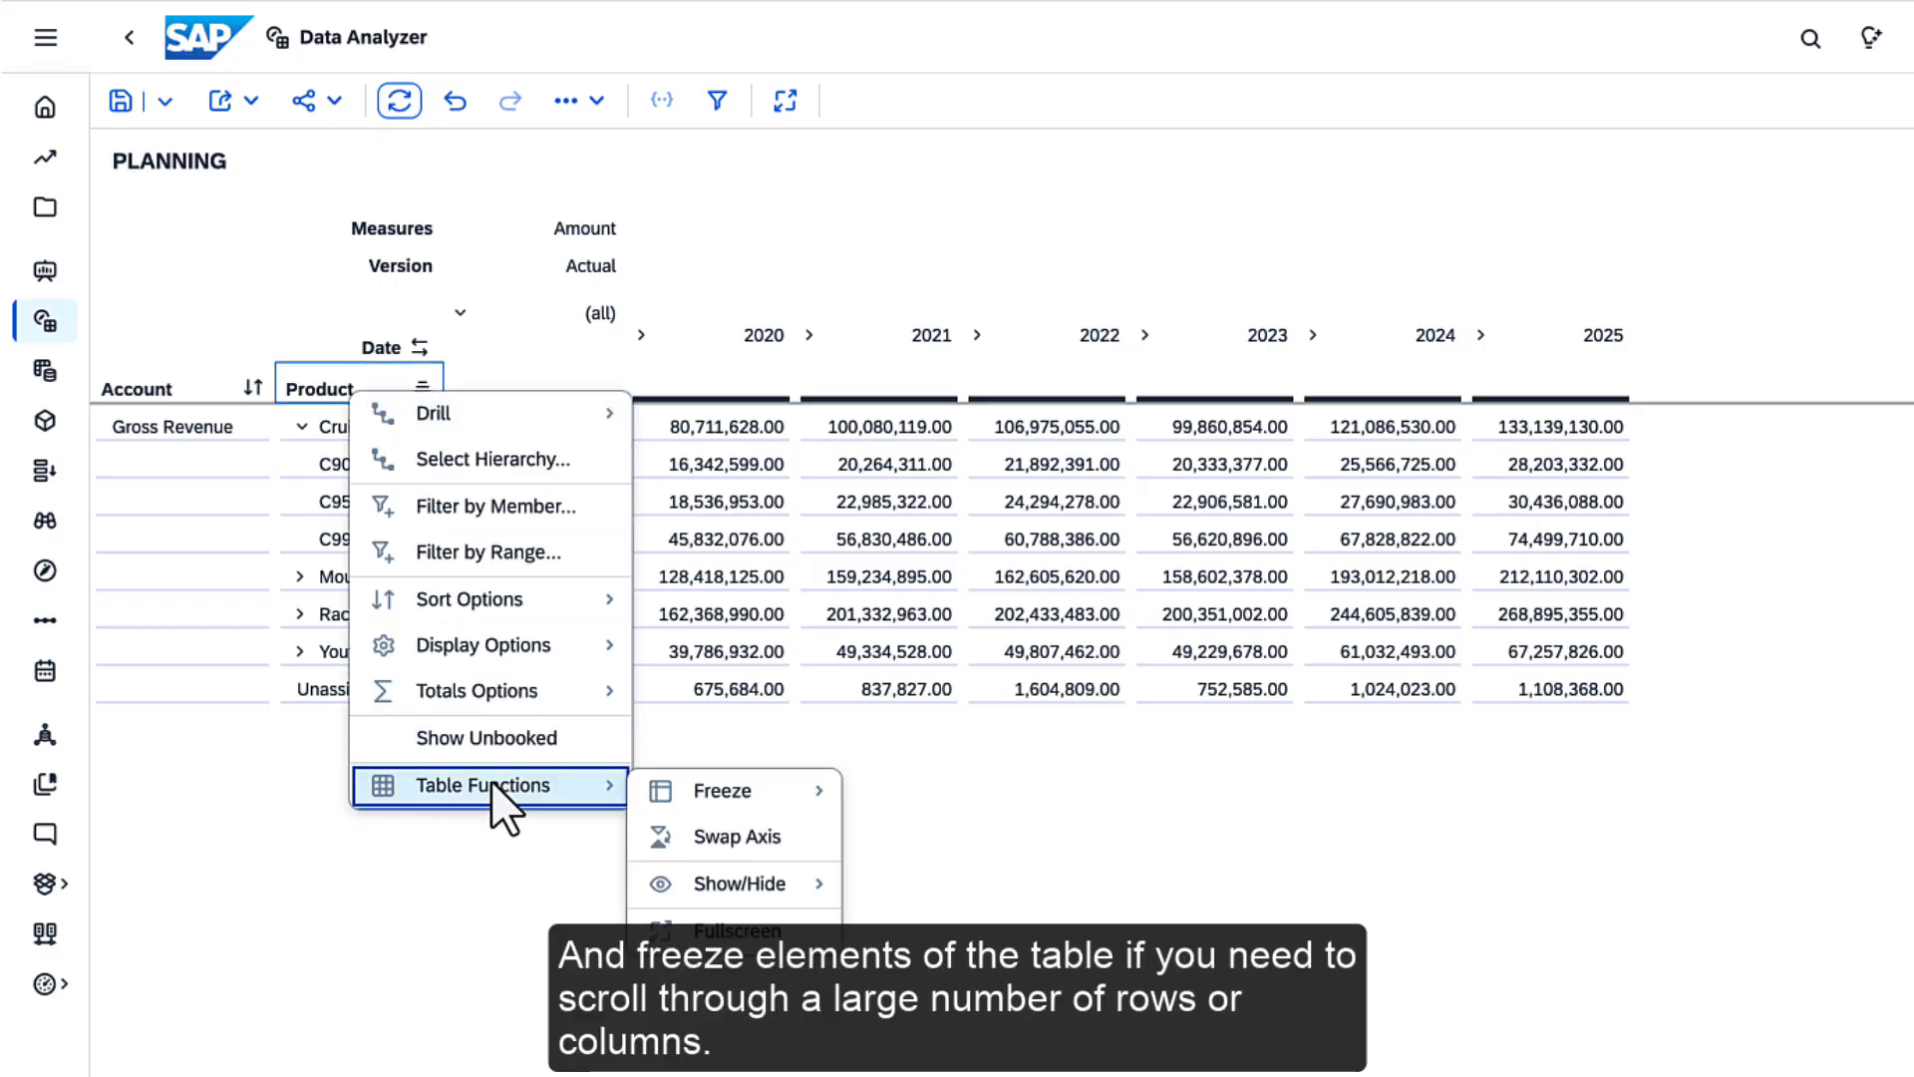
mouse_move(678, 794)
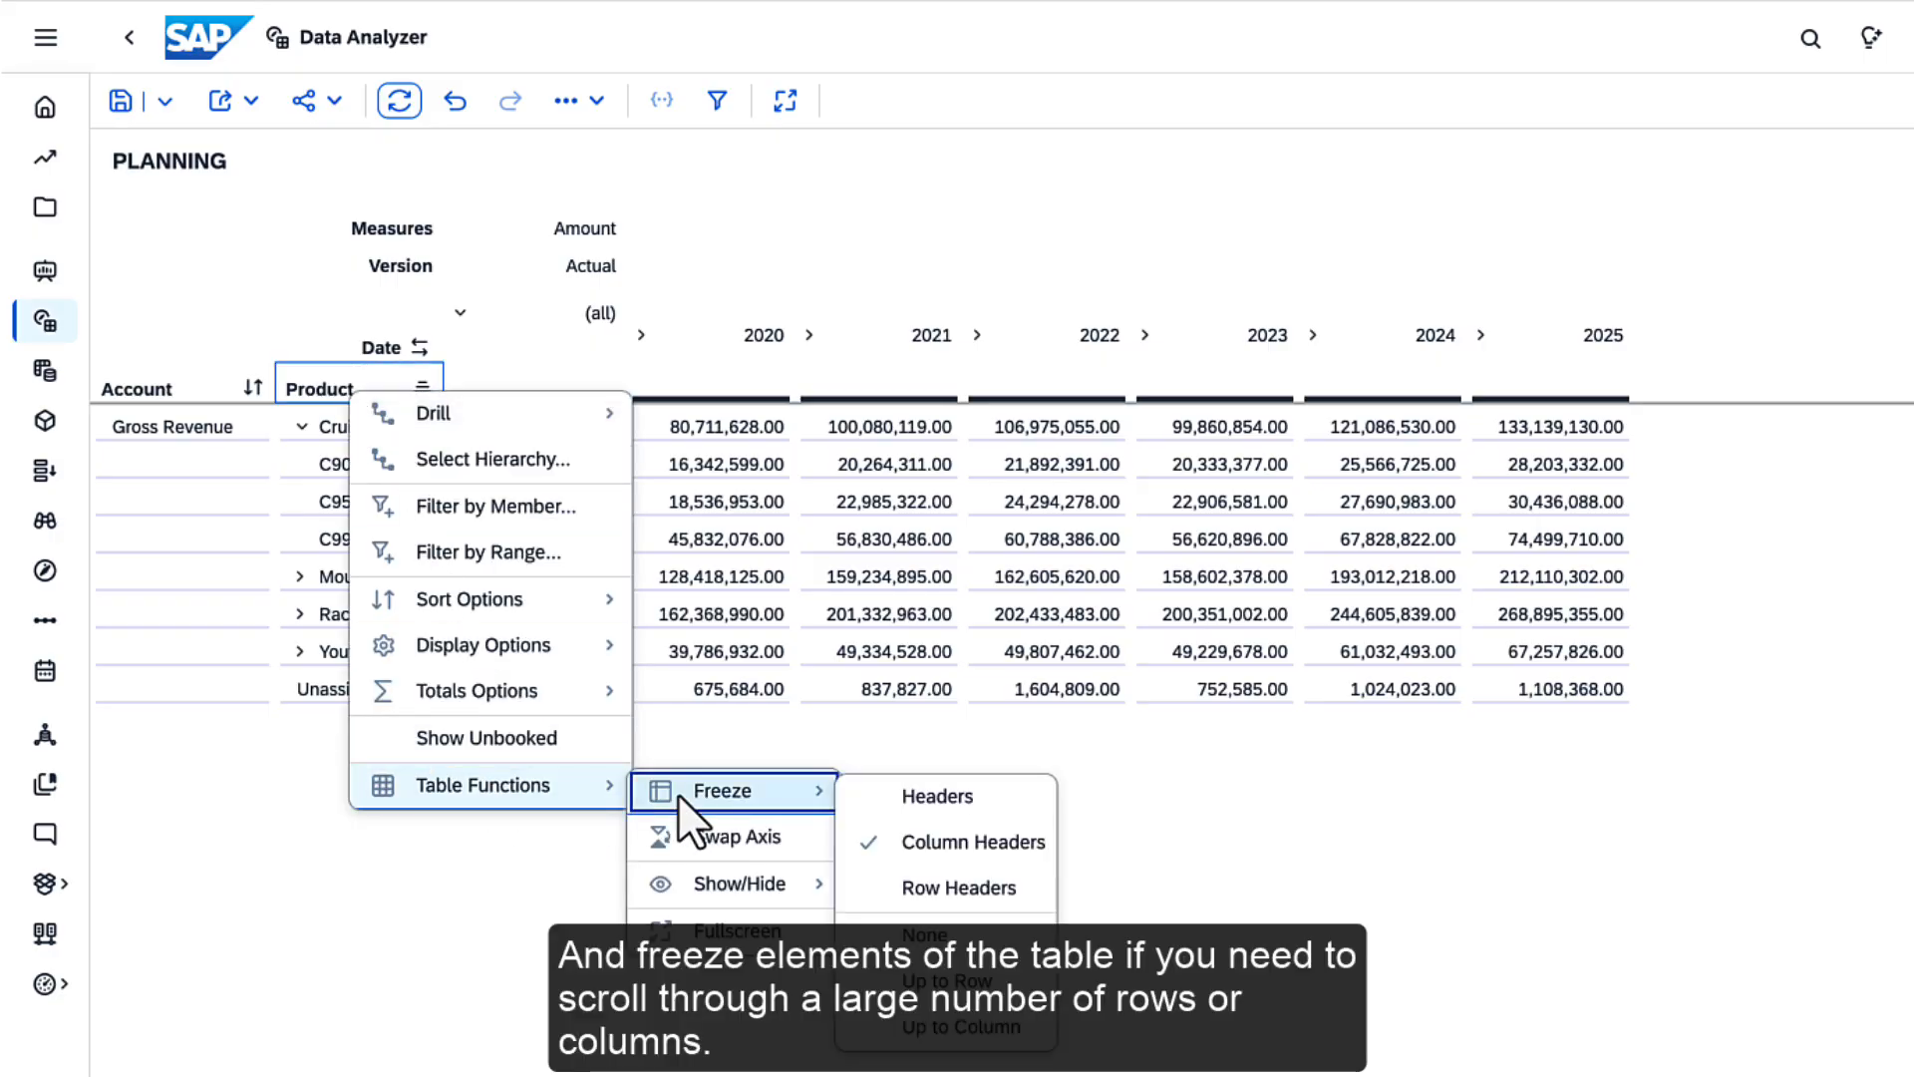
key("Escape")
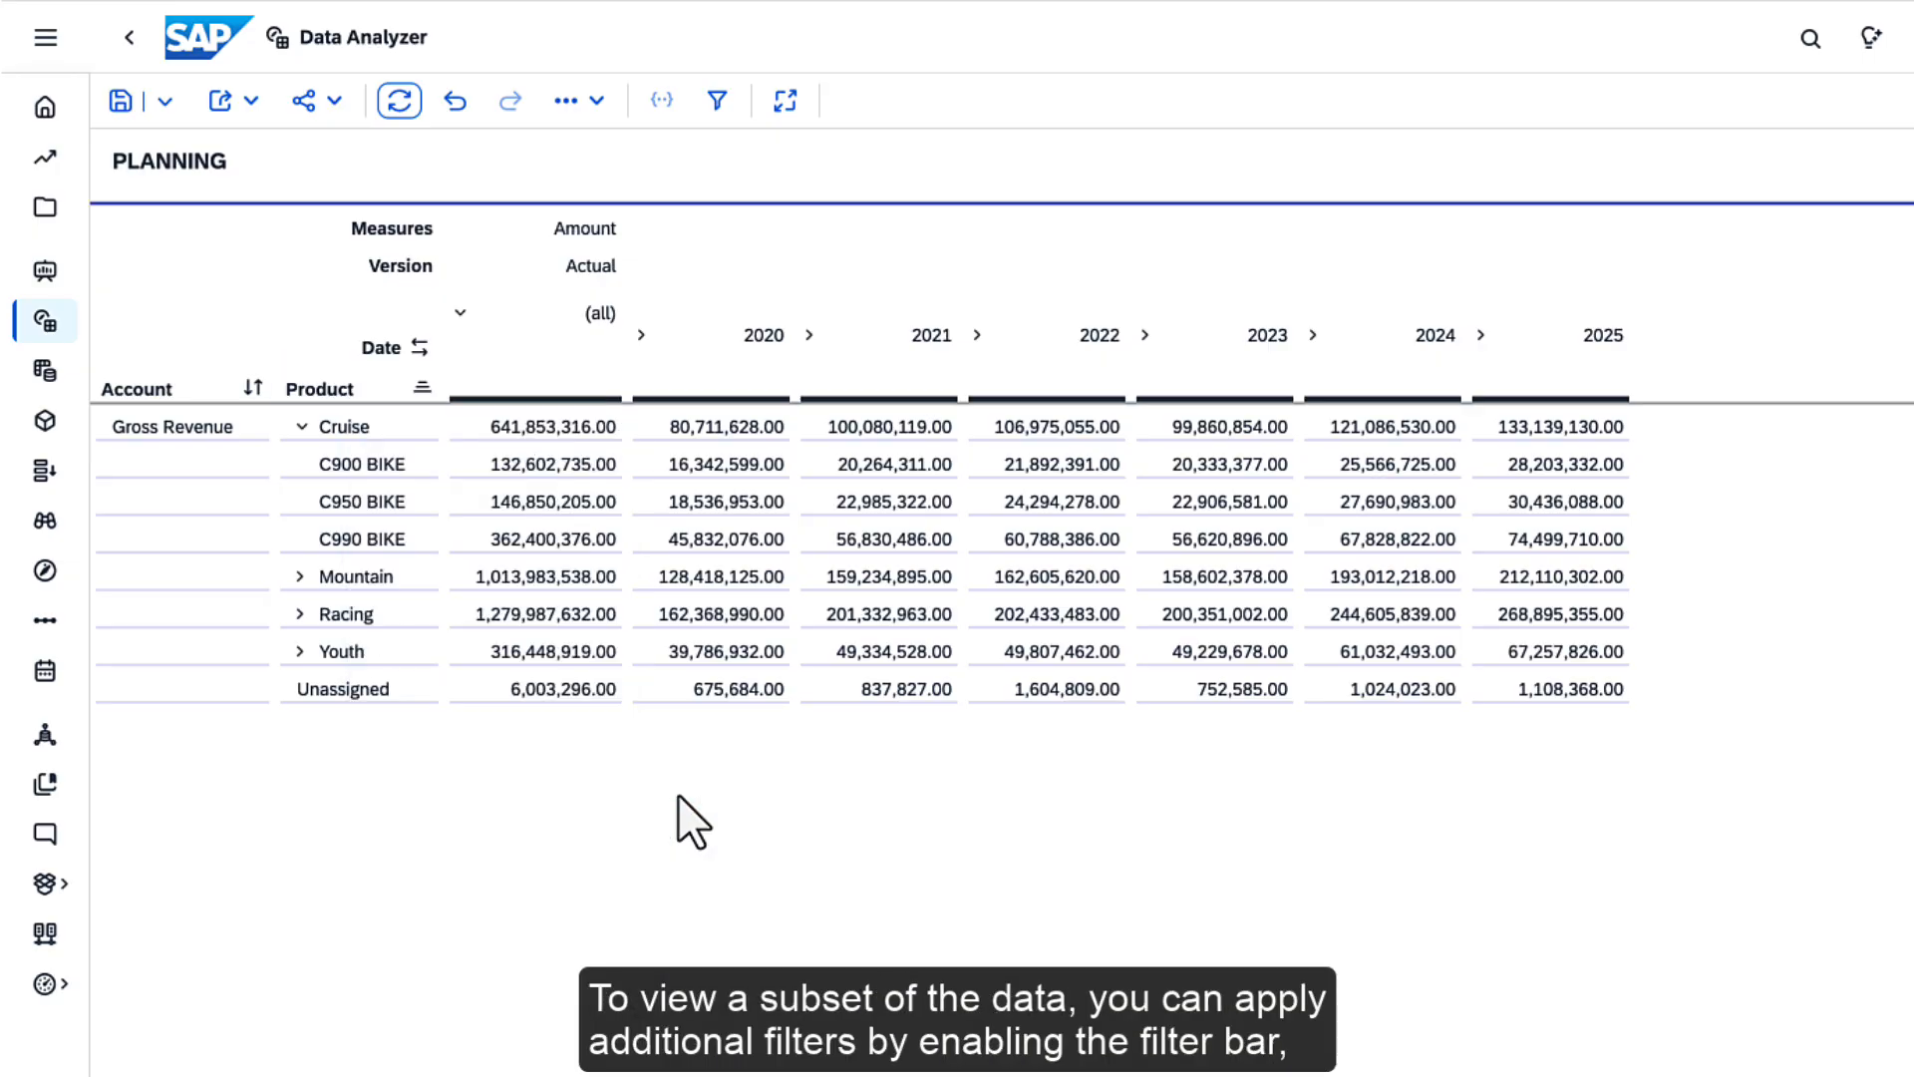
Show the filter bar and add a Product dimension filter that excludes the Unassigned member
left_click(717, 101)
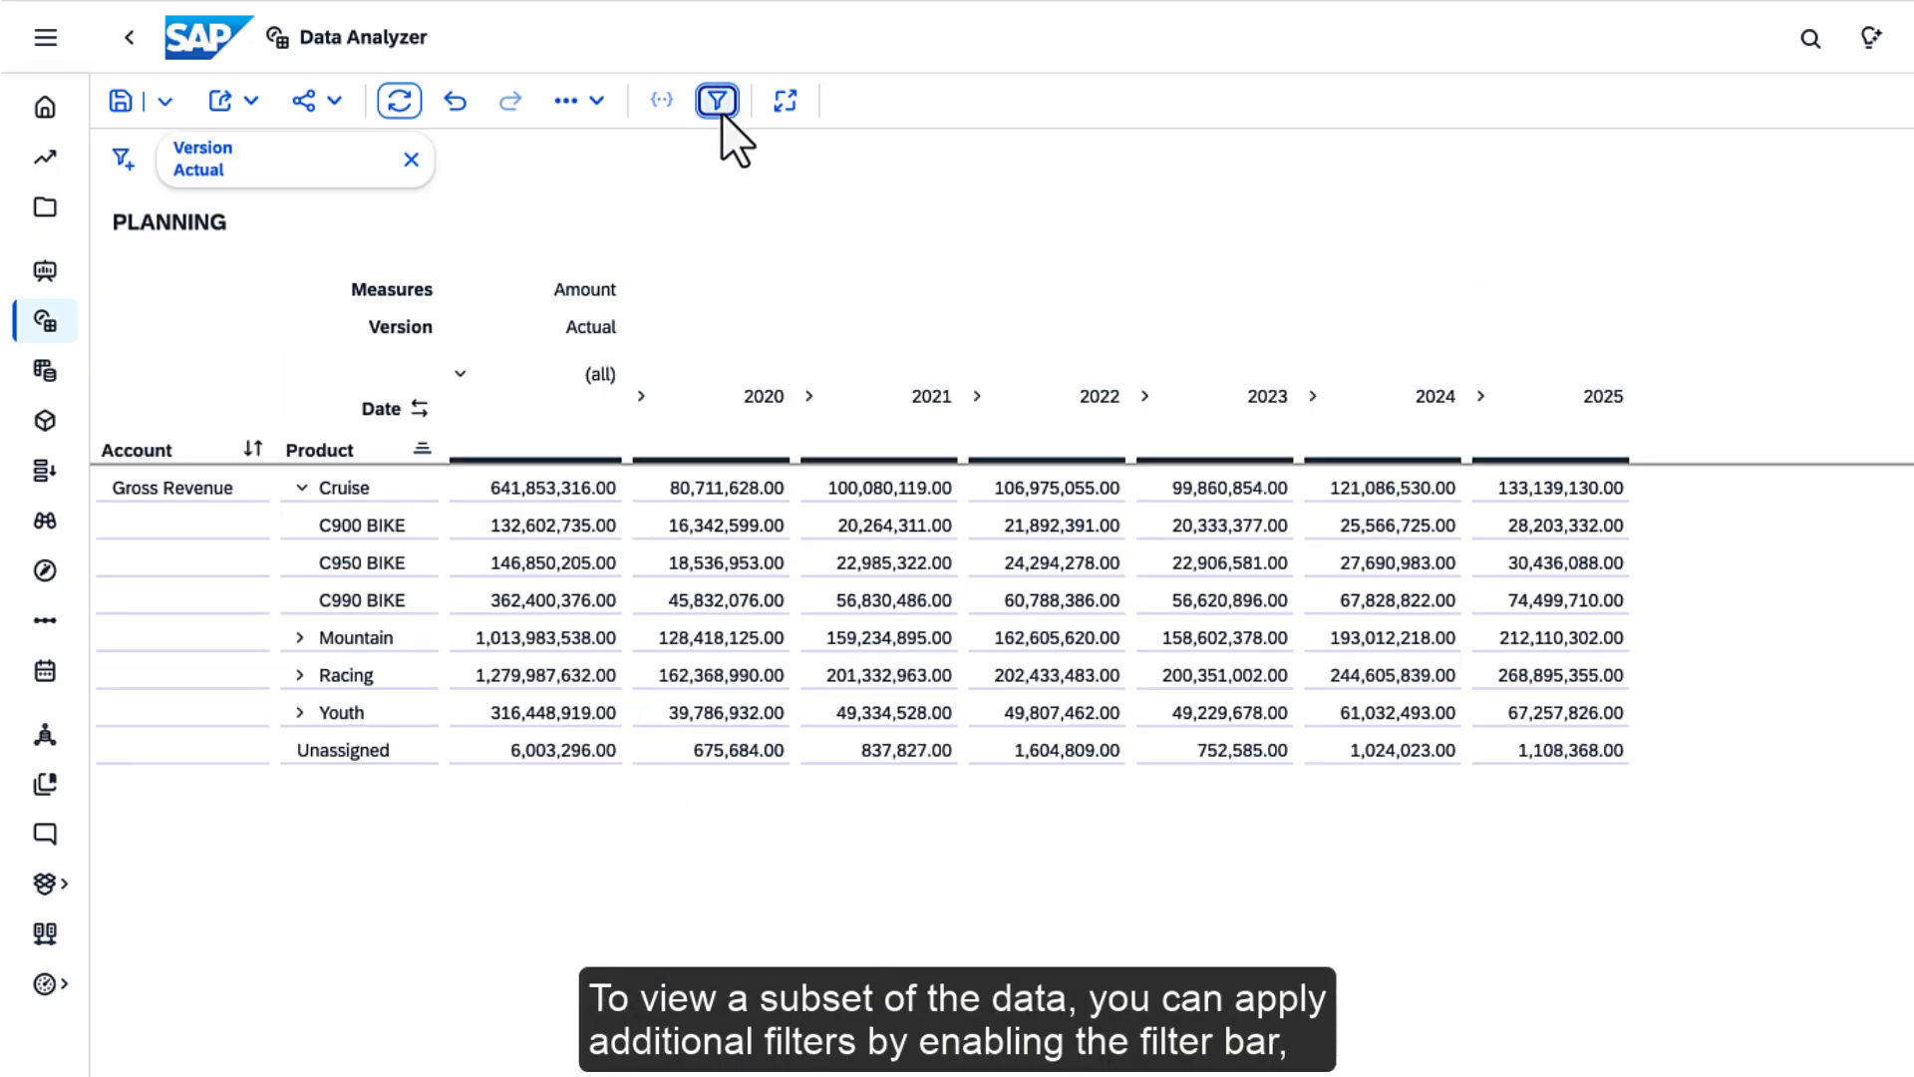
left_click(129, 162)
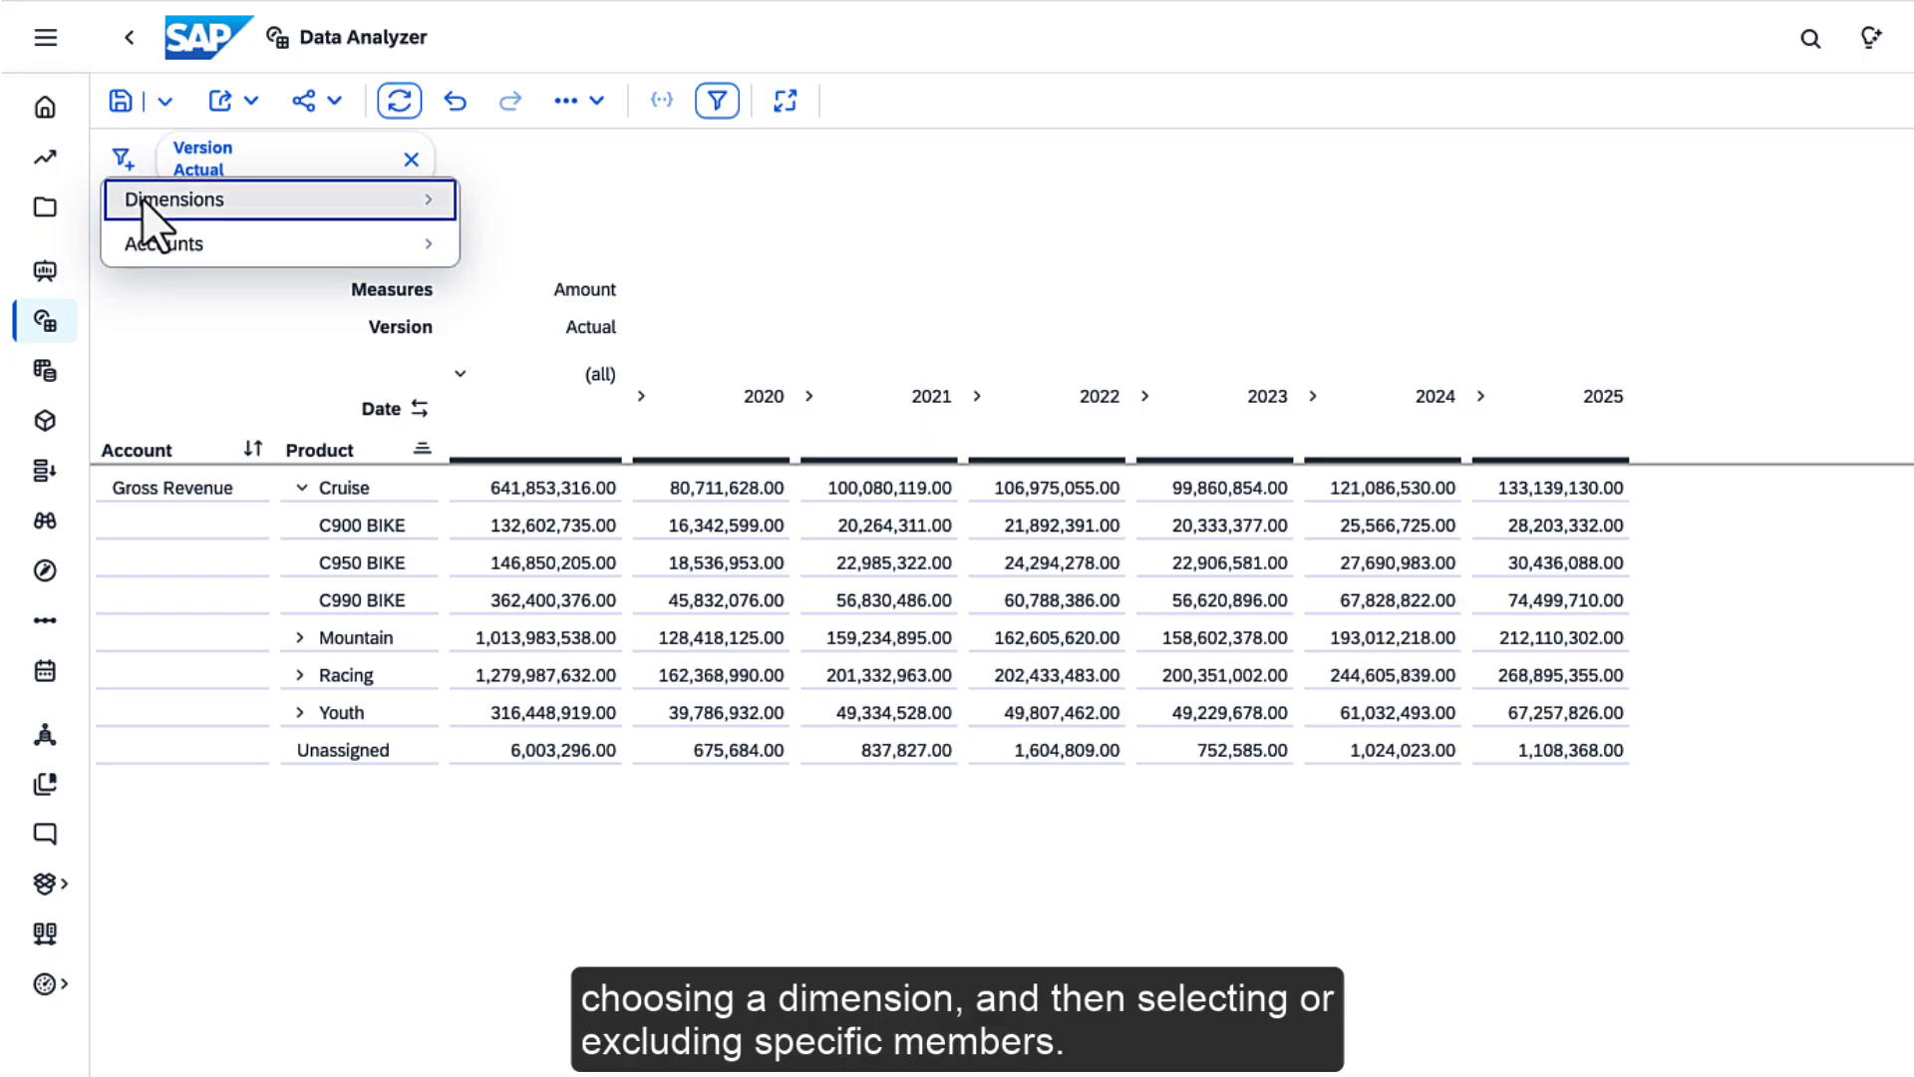
left_click(142, 197)
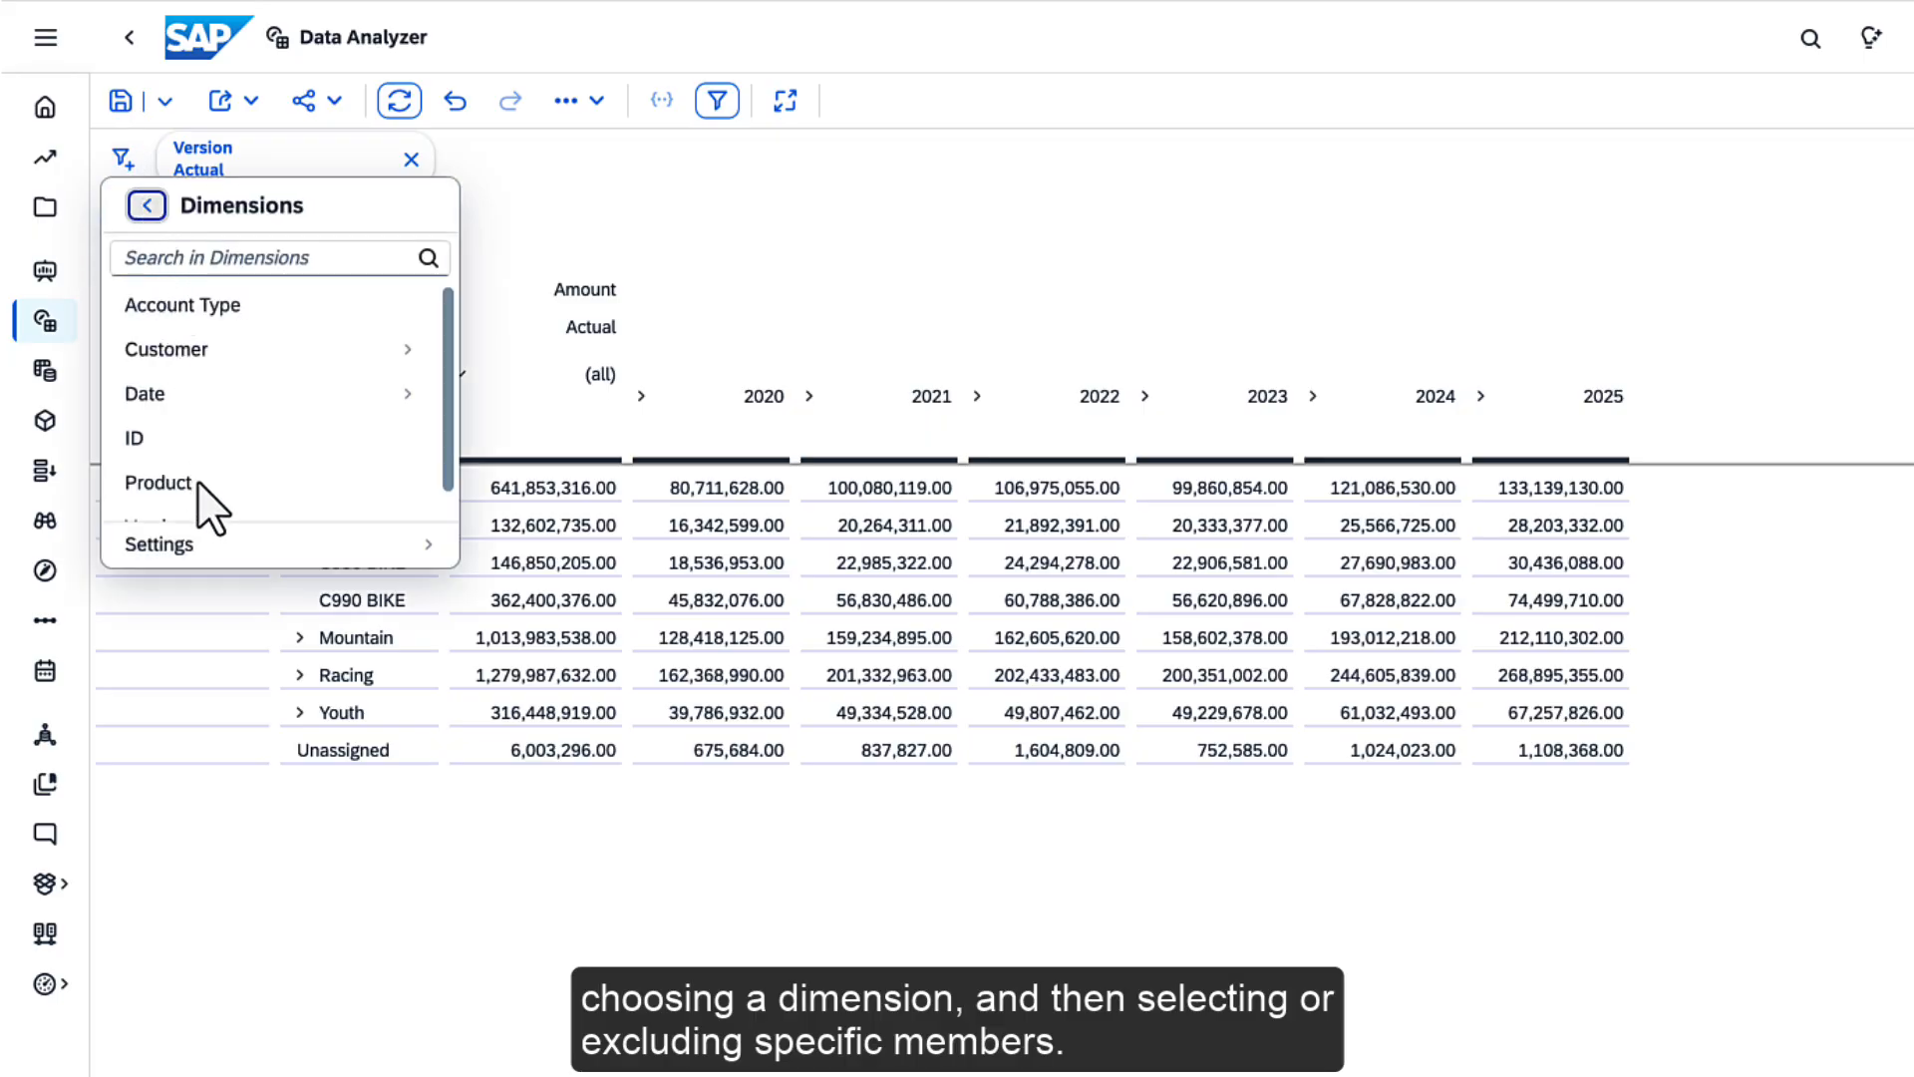
left_click(198, 482)
left_click(1001, 428)
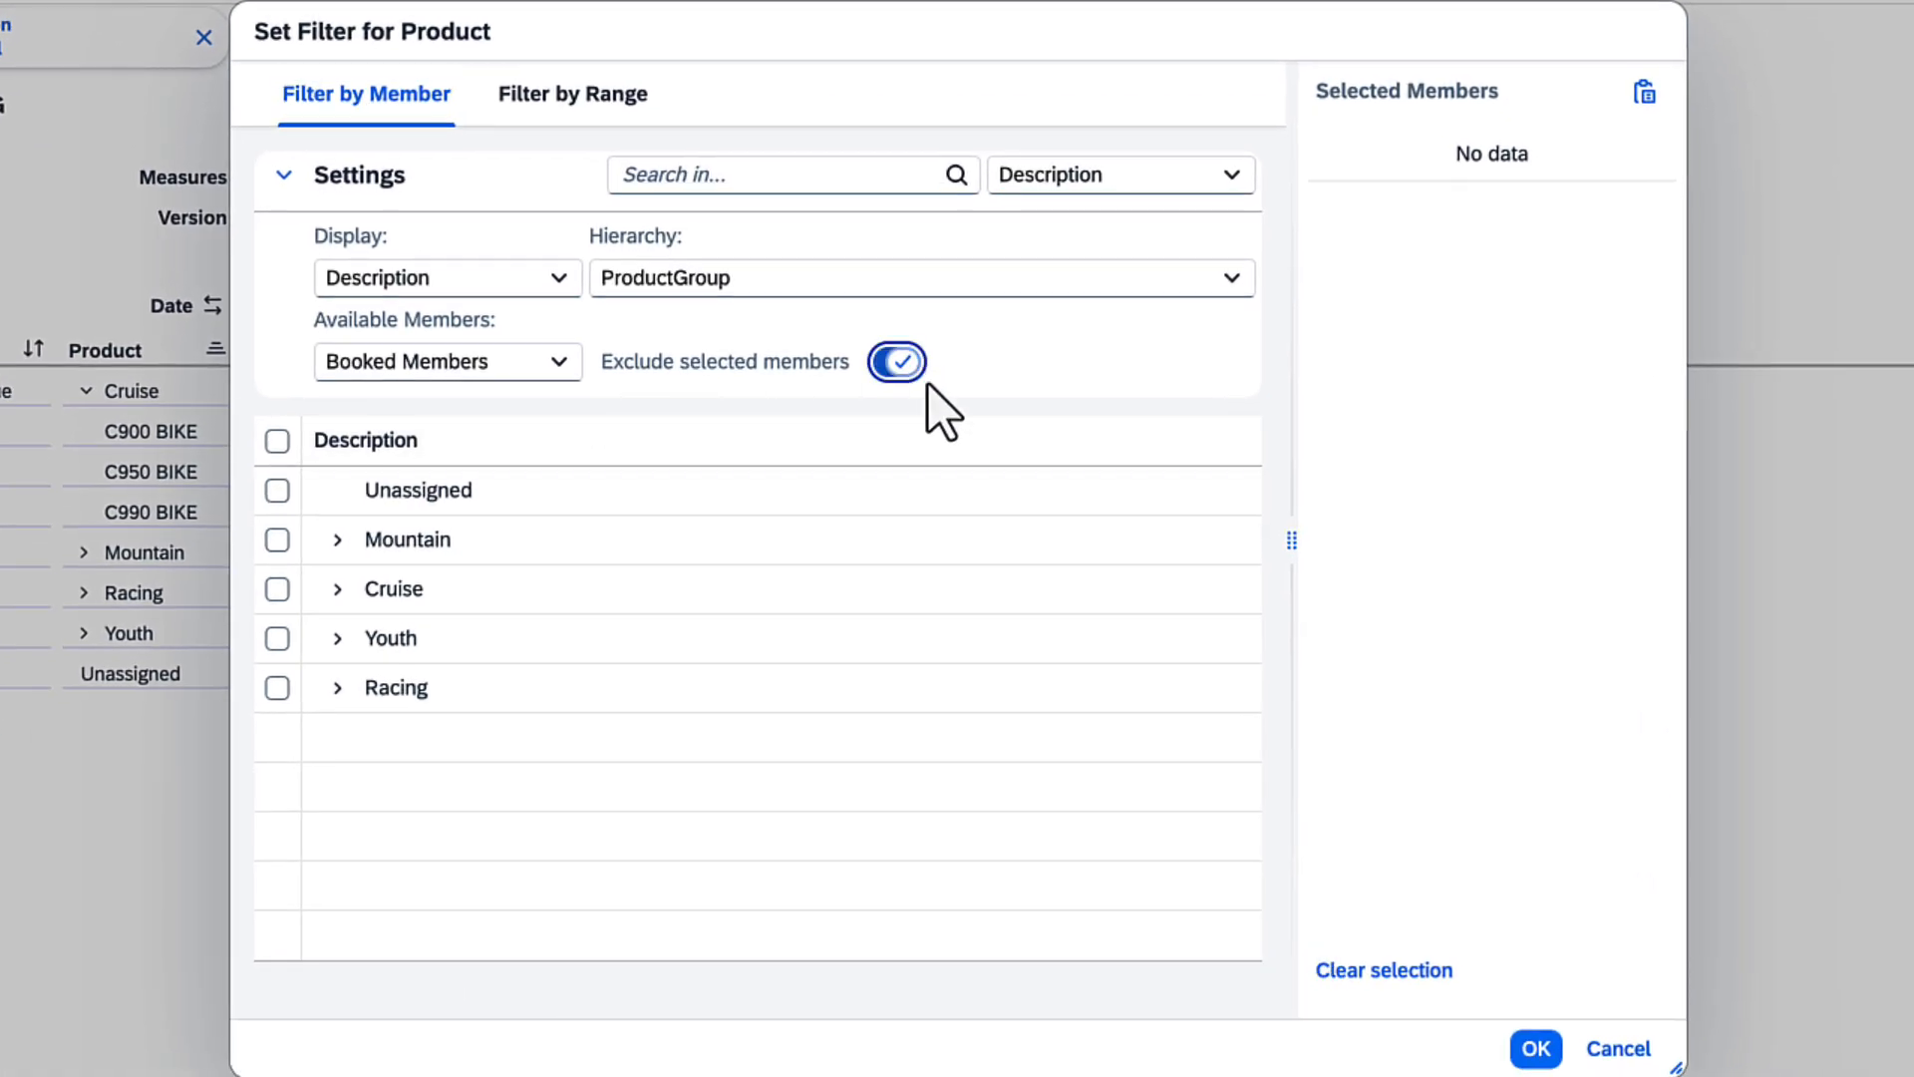
left_click(277, 489)
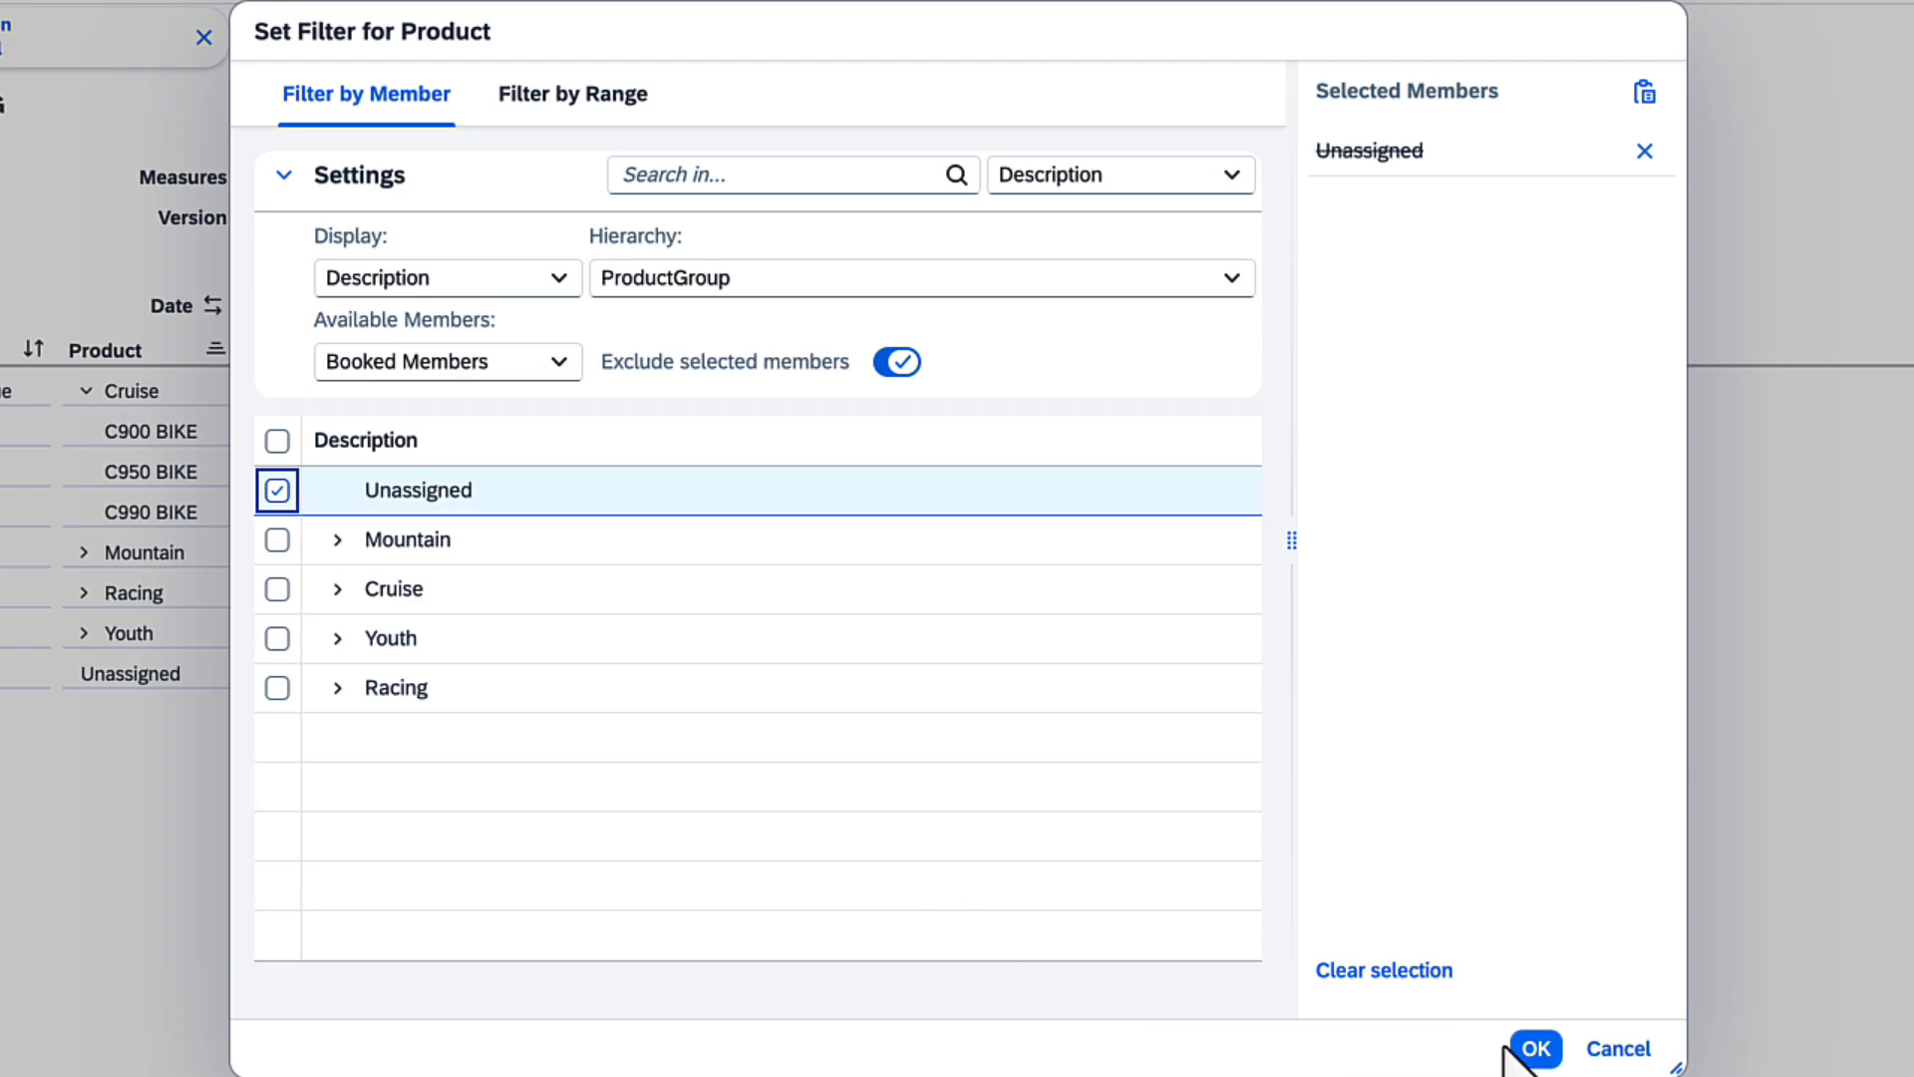
left_click(1536, 1047)
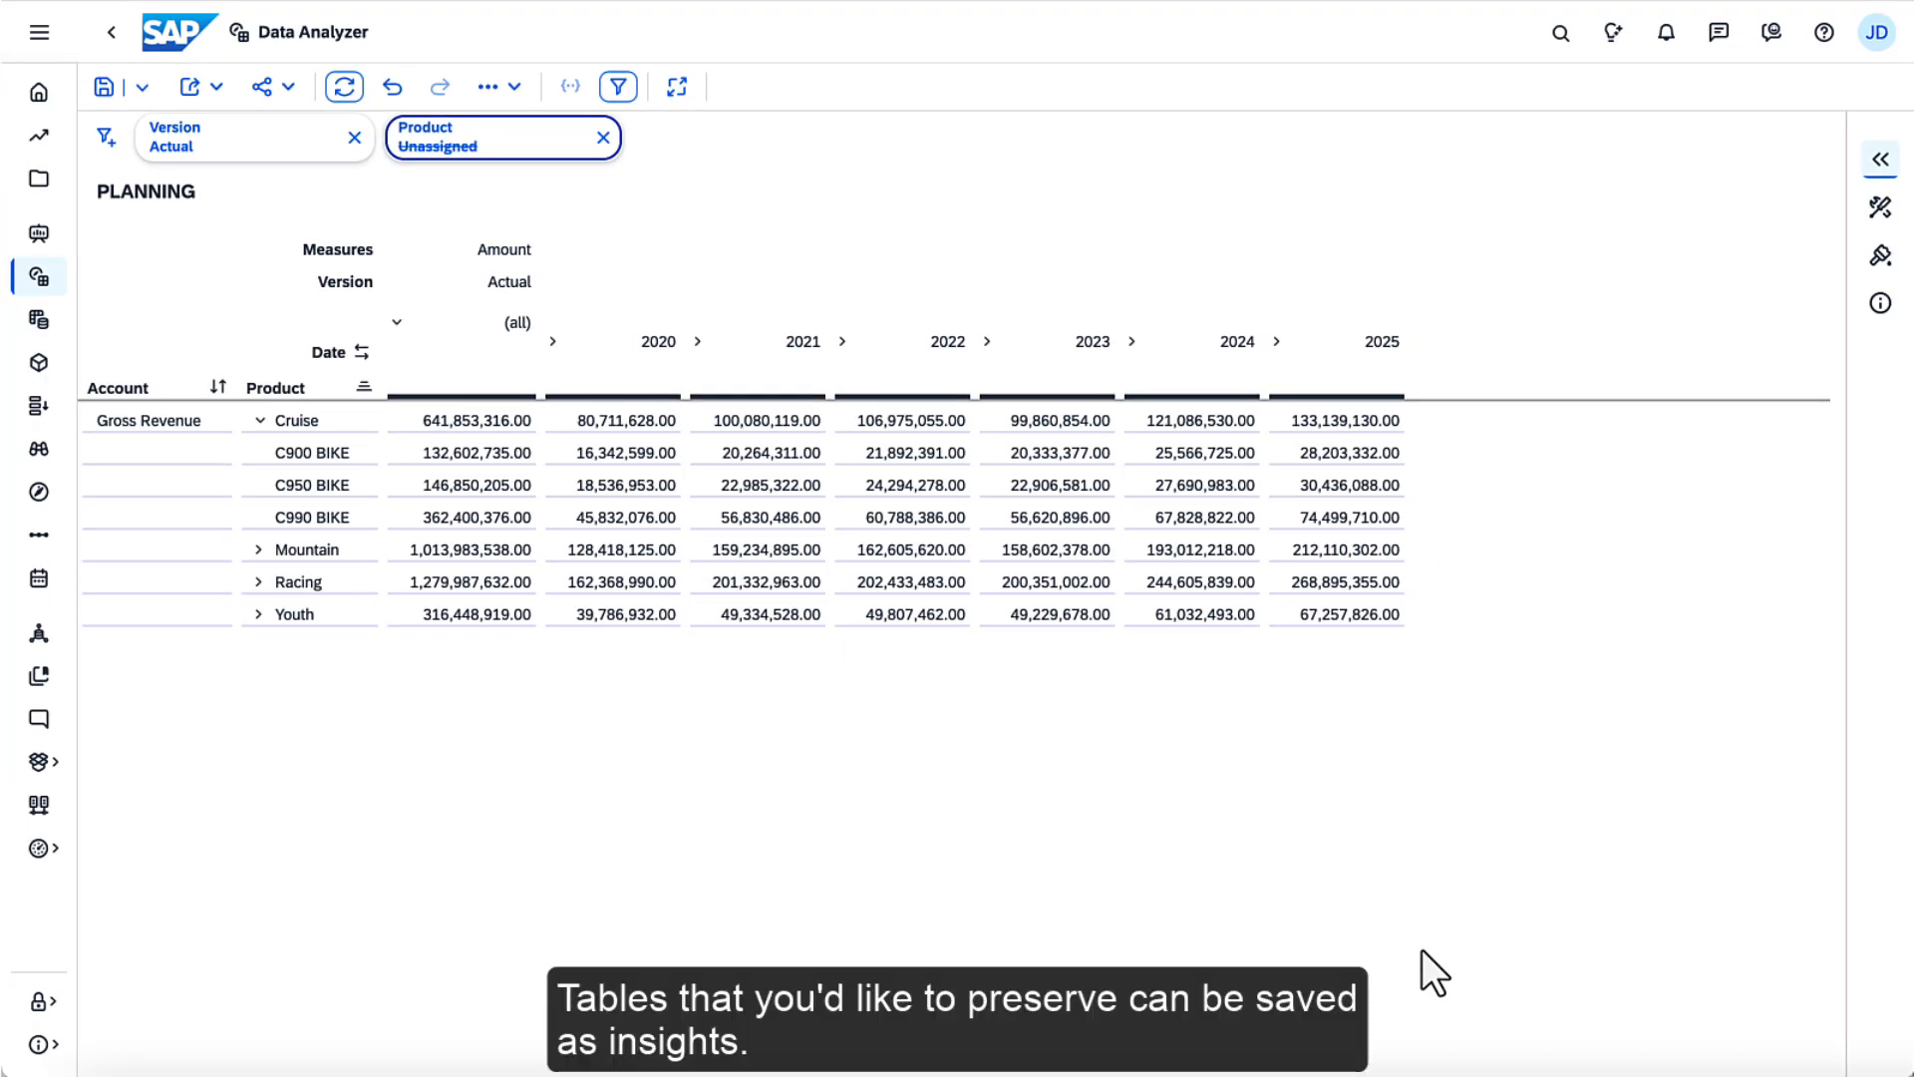
Save the table as an insight named Gross Revenue in My Files
left_click(104, 86)
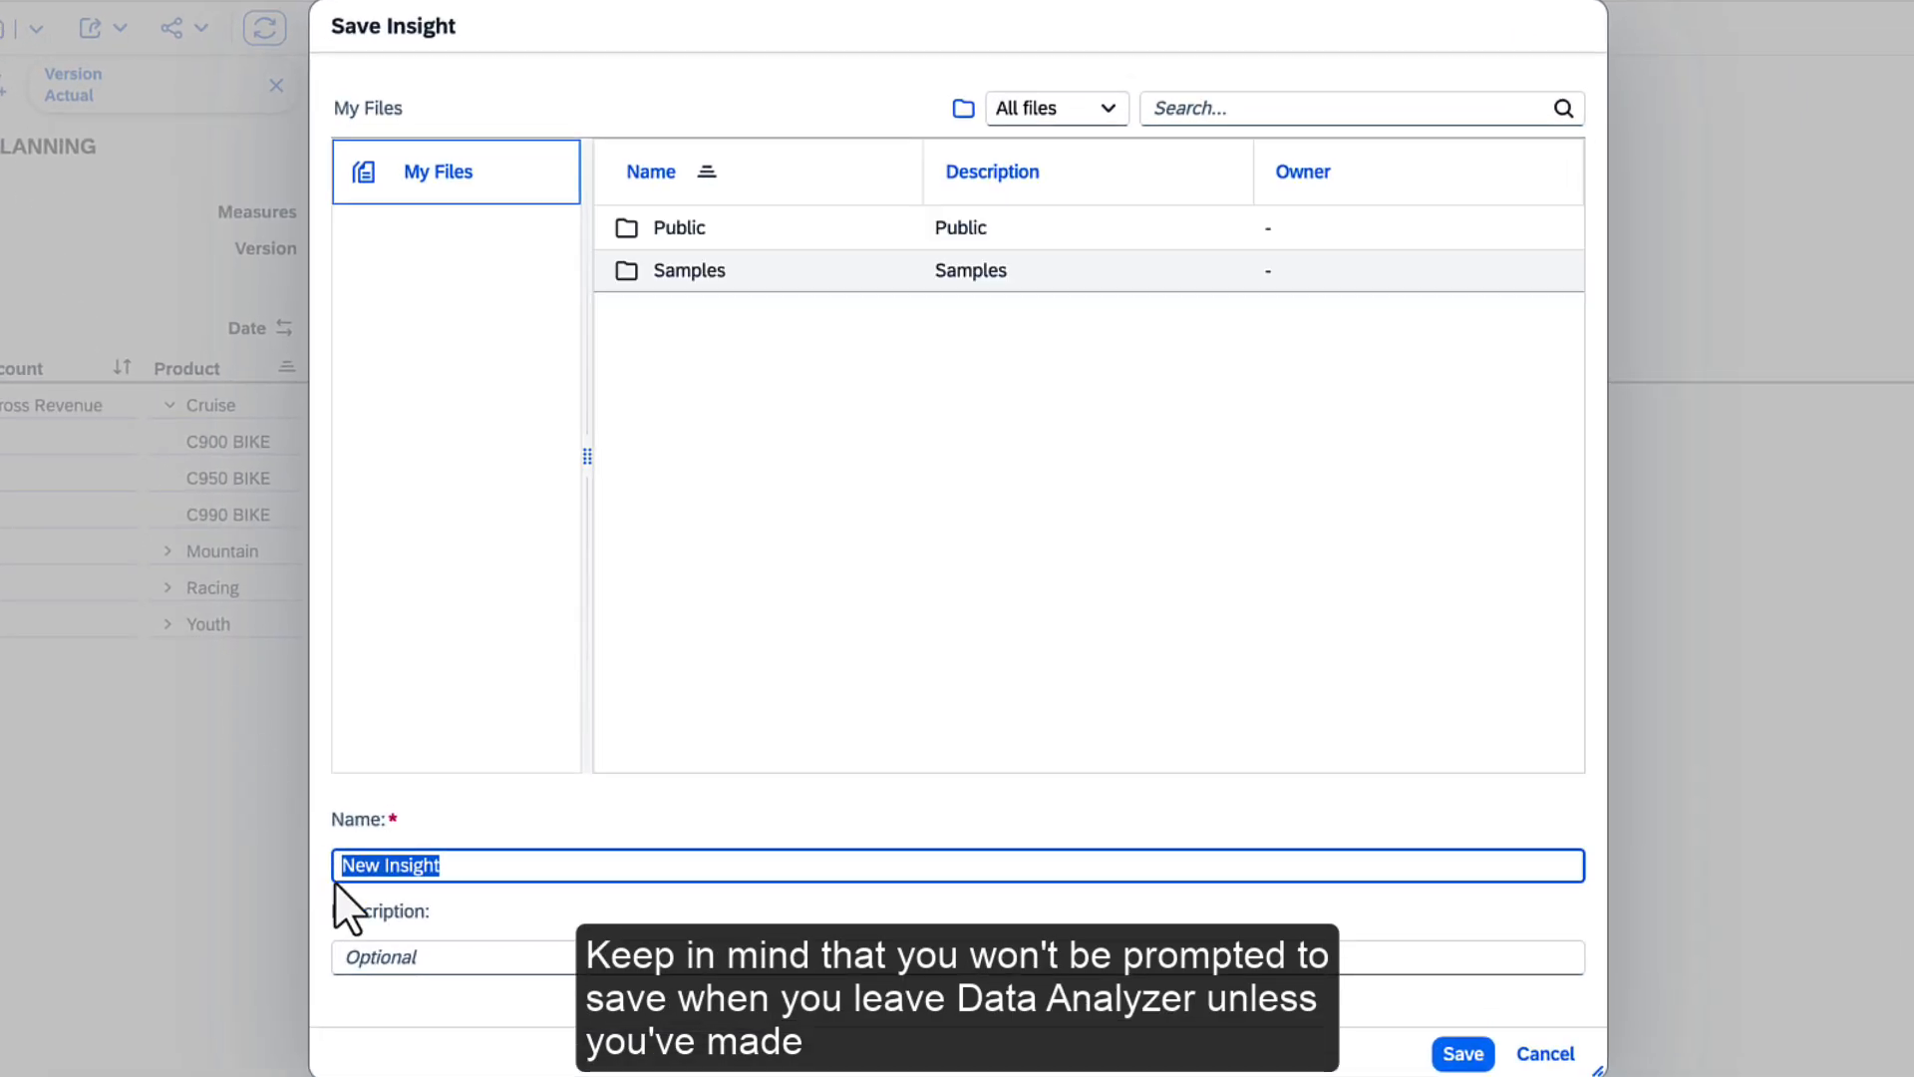
type("Gross Revenue")
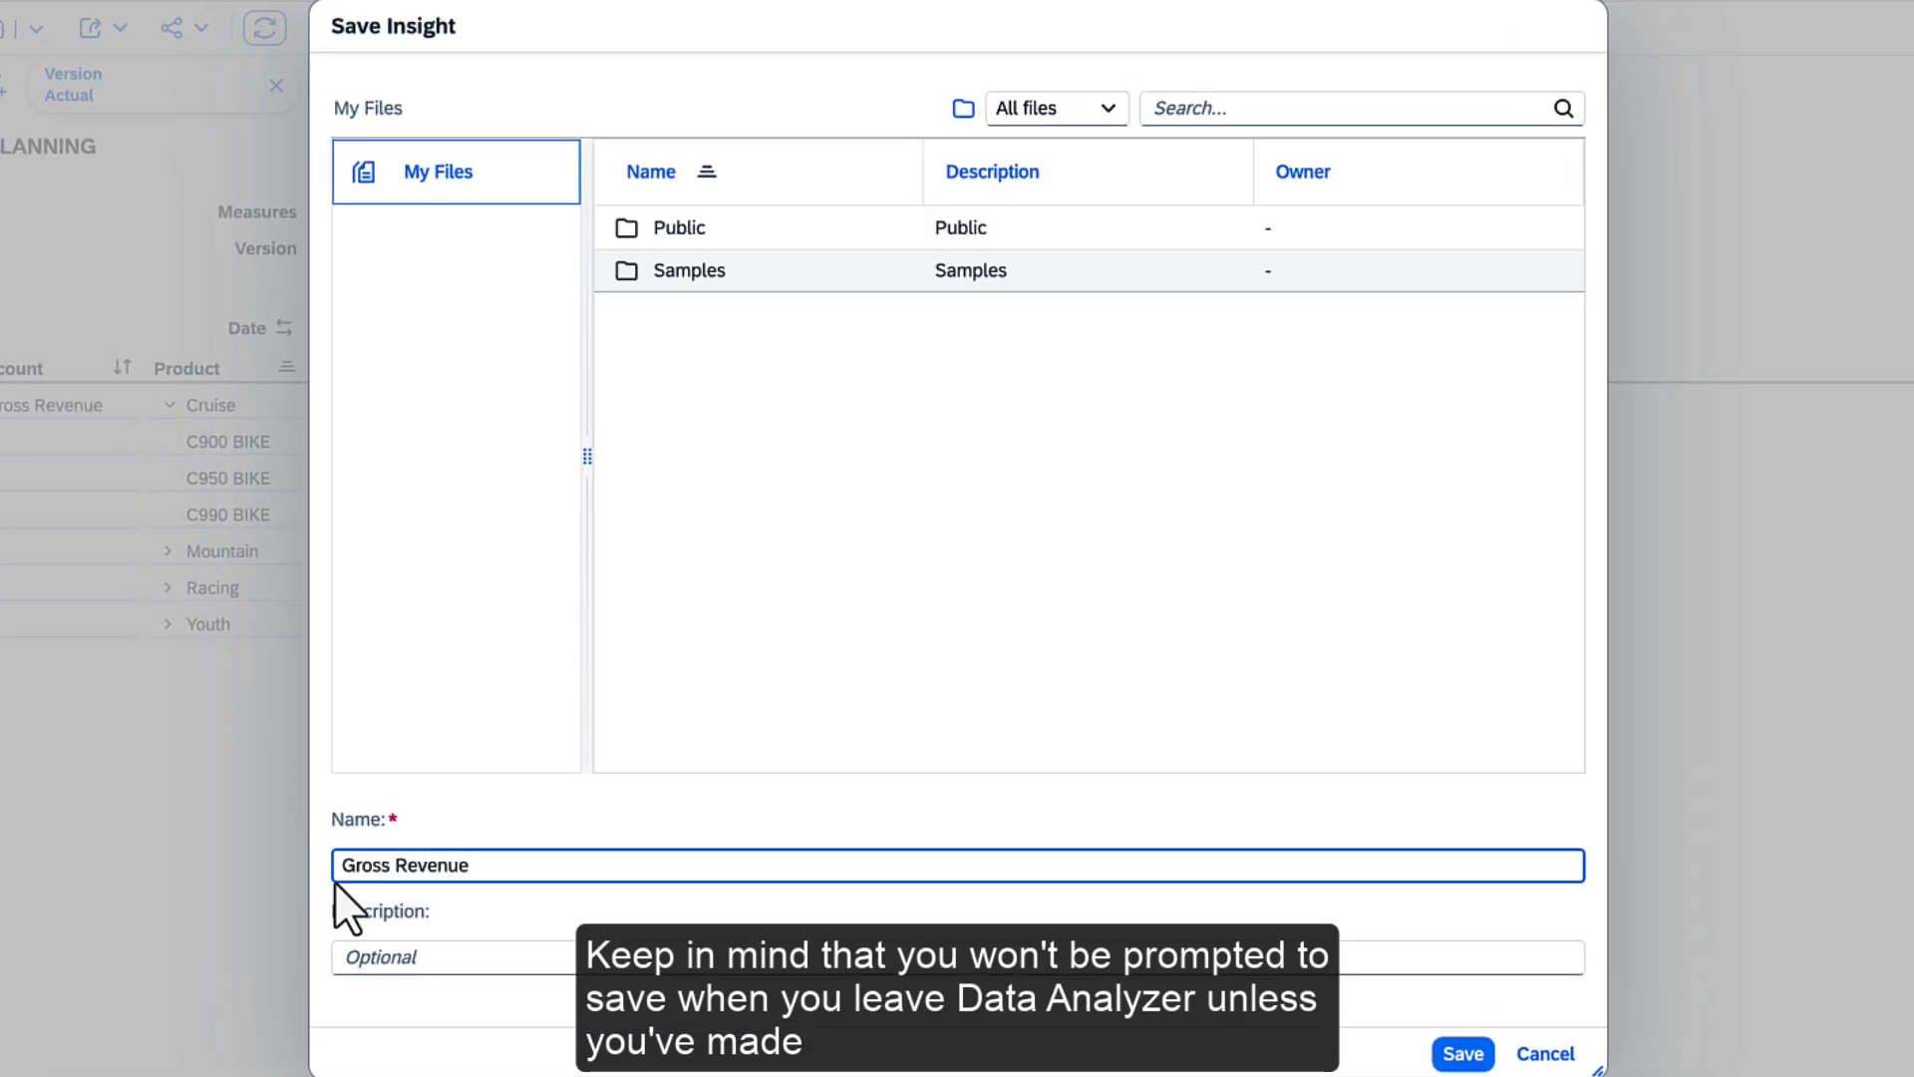
left_click(1458, 1057)
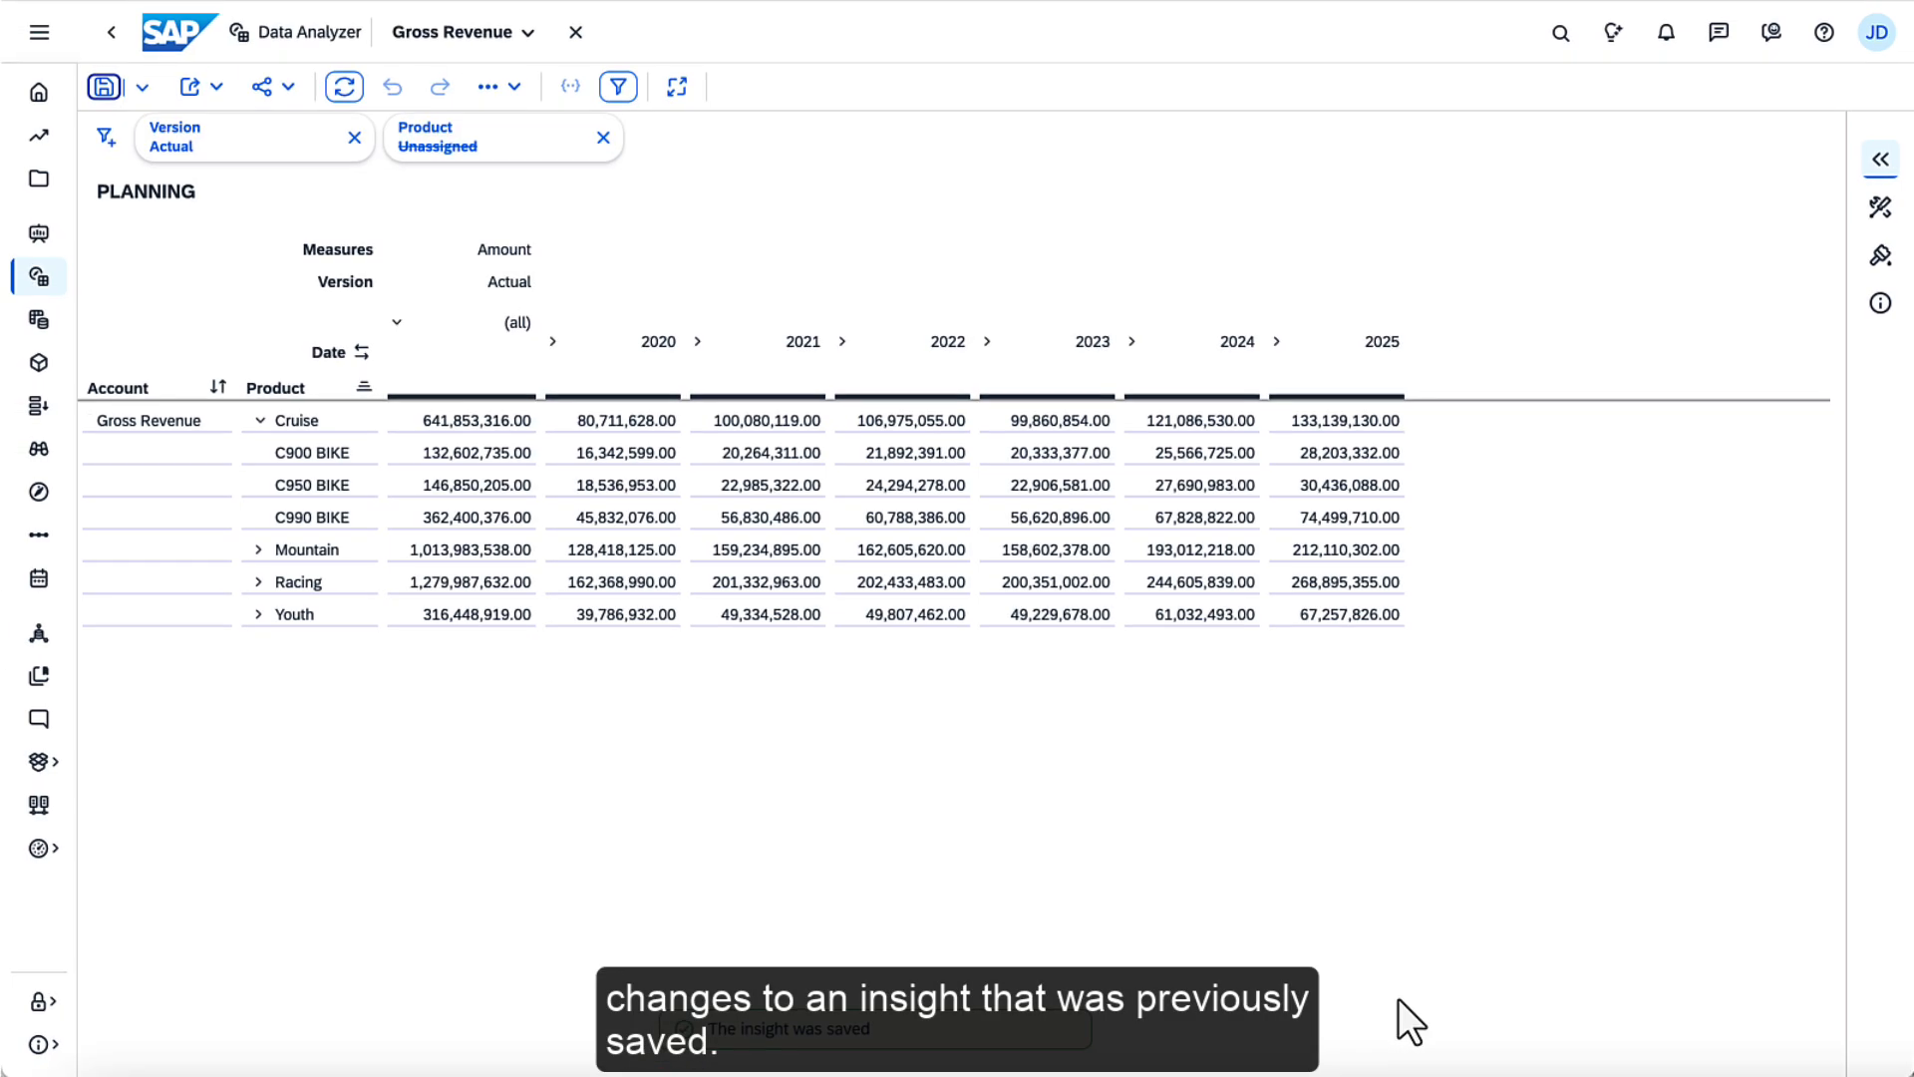
Examine the export formats available for the Gross Revenue table
left_click(188, 86)
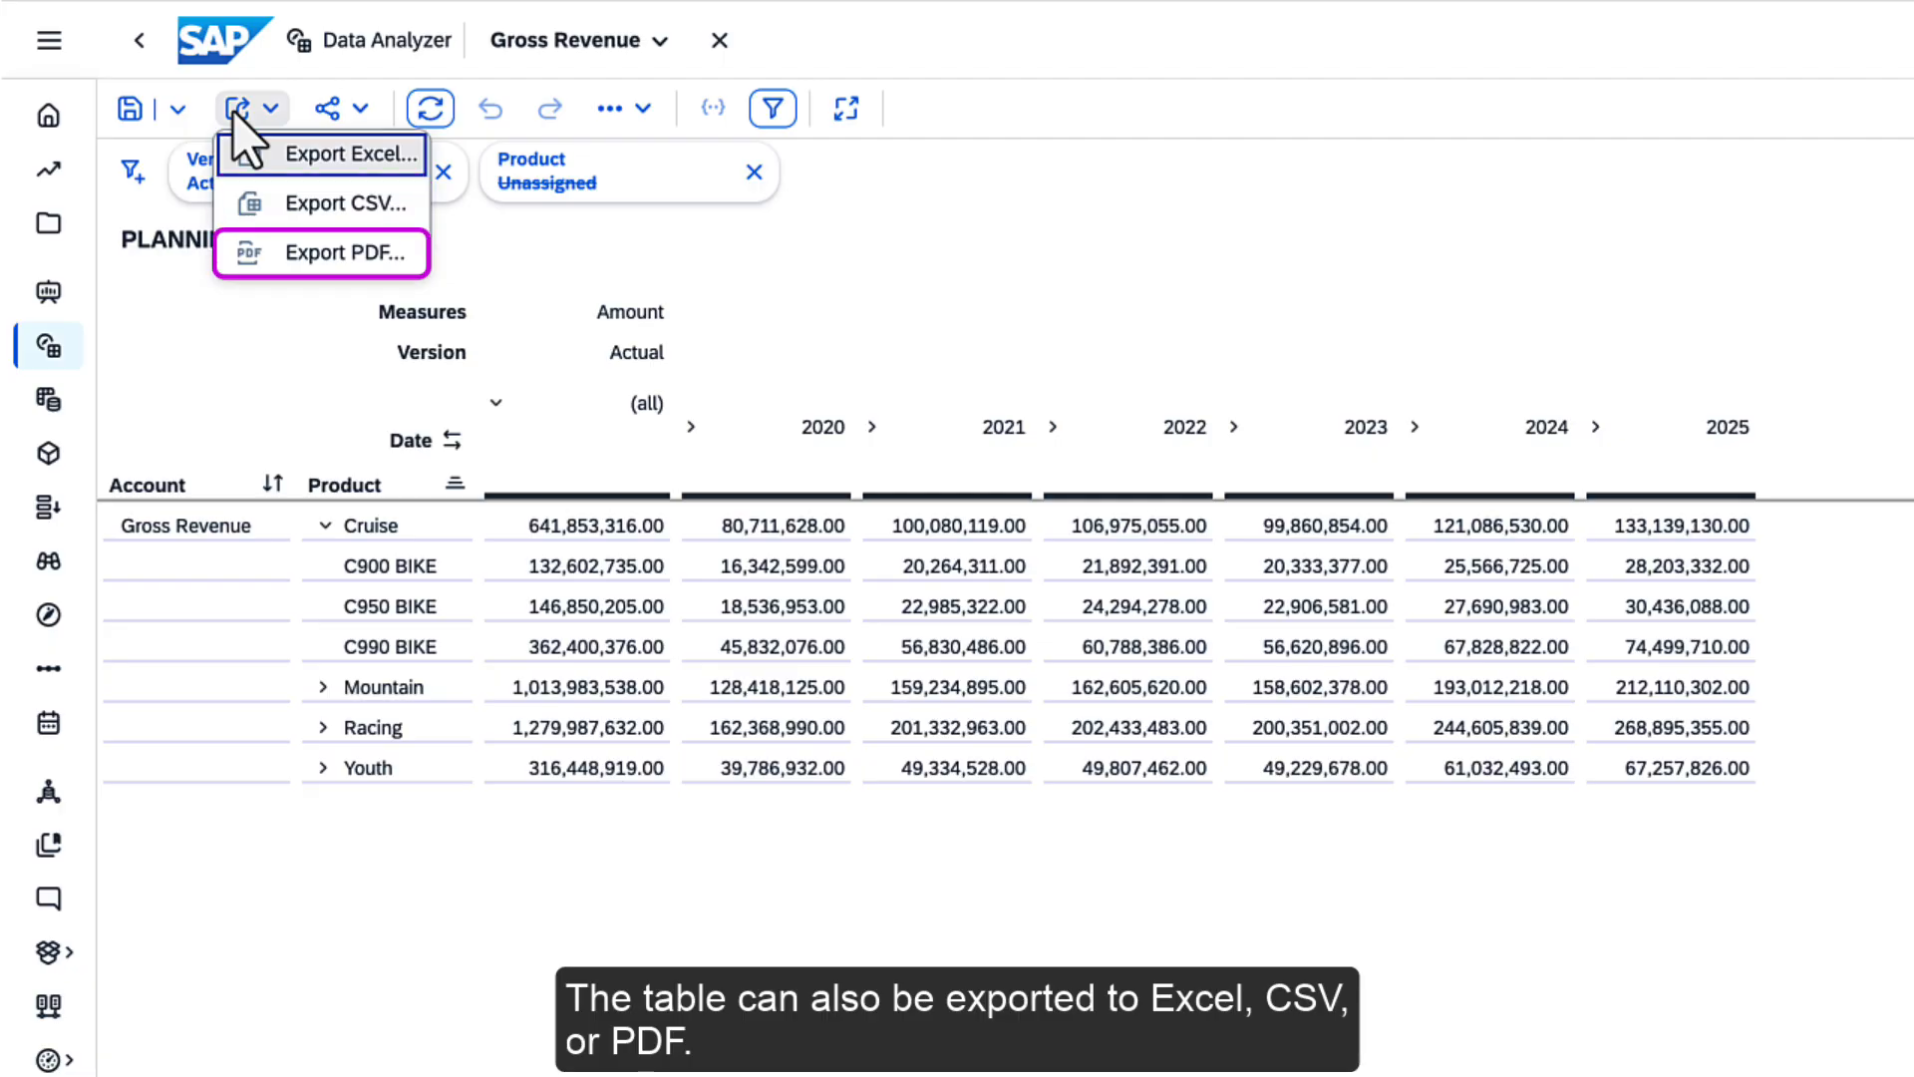
left_click(234, 110)
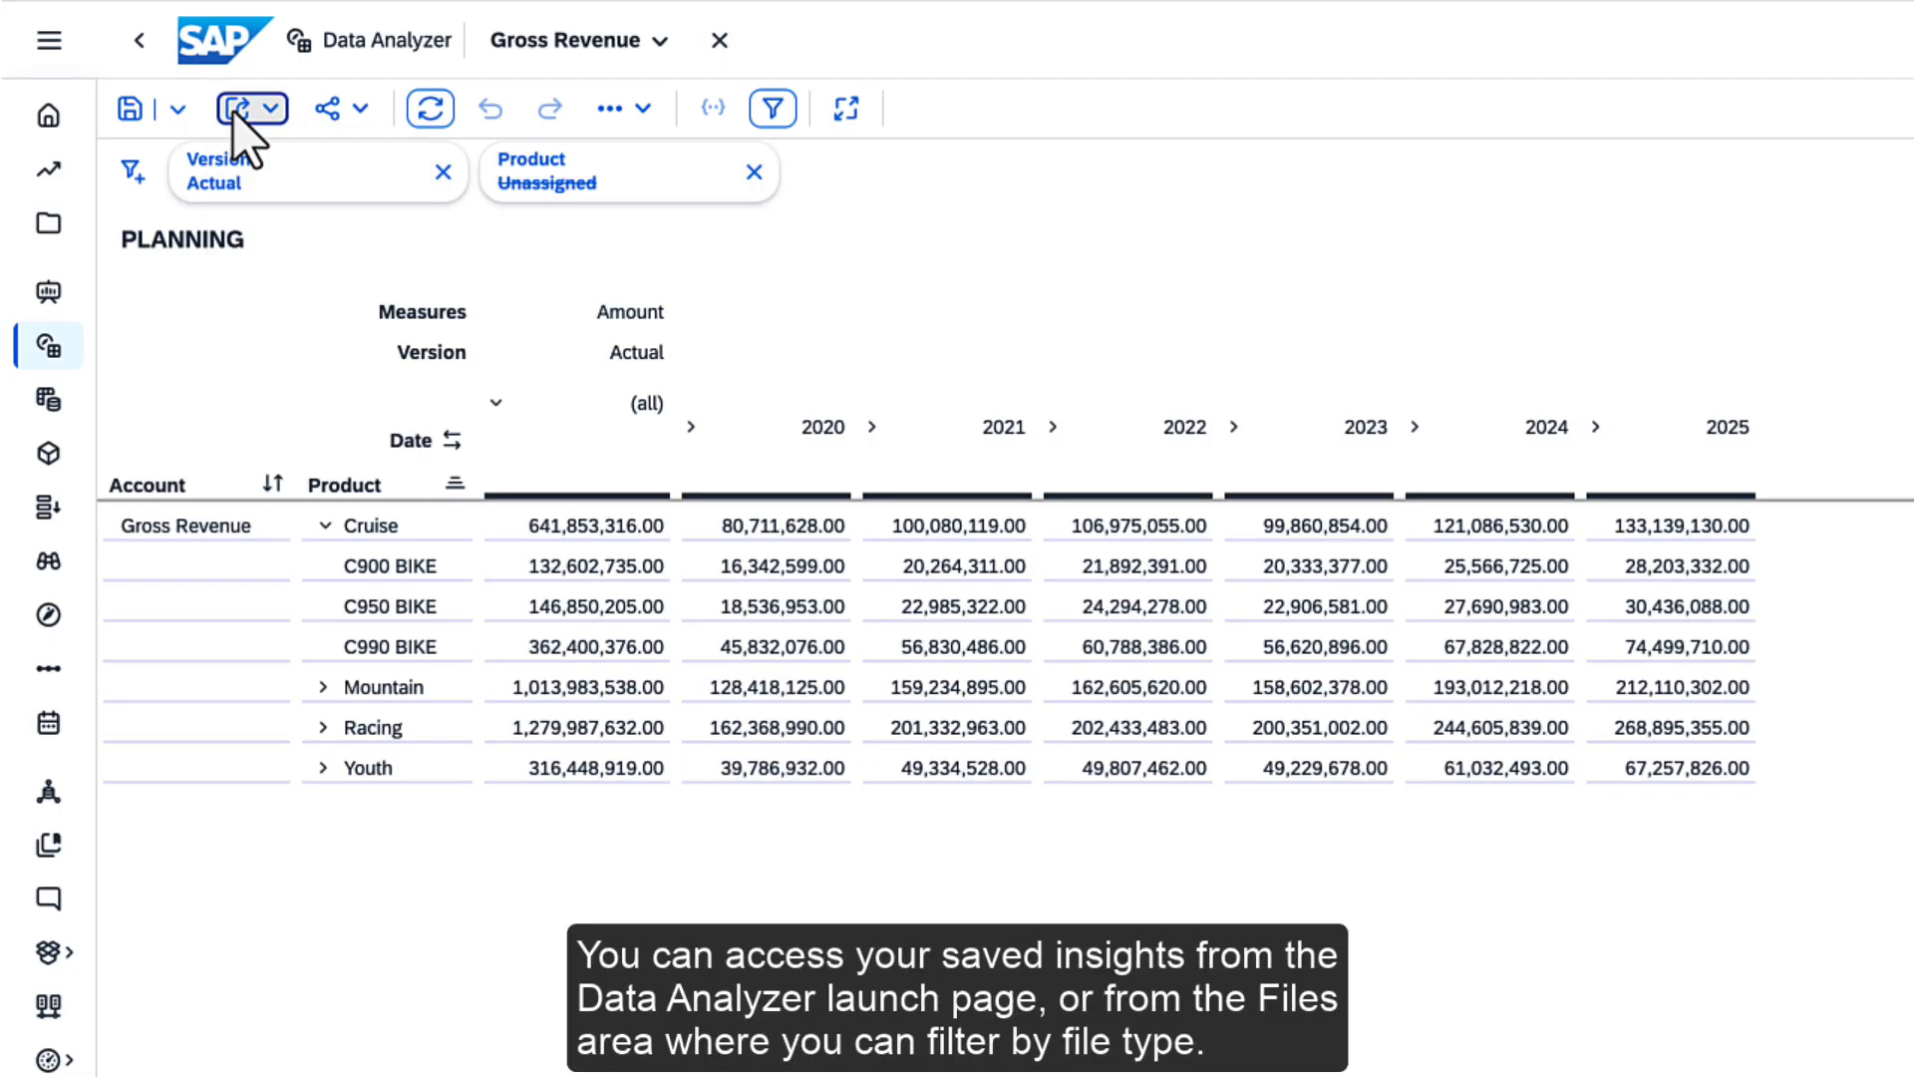
View the Data Analyzer launch page's recent files, open My Files and filter the file list to Insights only
left_click(45, 344)
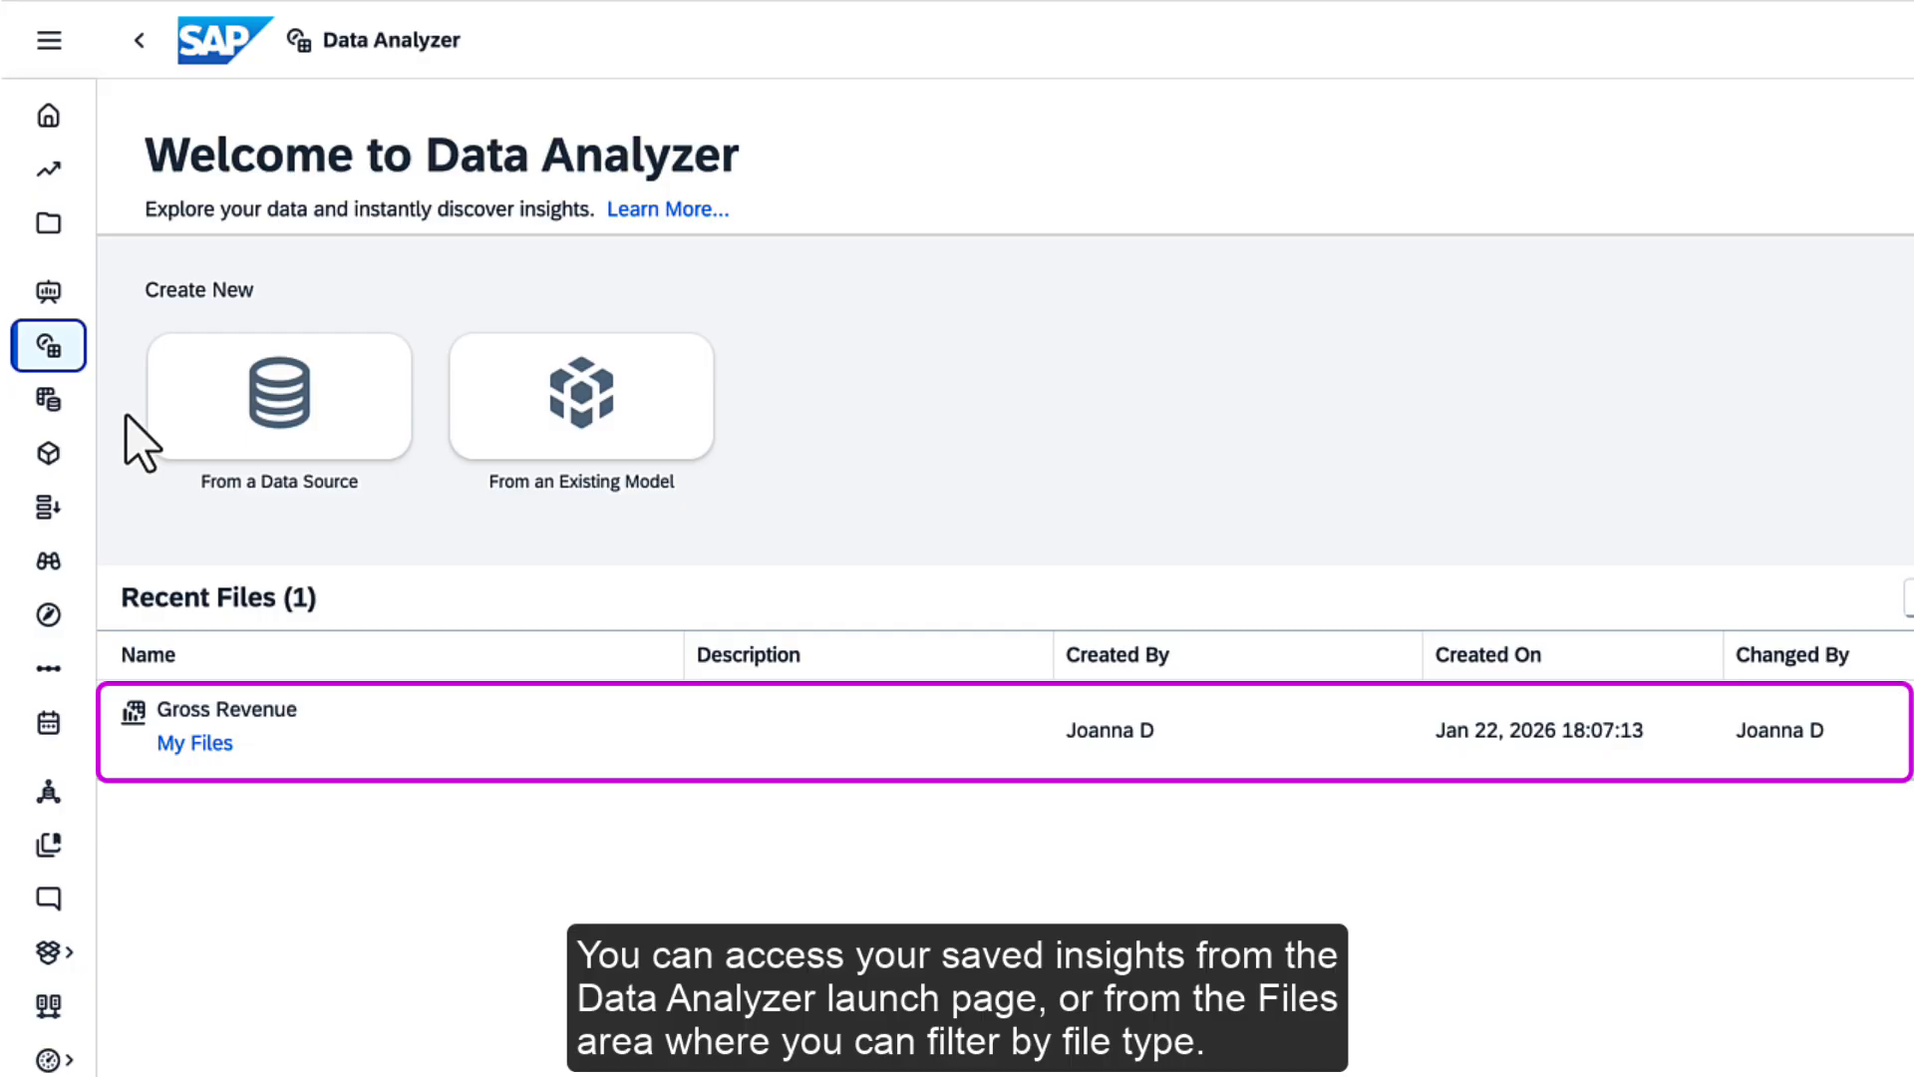
left_click(48, 222)
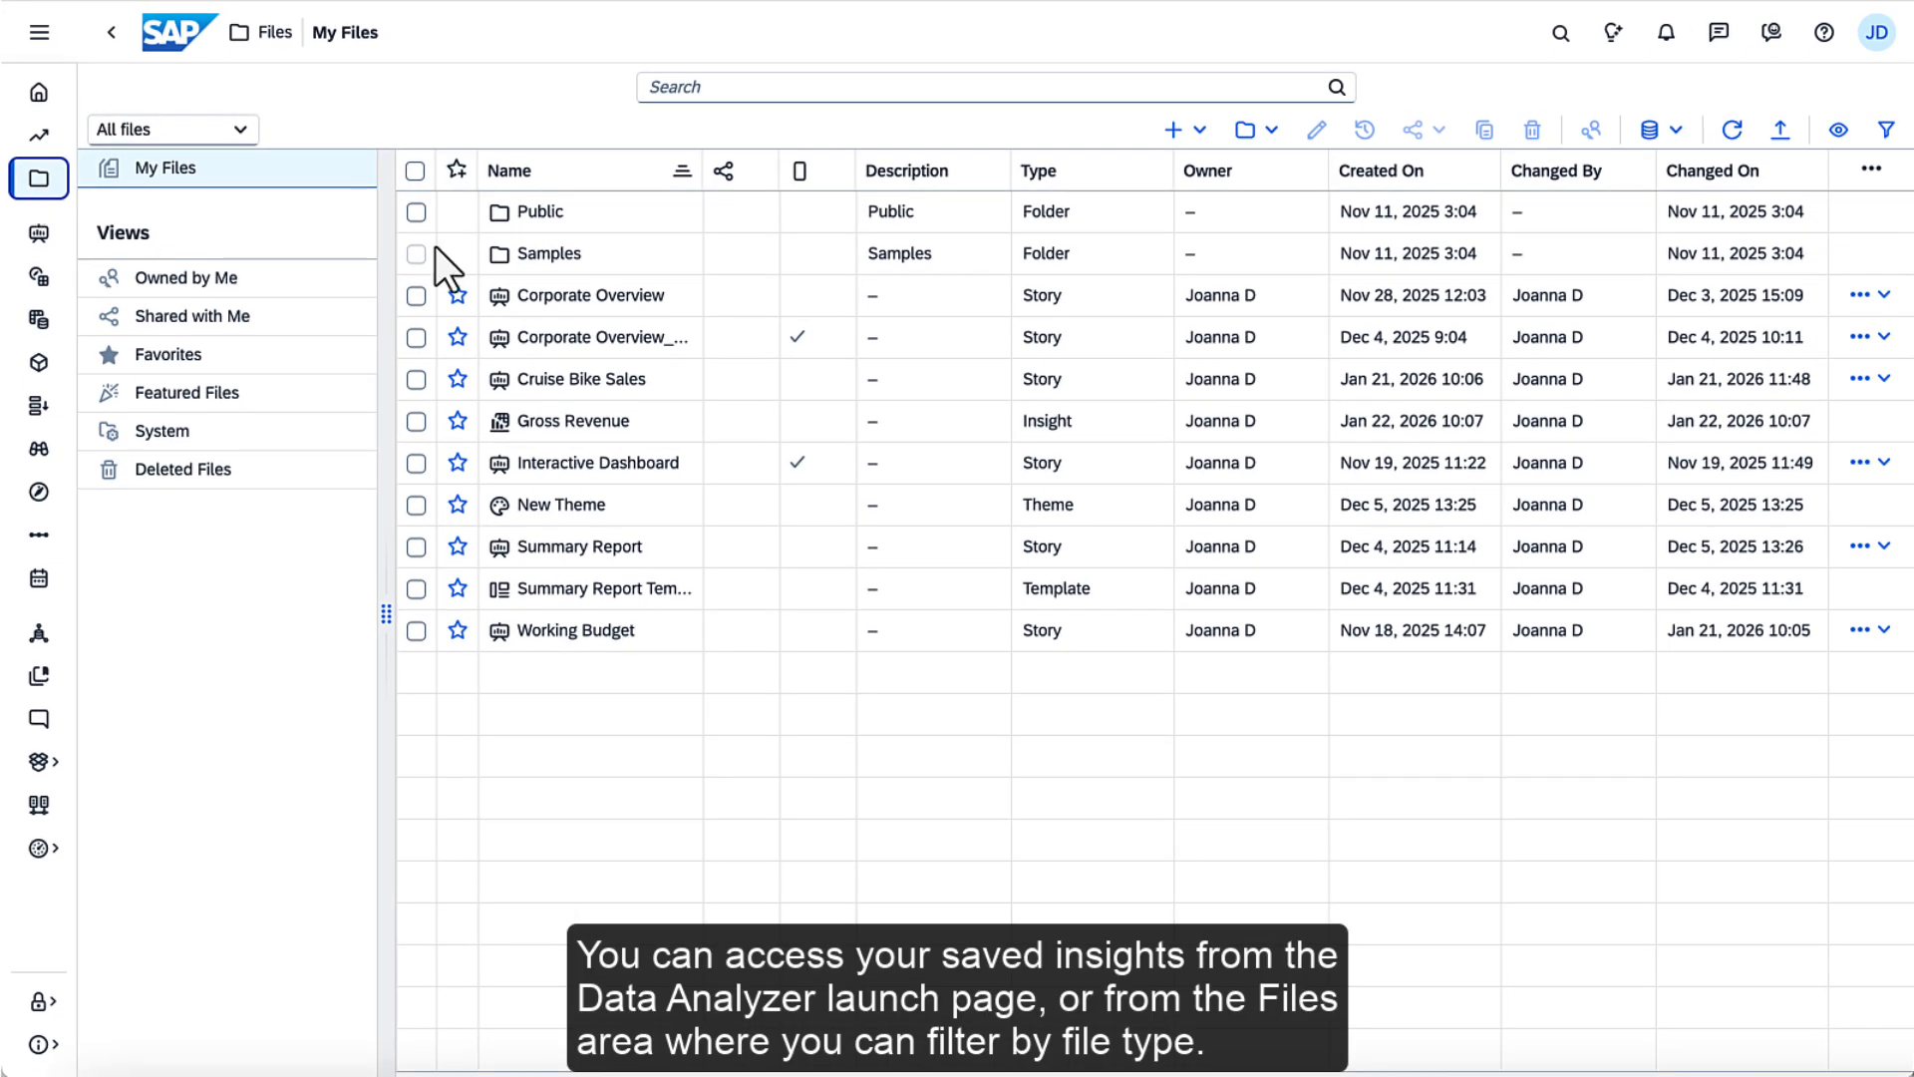
left_click(1886, 129)
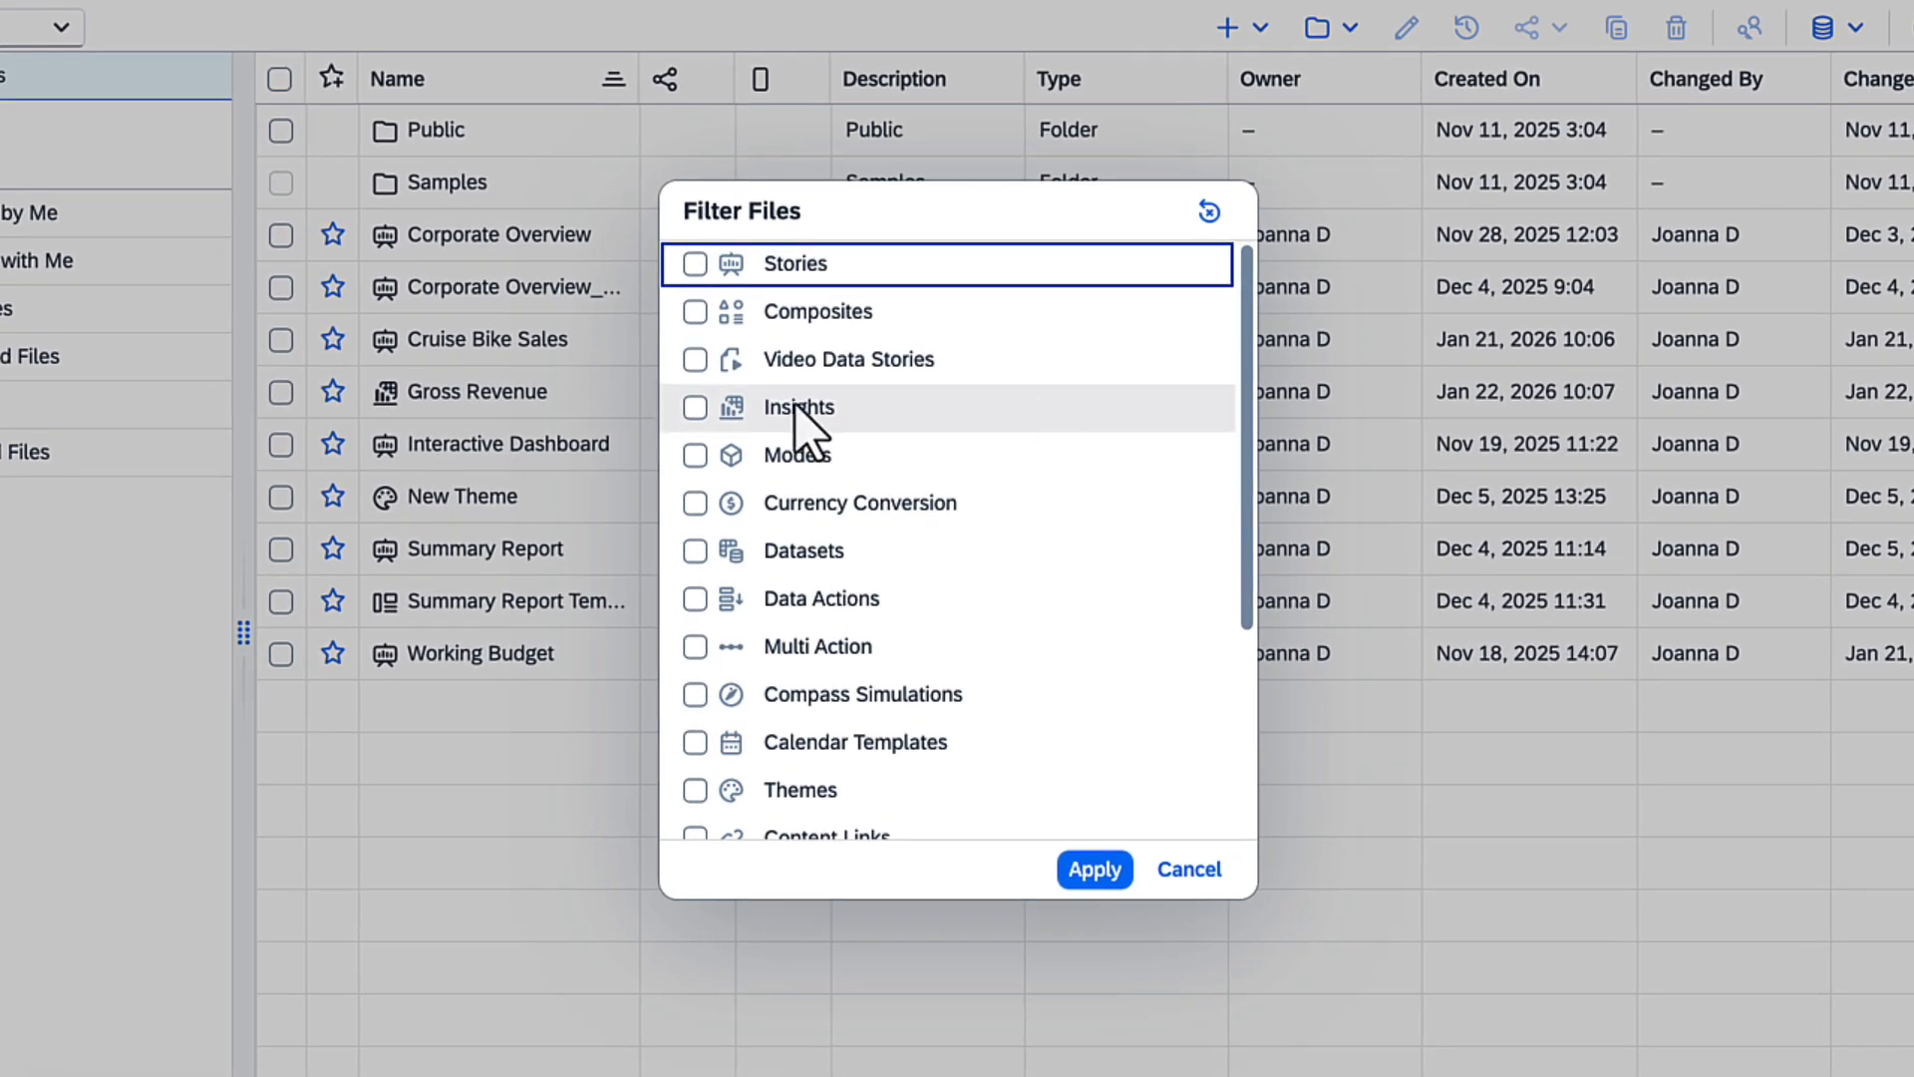
left_click(695, 406)
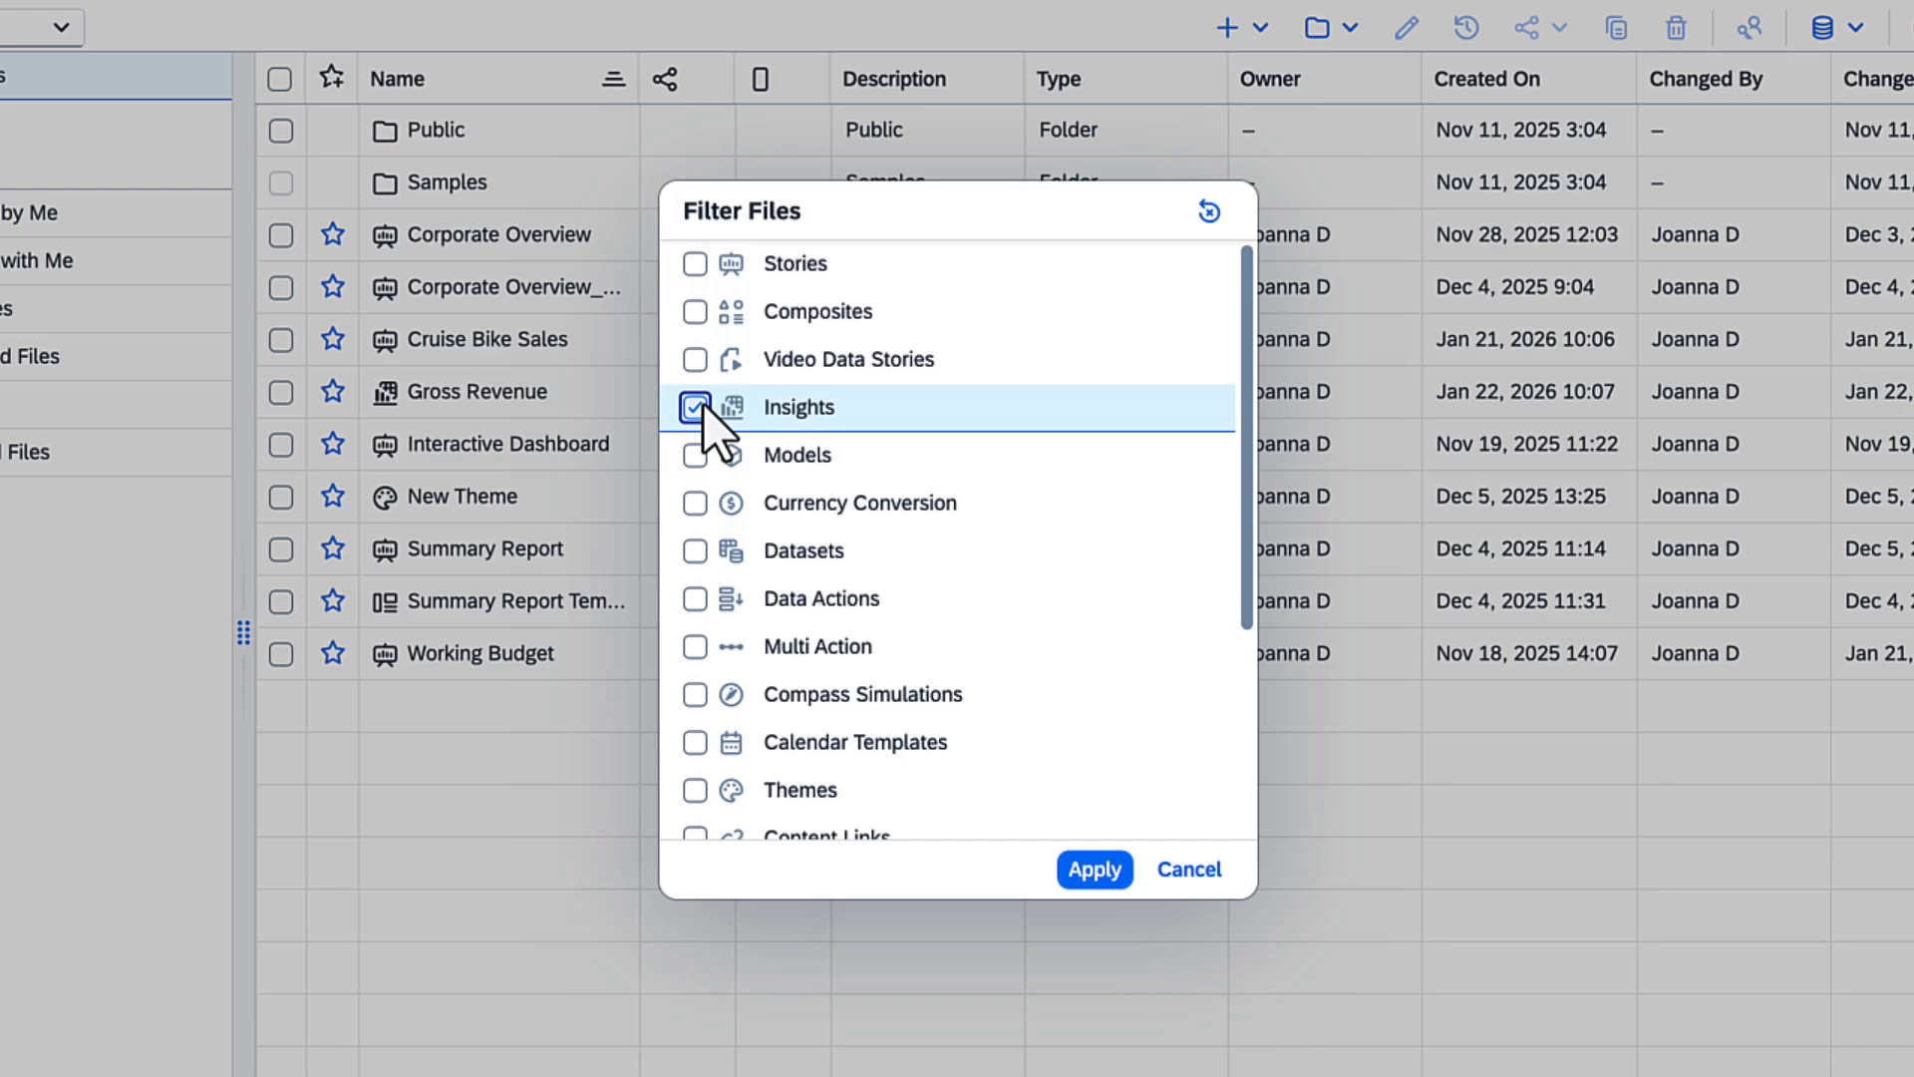
left_click(1095, 869)
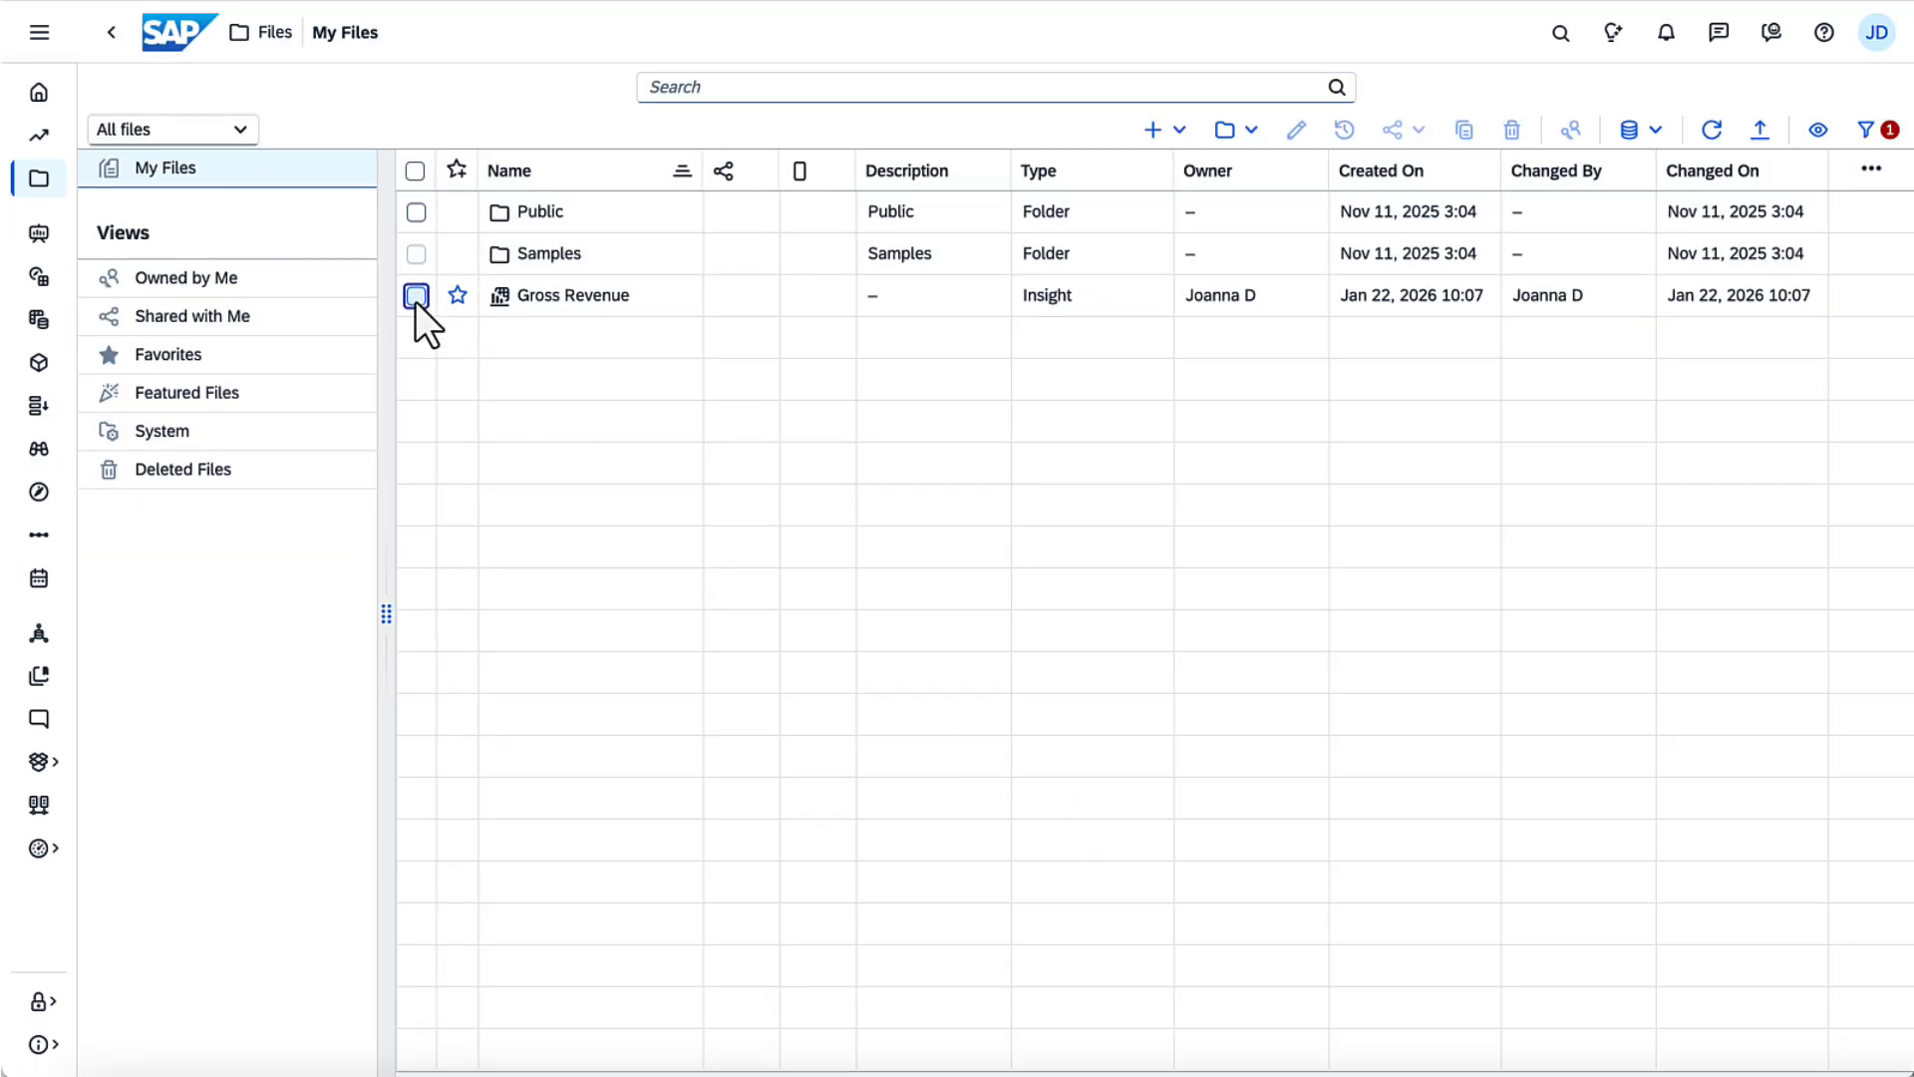
Select the Gross Revenue insight in the file list and open its sharing options
left_click(416, 297)
left_click(1387, 132)
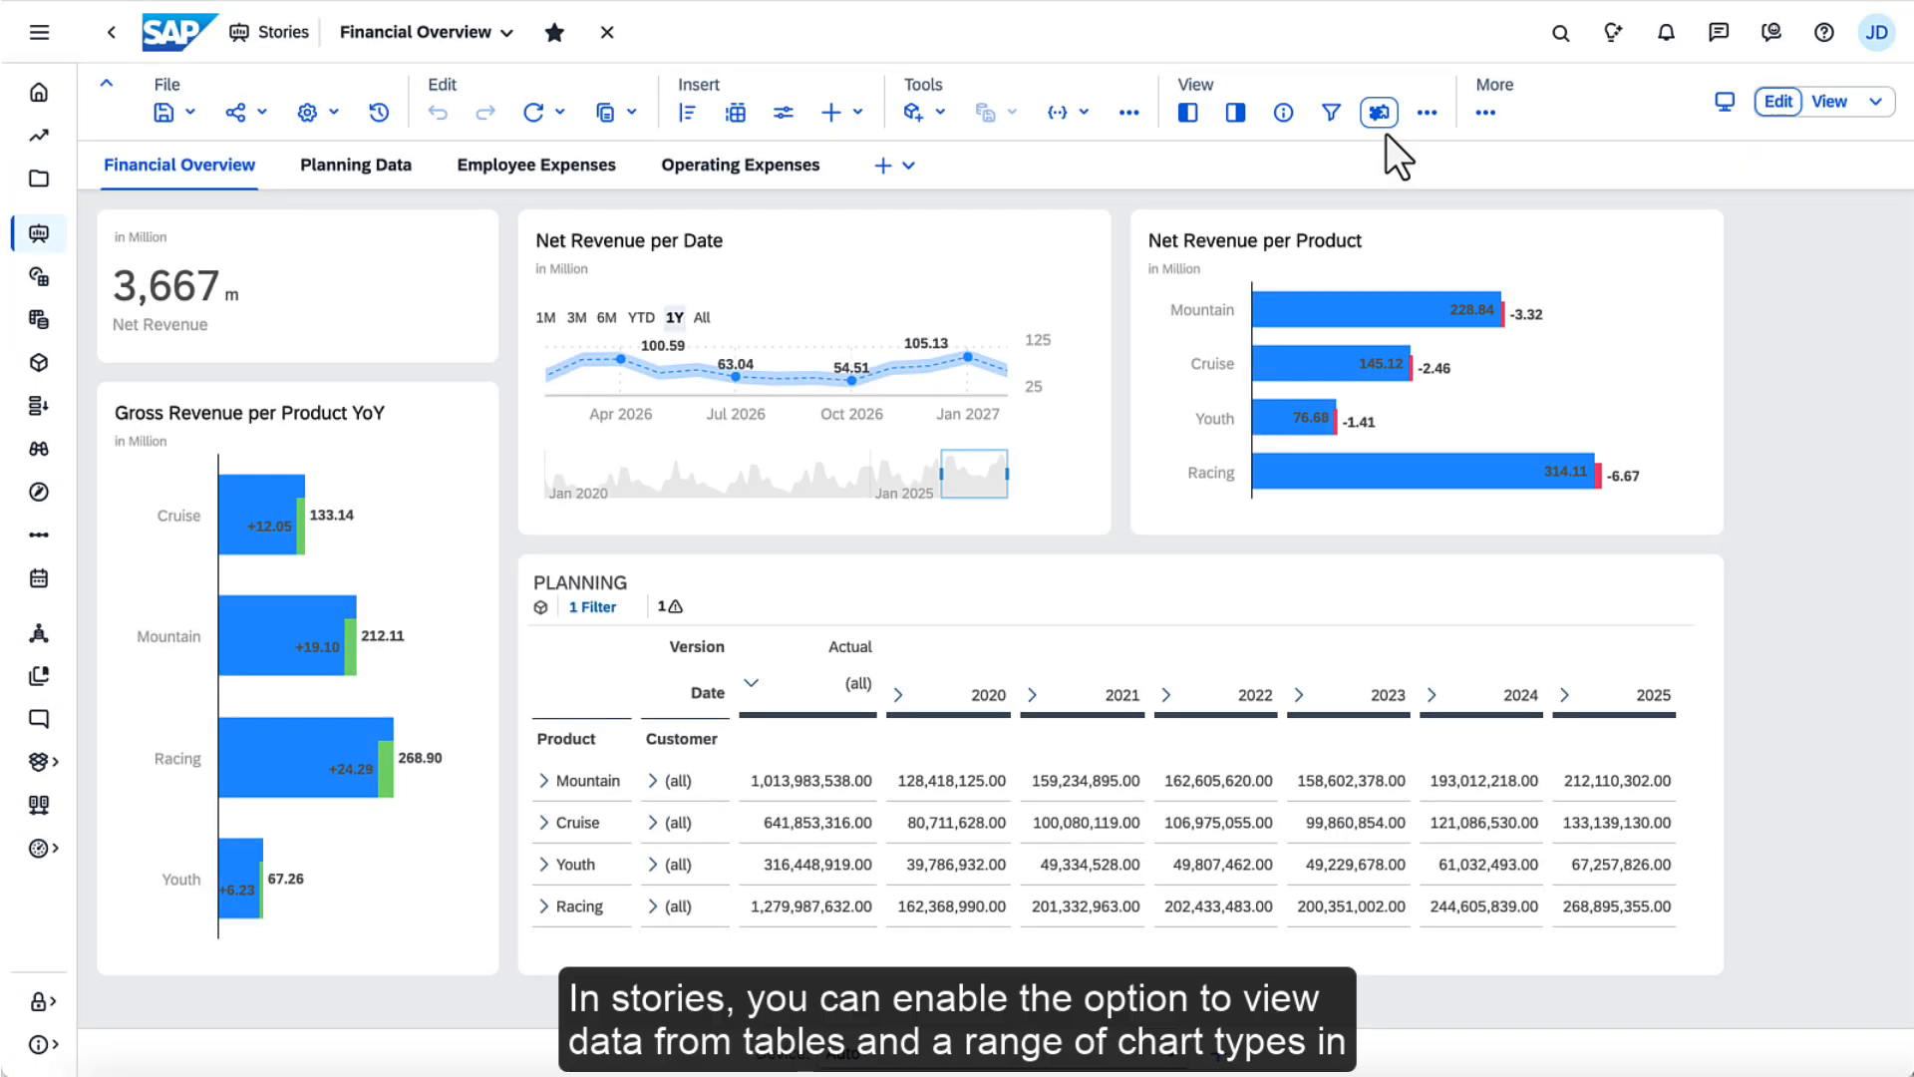
Examine the Enable Data Analyzer view mode setting in the builder for the Gross Revenue per Product YoY chart
left_click(482, 483)
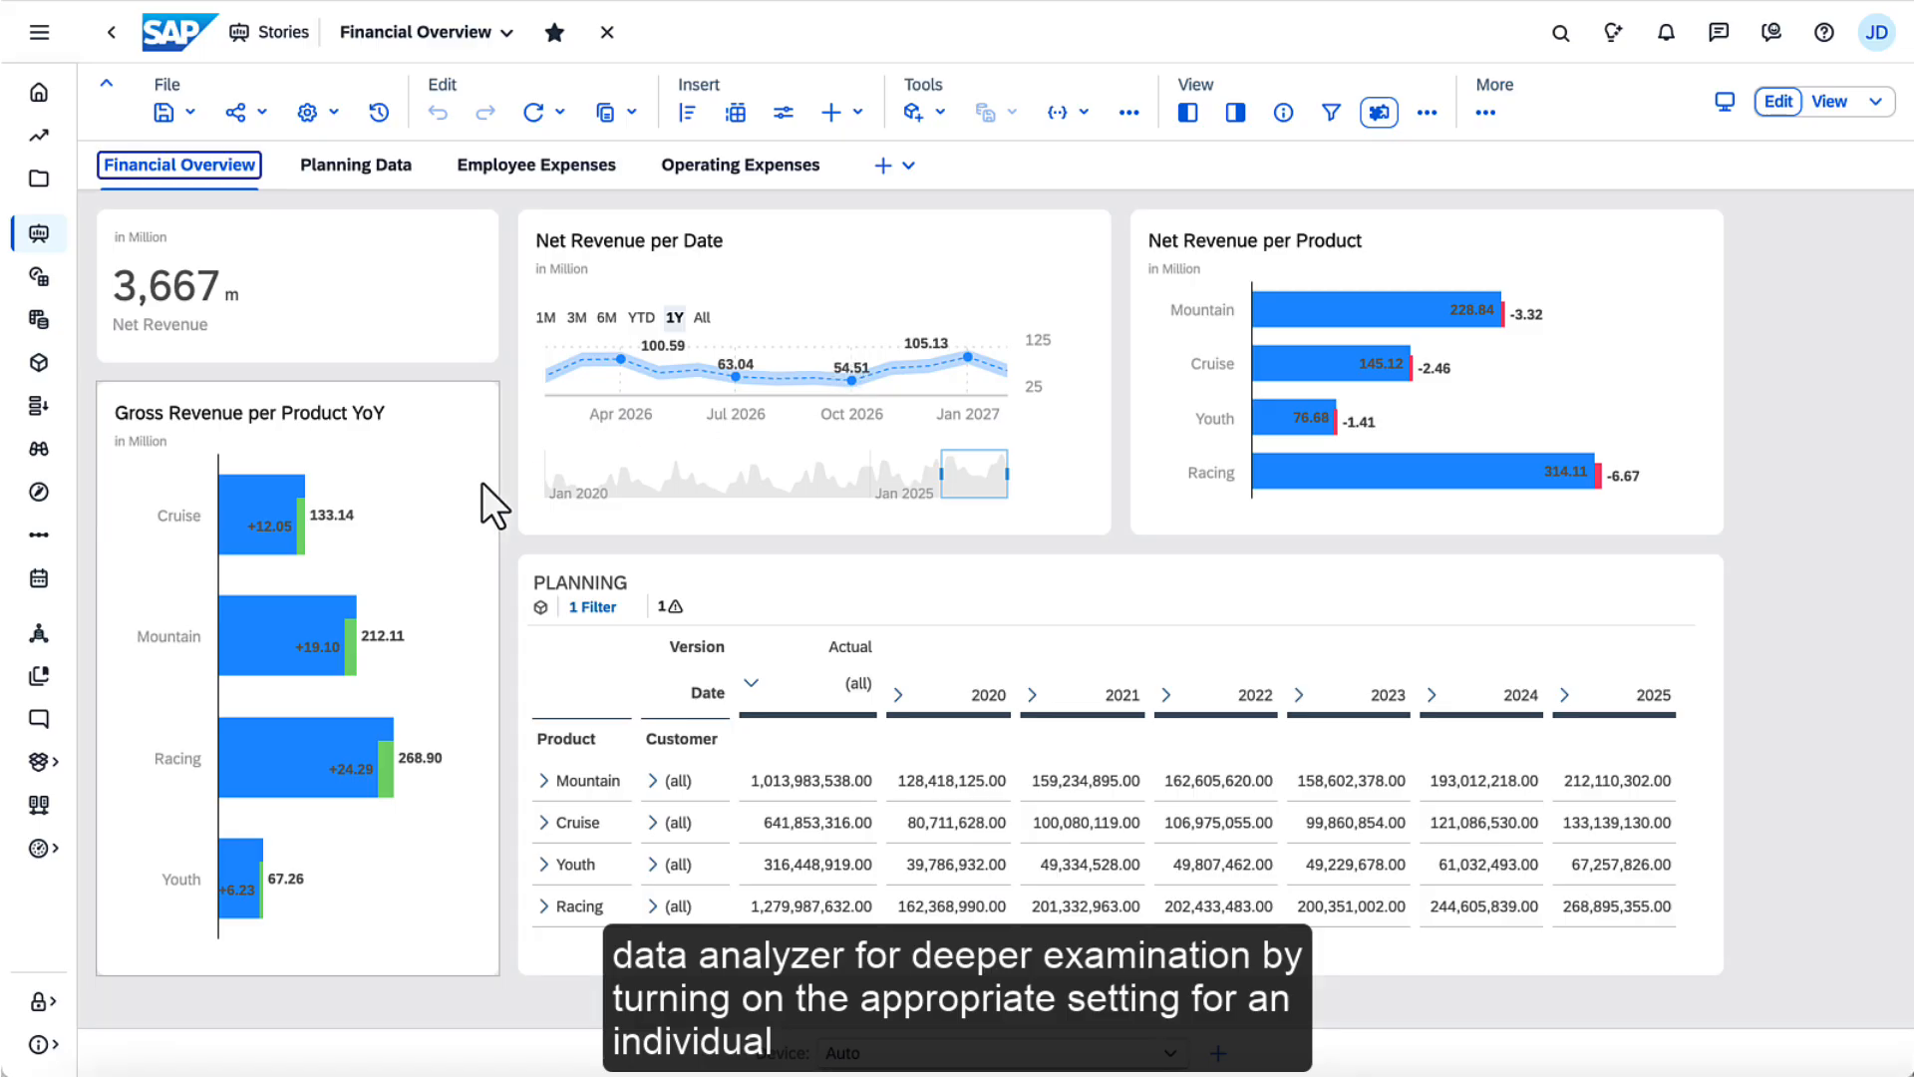
left_click(1235, 115)
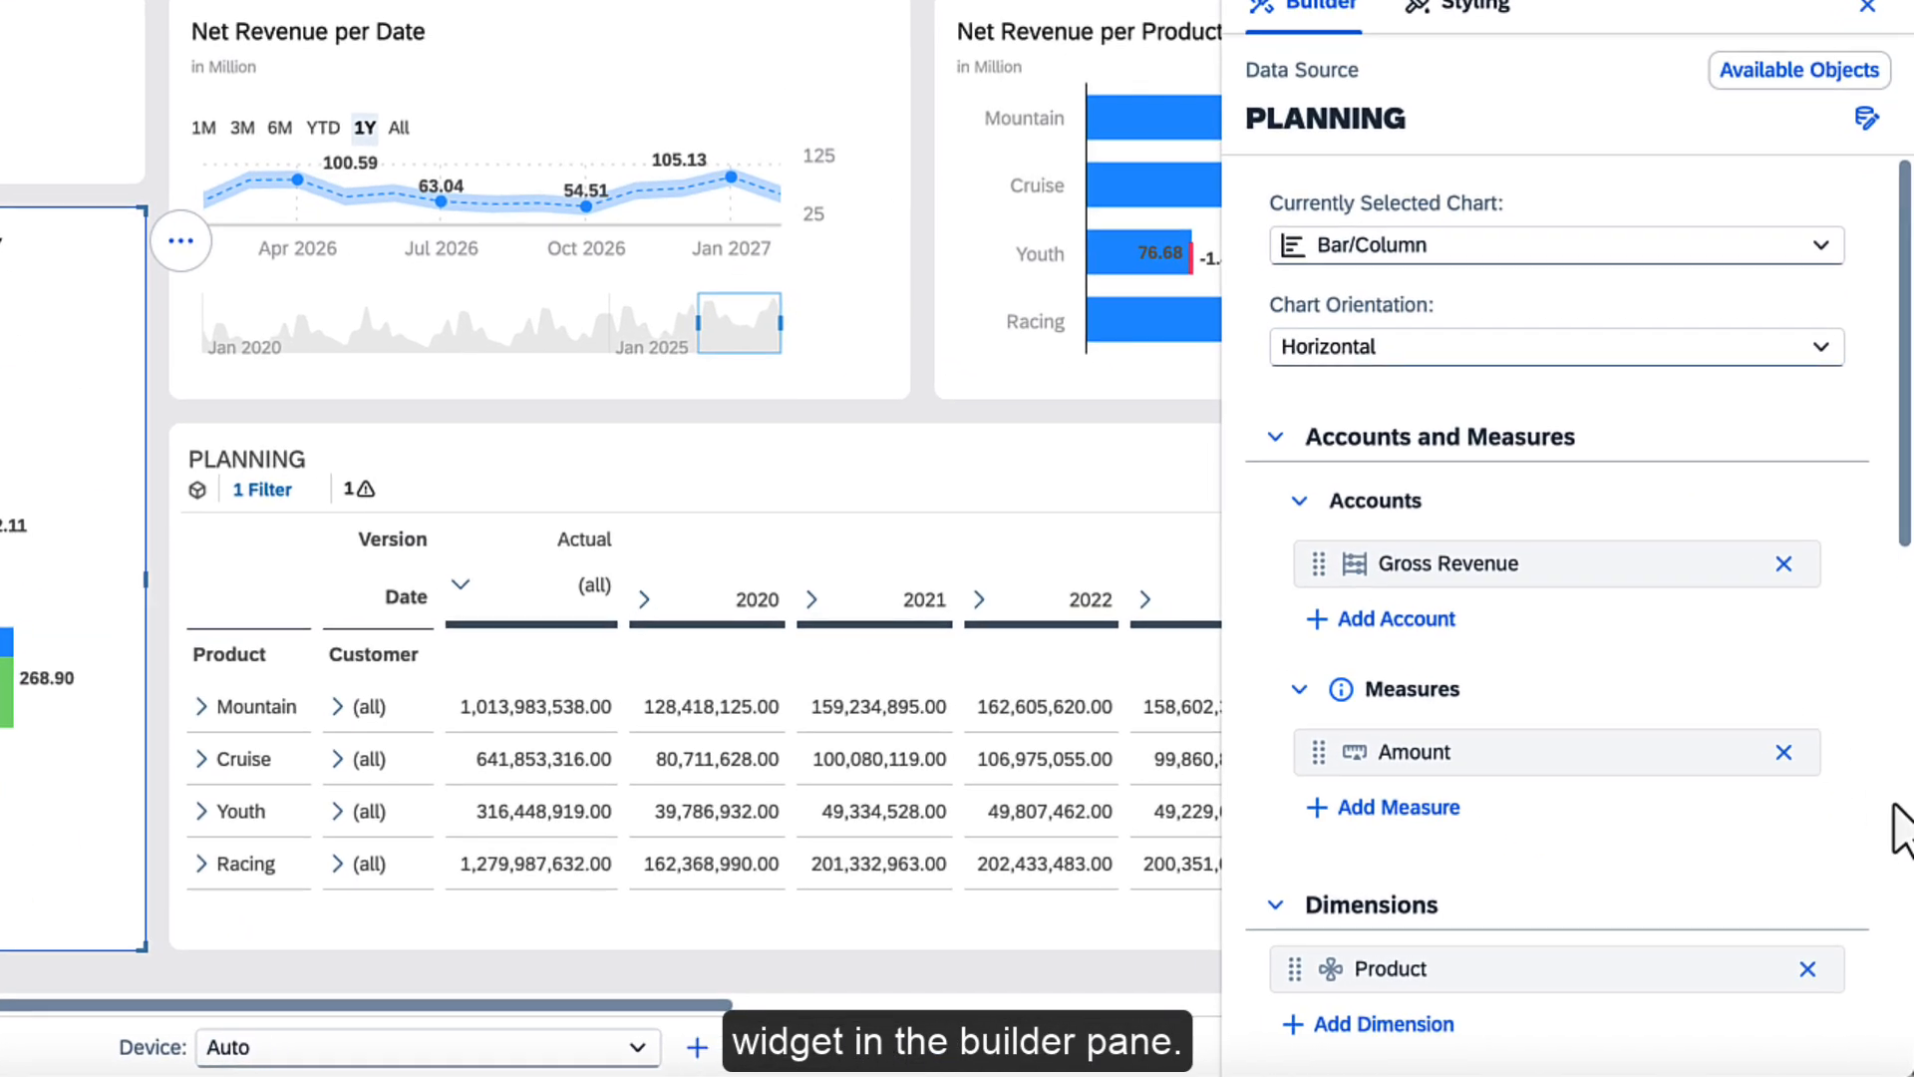
scroll(1615, 648, "down", 10)
left_click(1384, 1034)
scroll(1281, 1044, "down", 8)
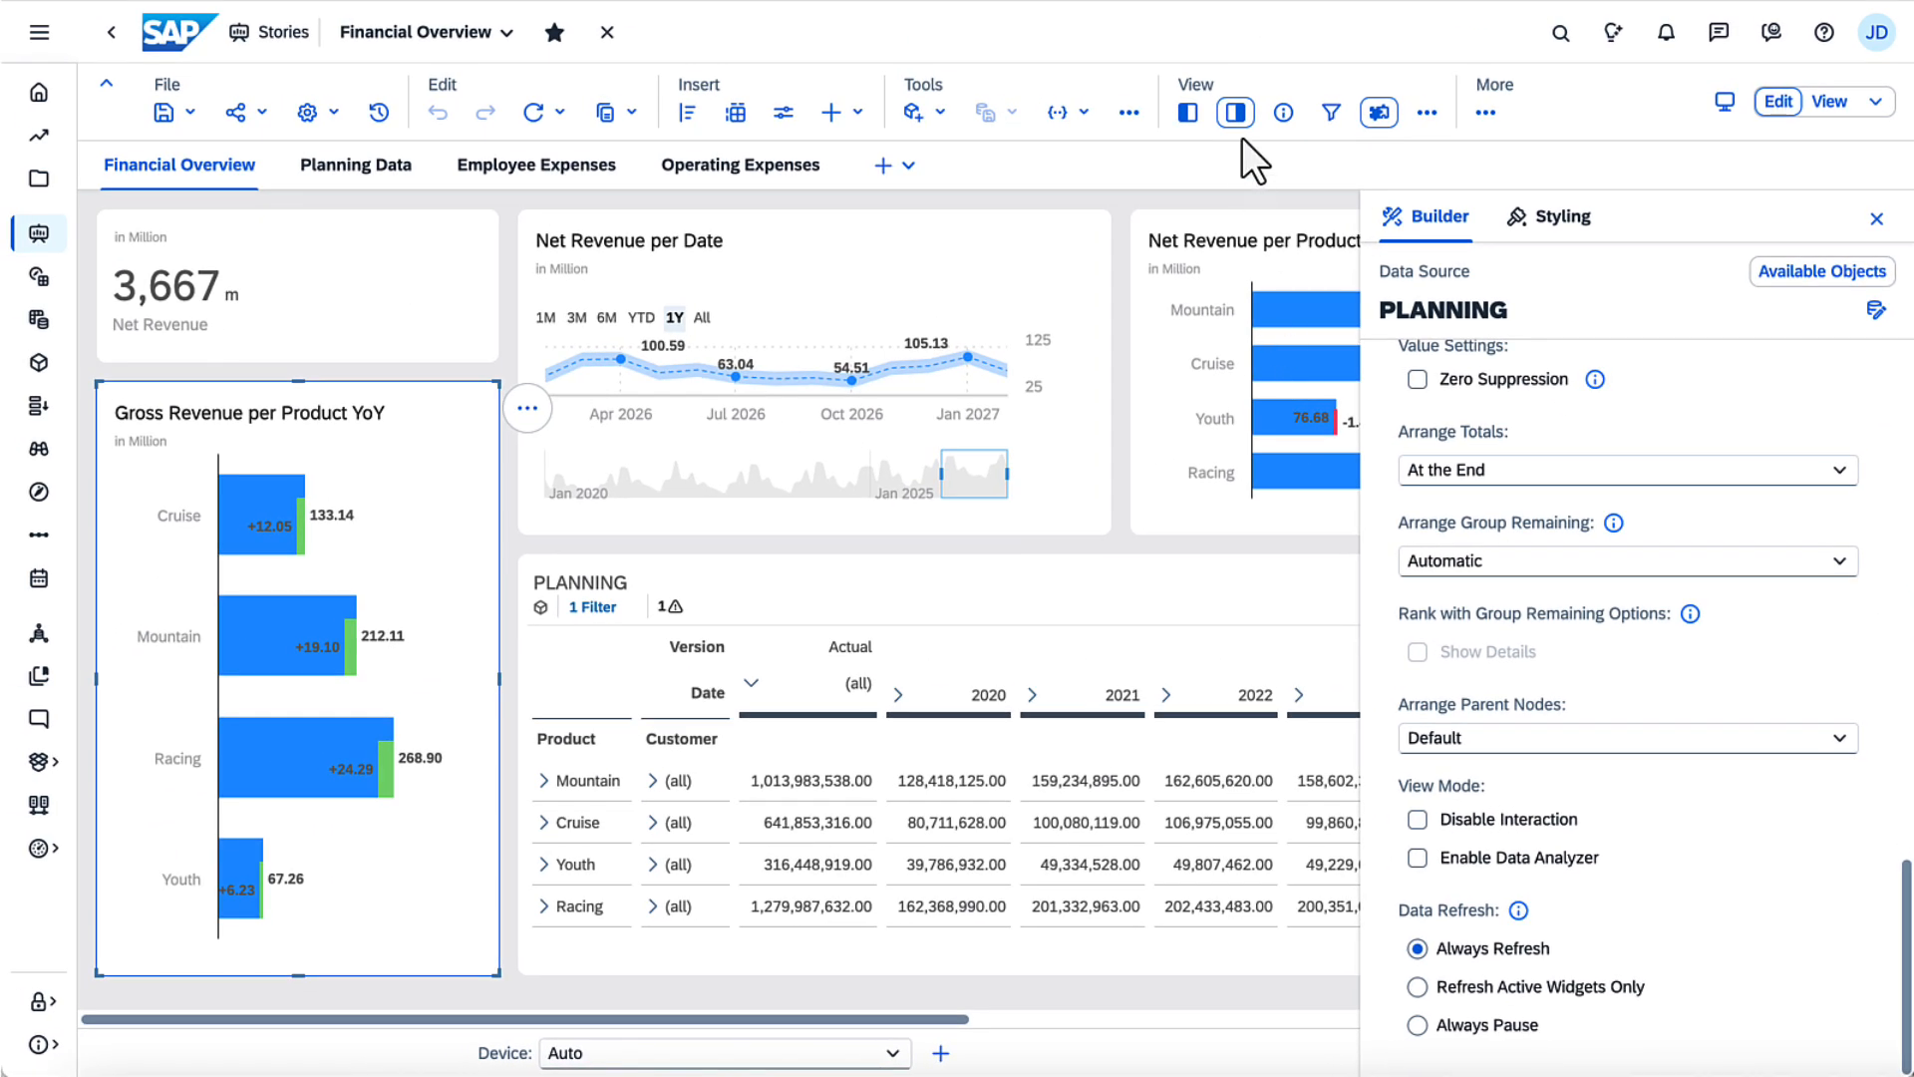
left_click(1236, 111)
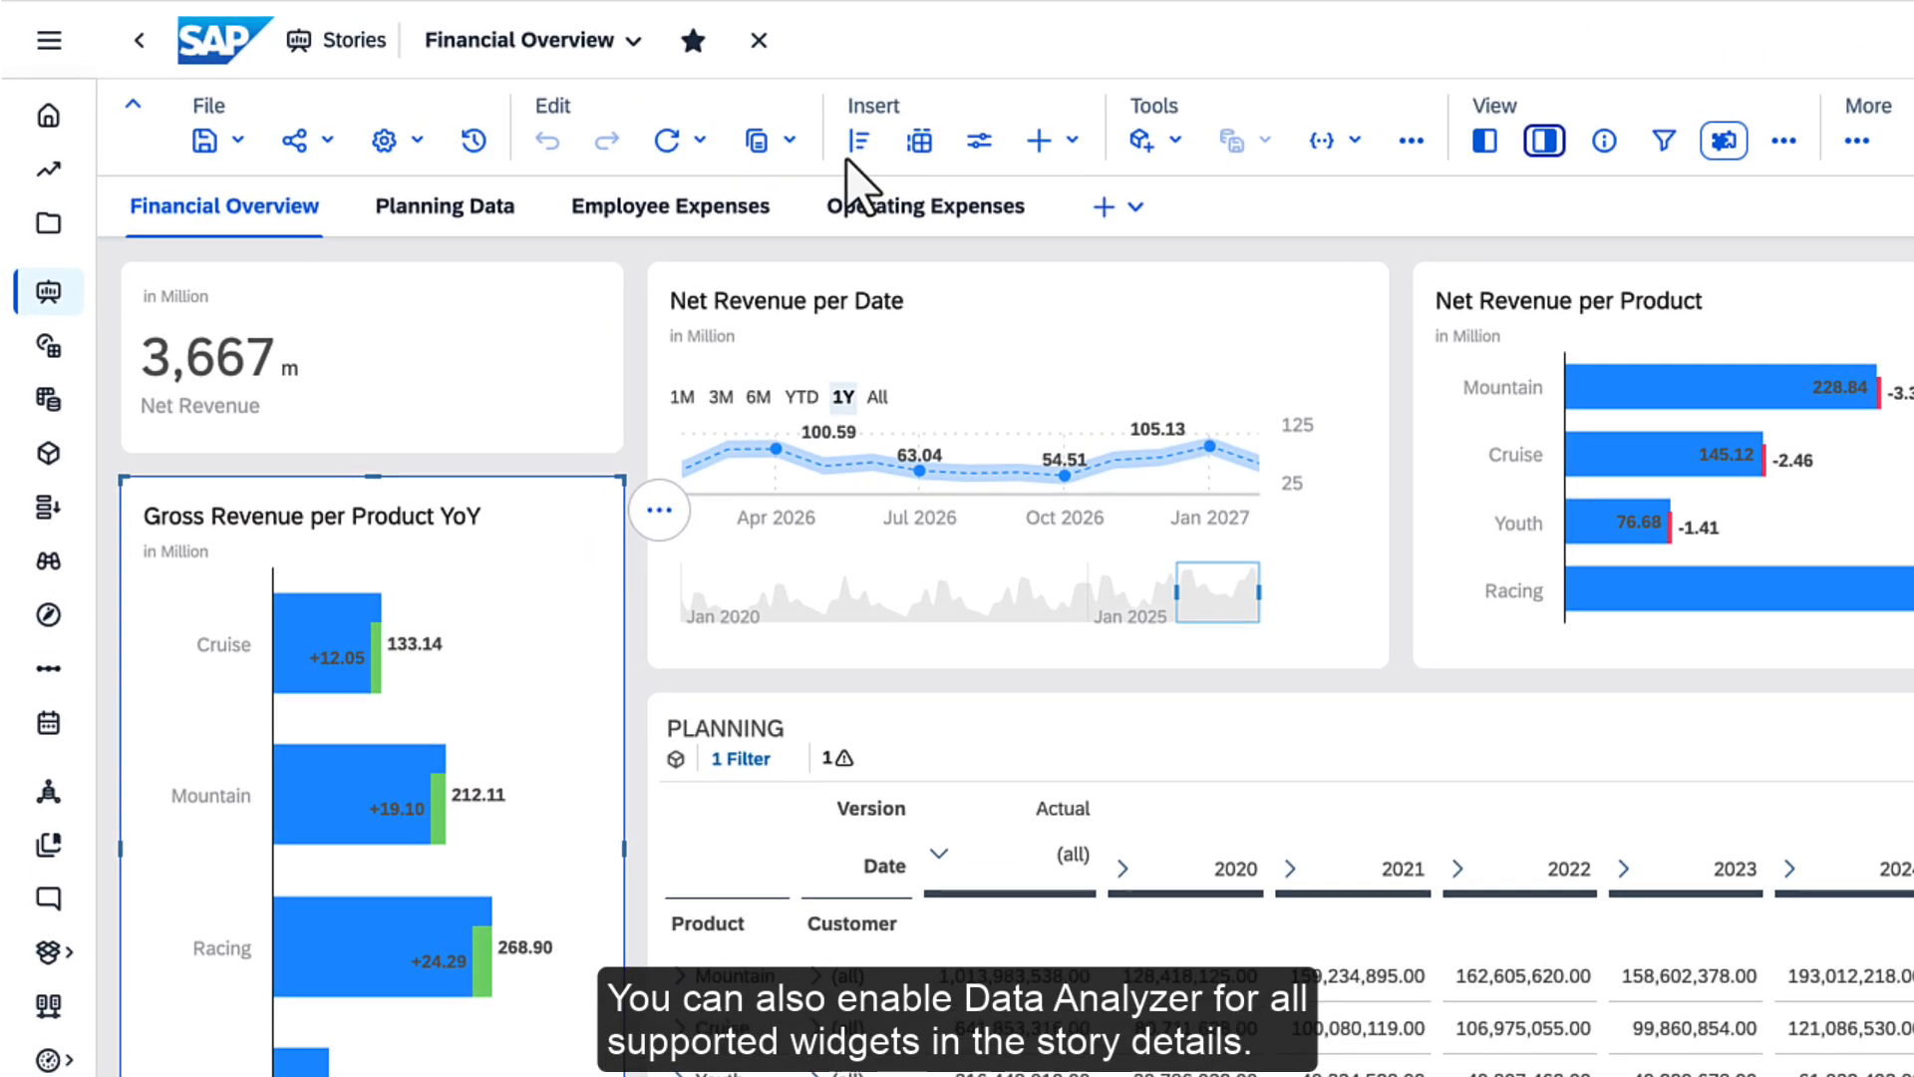
Enable Data Analyzer for all supported widgets in the Financial Overview story details and save the details
left_click(337, 116)
left_click(425, 183)
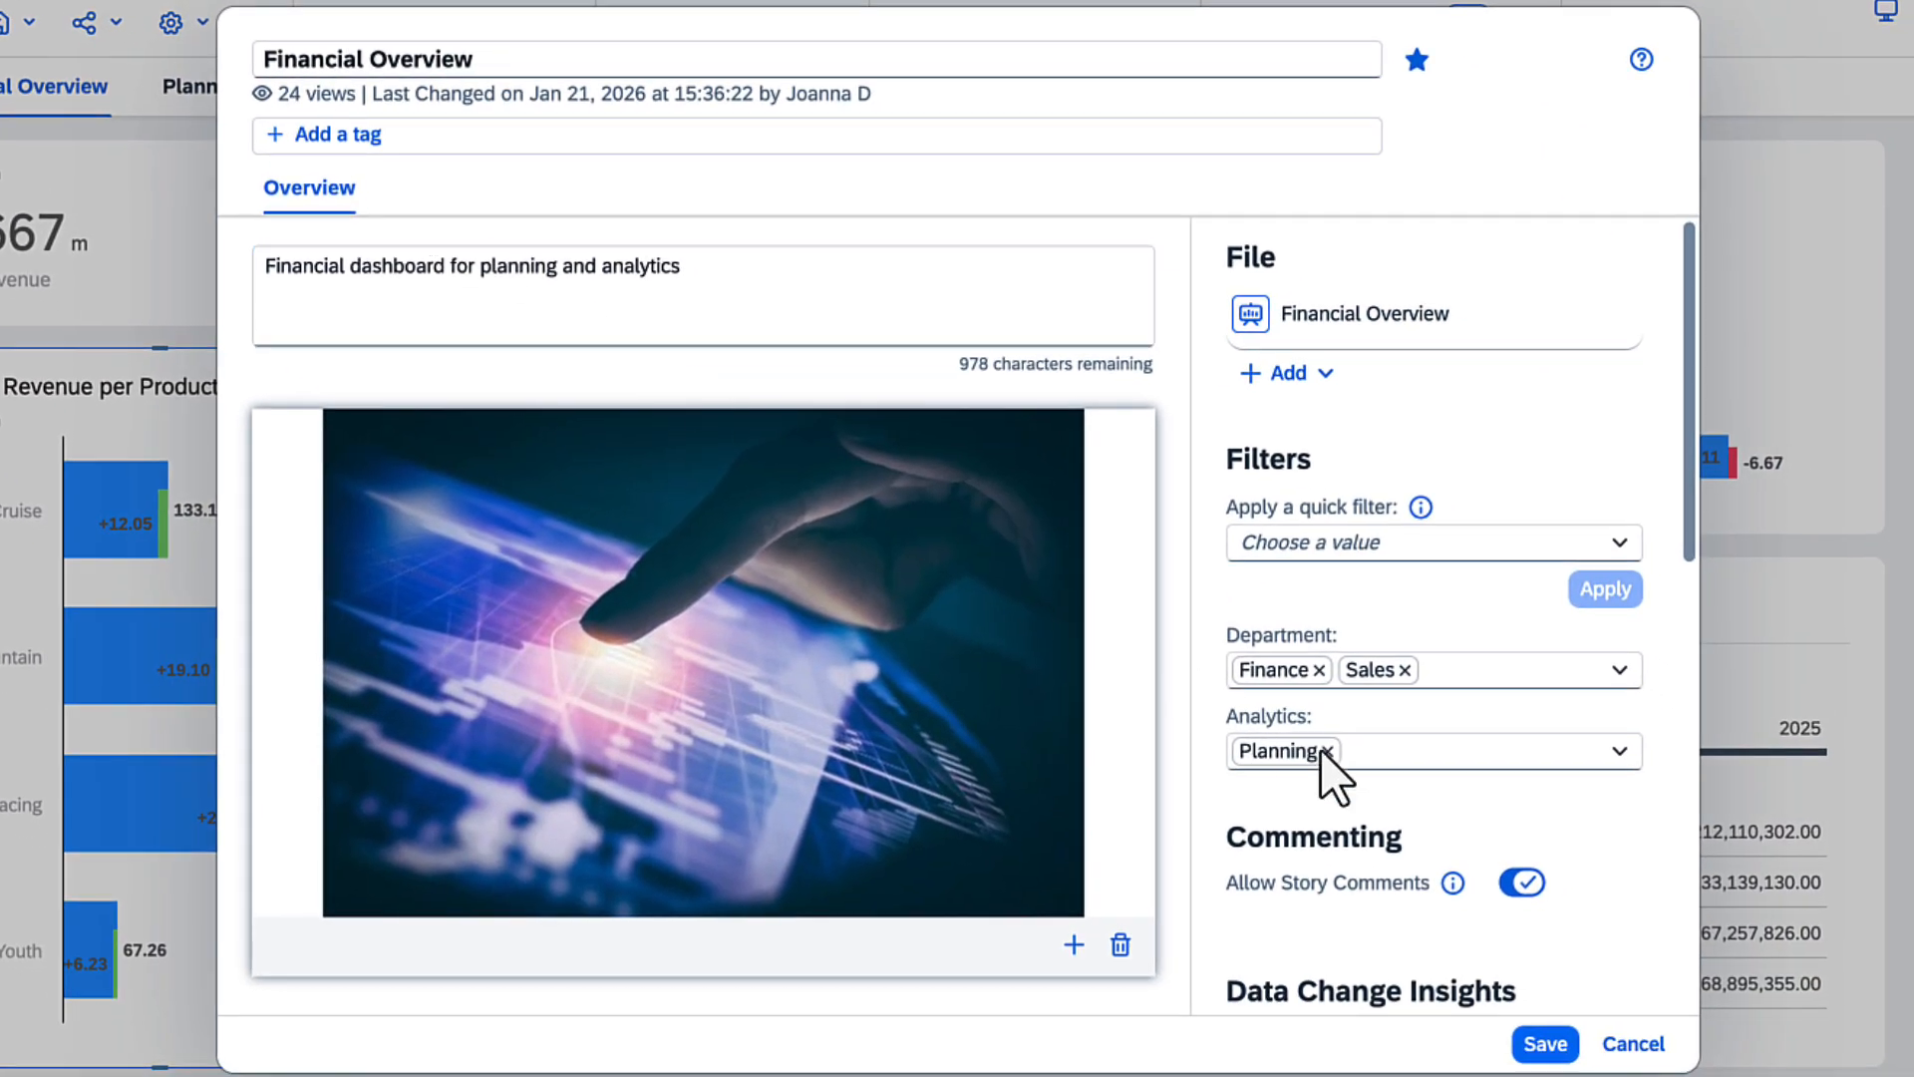
scroll(1689, 972, "down", 8)
scroll(1689, 972, "down", 3)
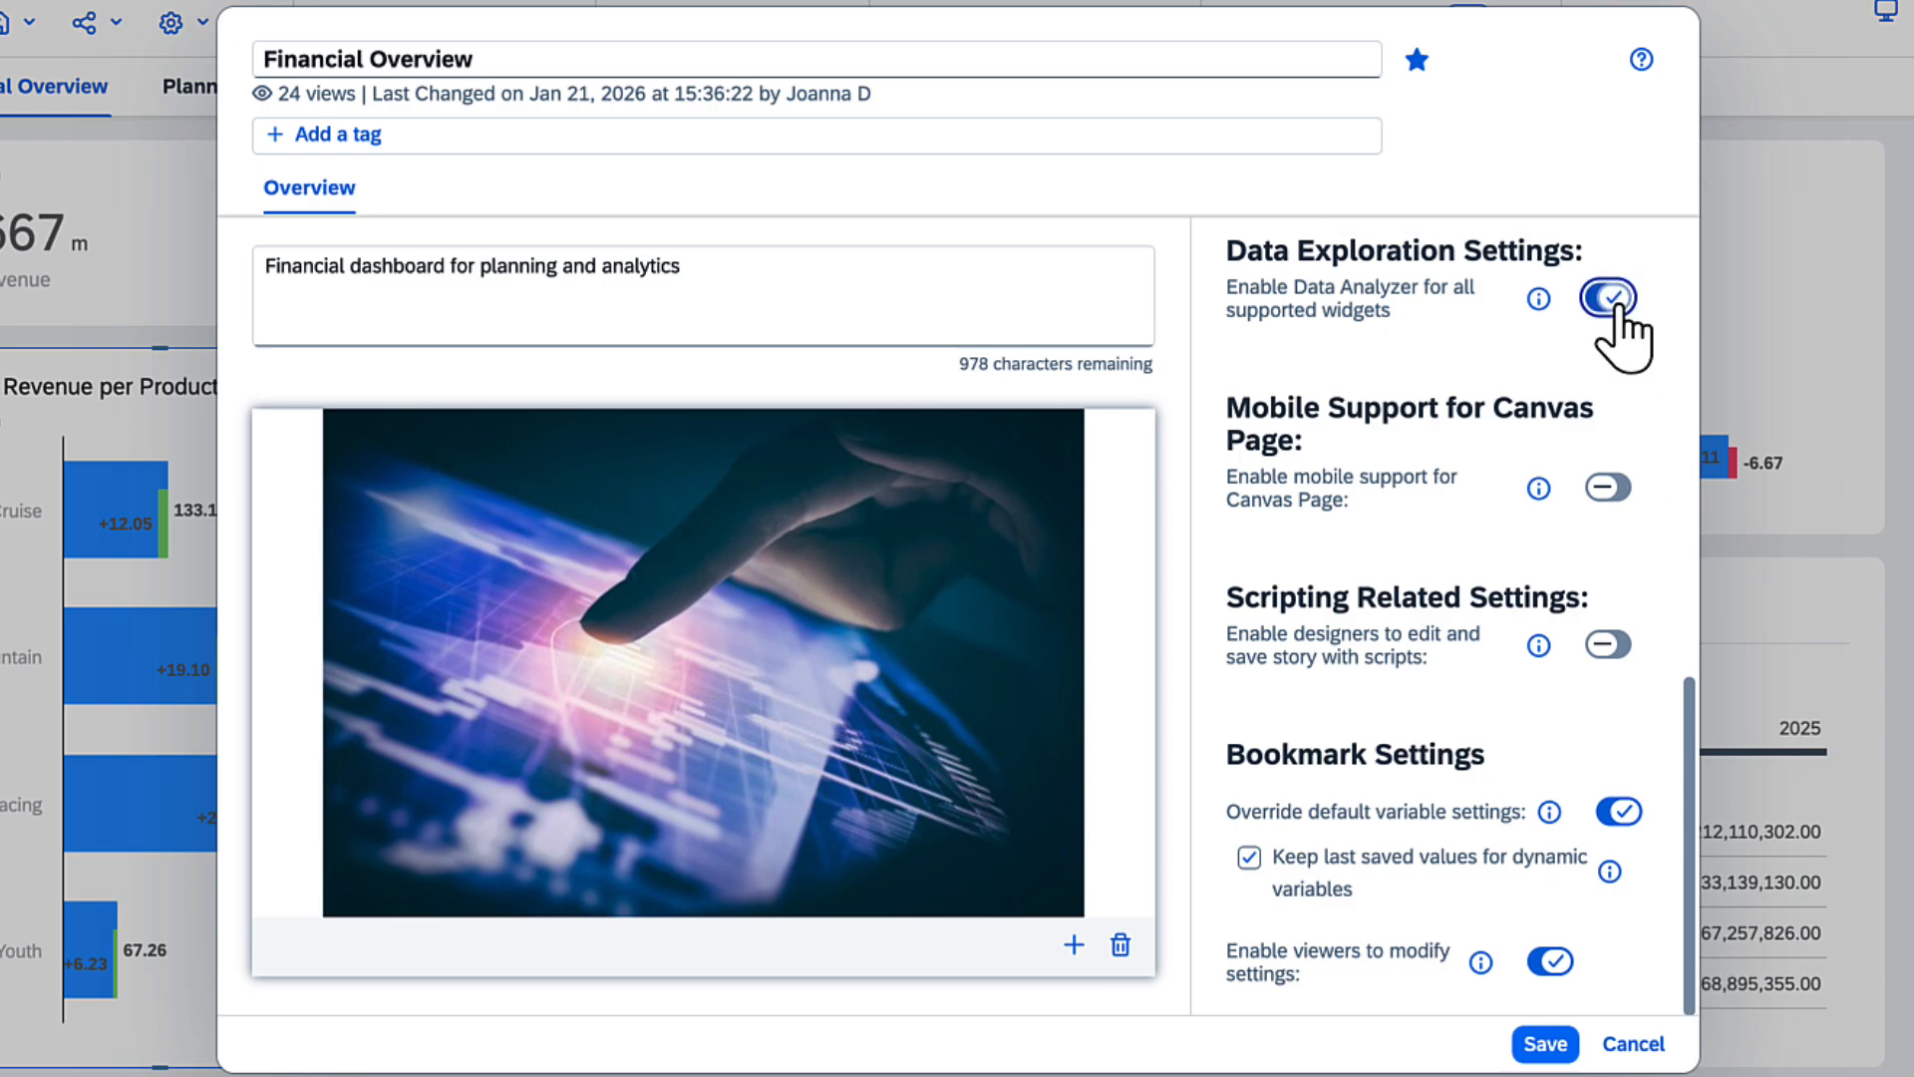
left_click(1545, 1044)
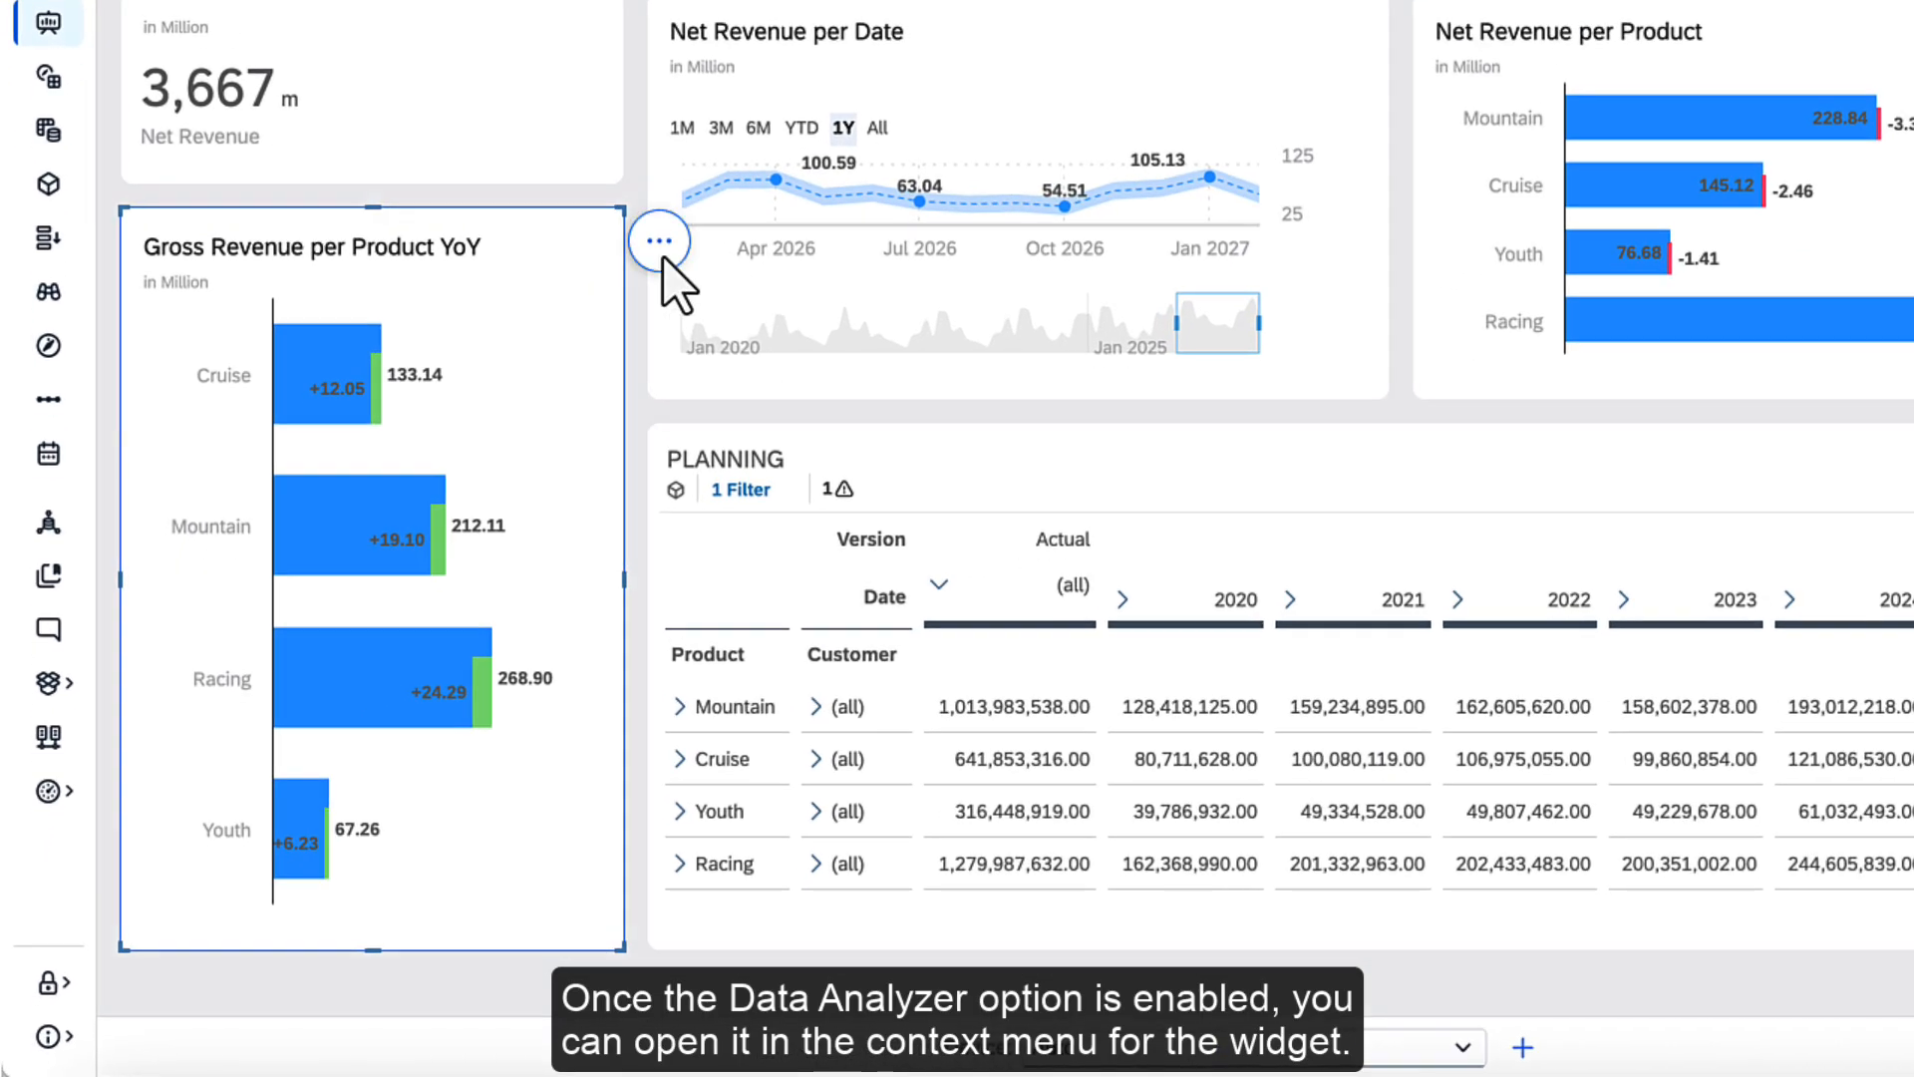
Open the Gross Revenue per Product YoY chart's data in Data Analyzer
left_click(527, 408)
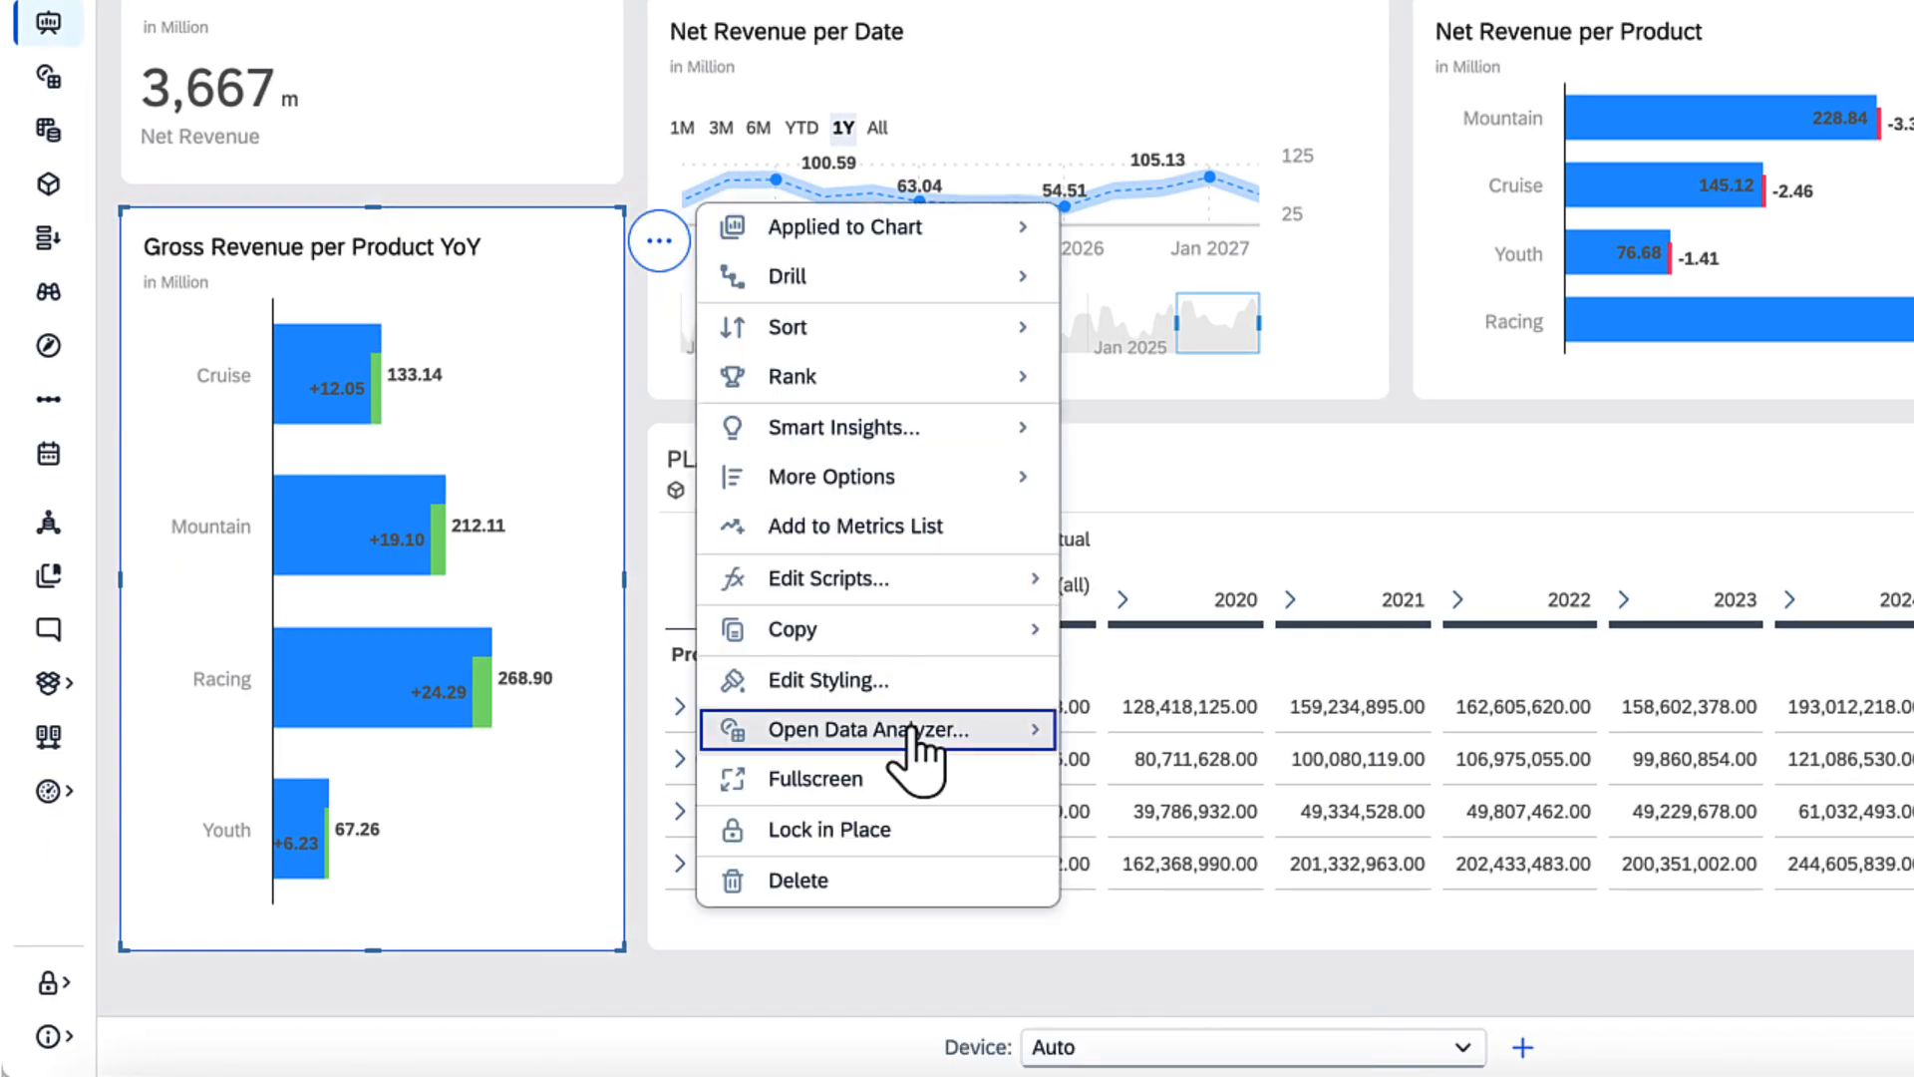
mouse_move(917, 739)
left_click(1127, 780)
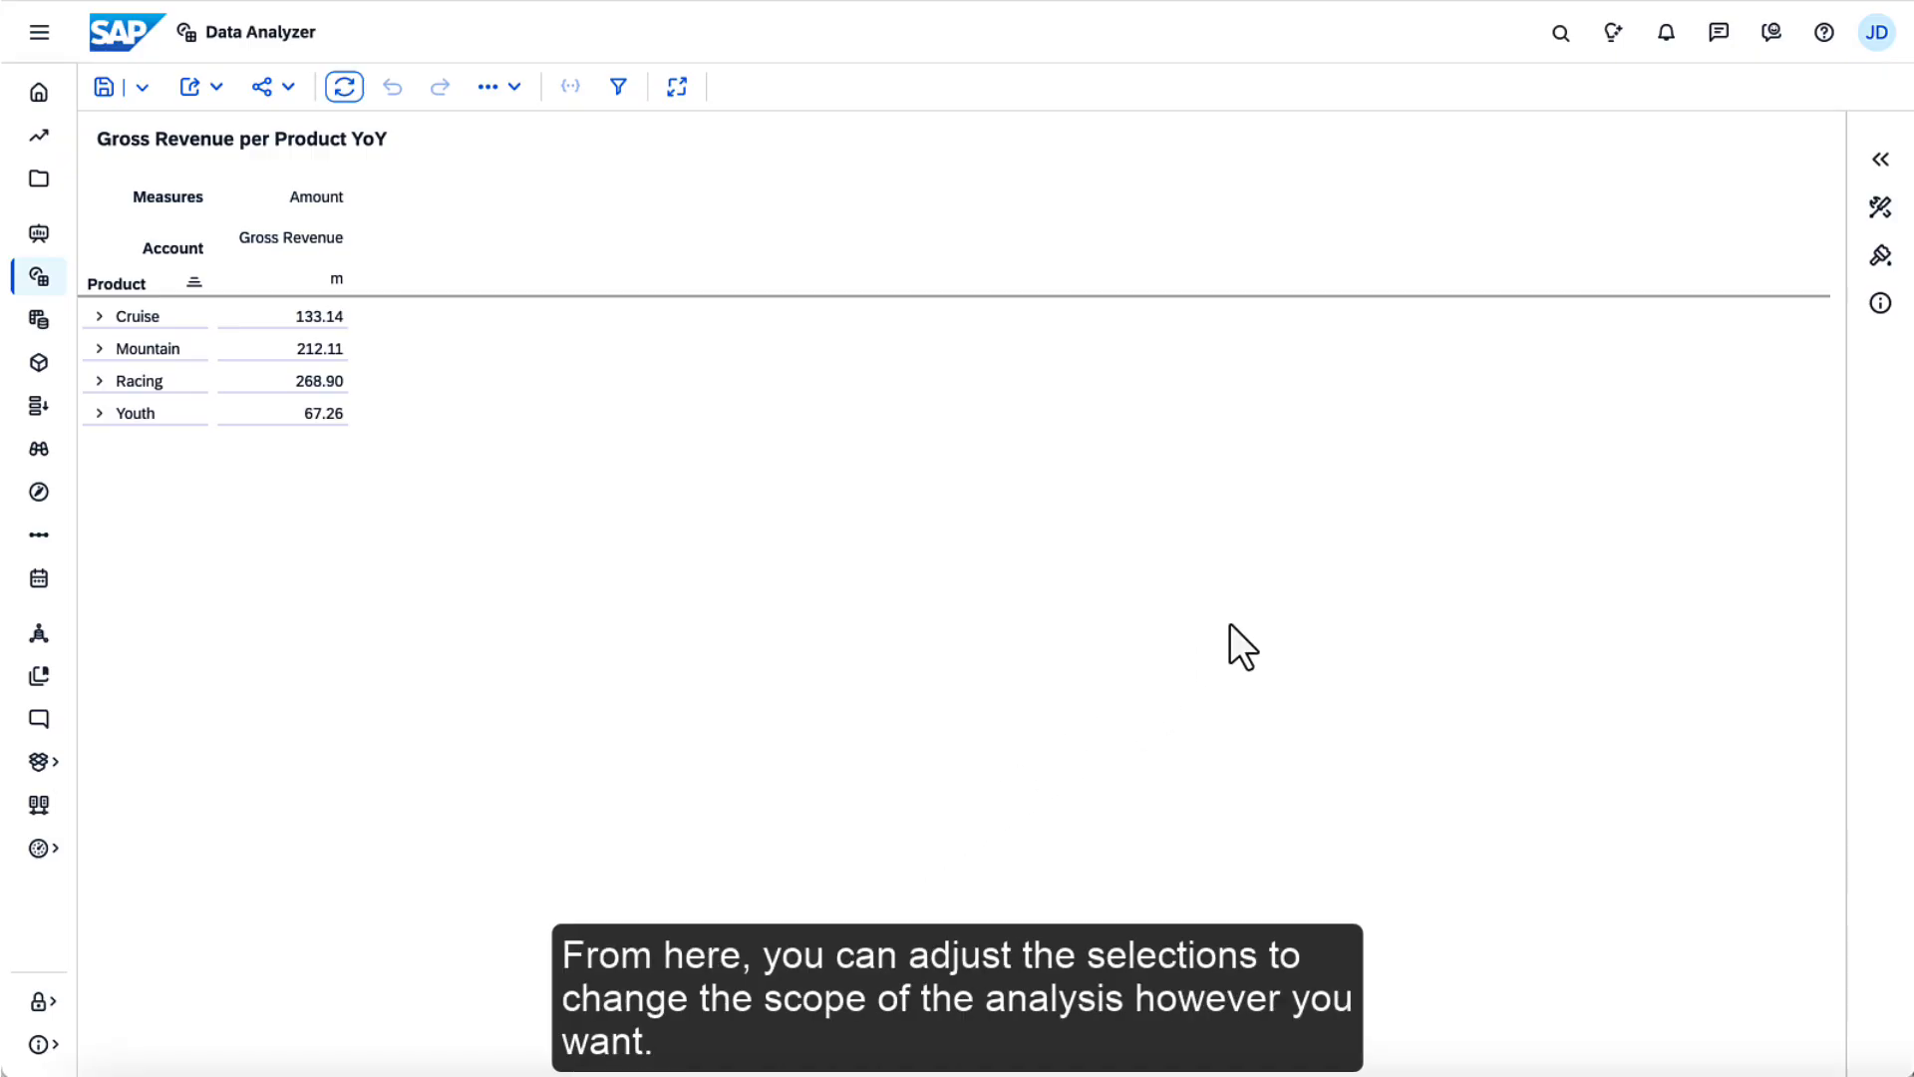
Show the builder and available objects, and add the Date dimension to the table's columns
left_click(1880, 159)
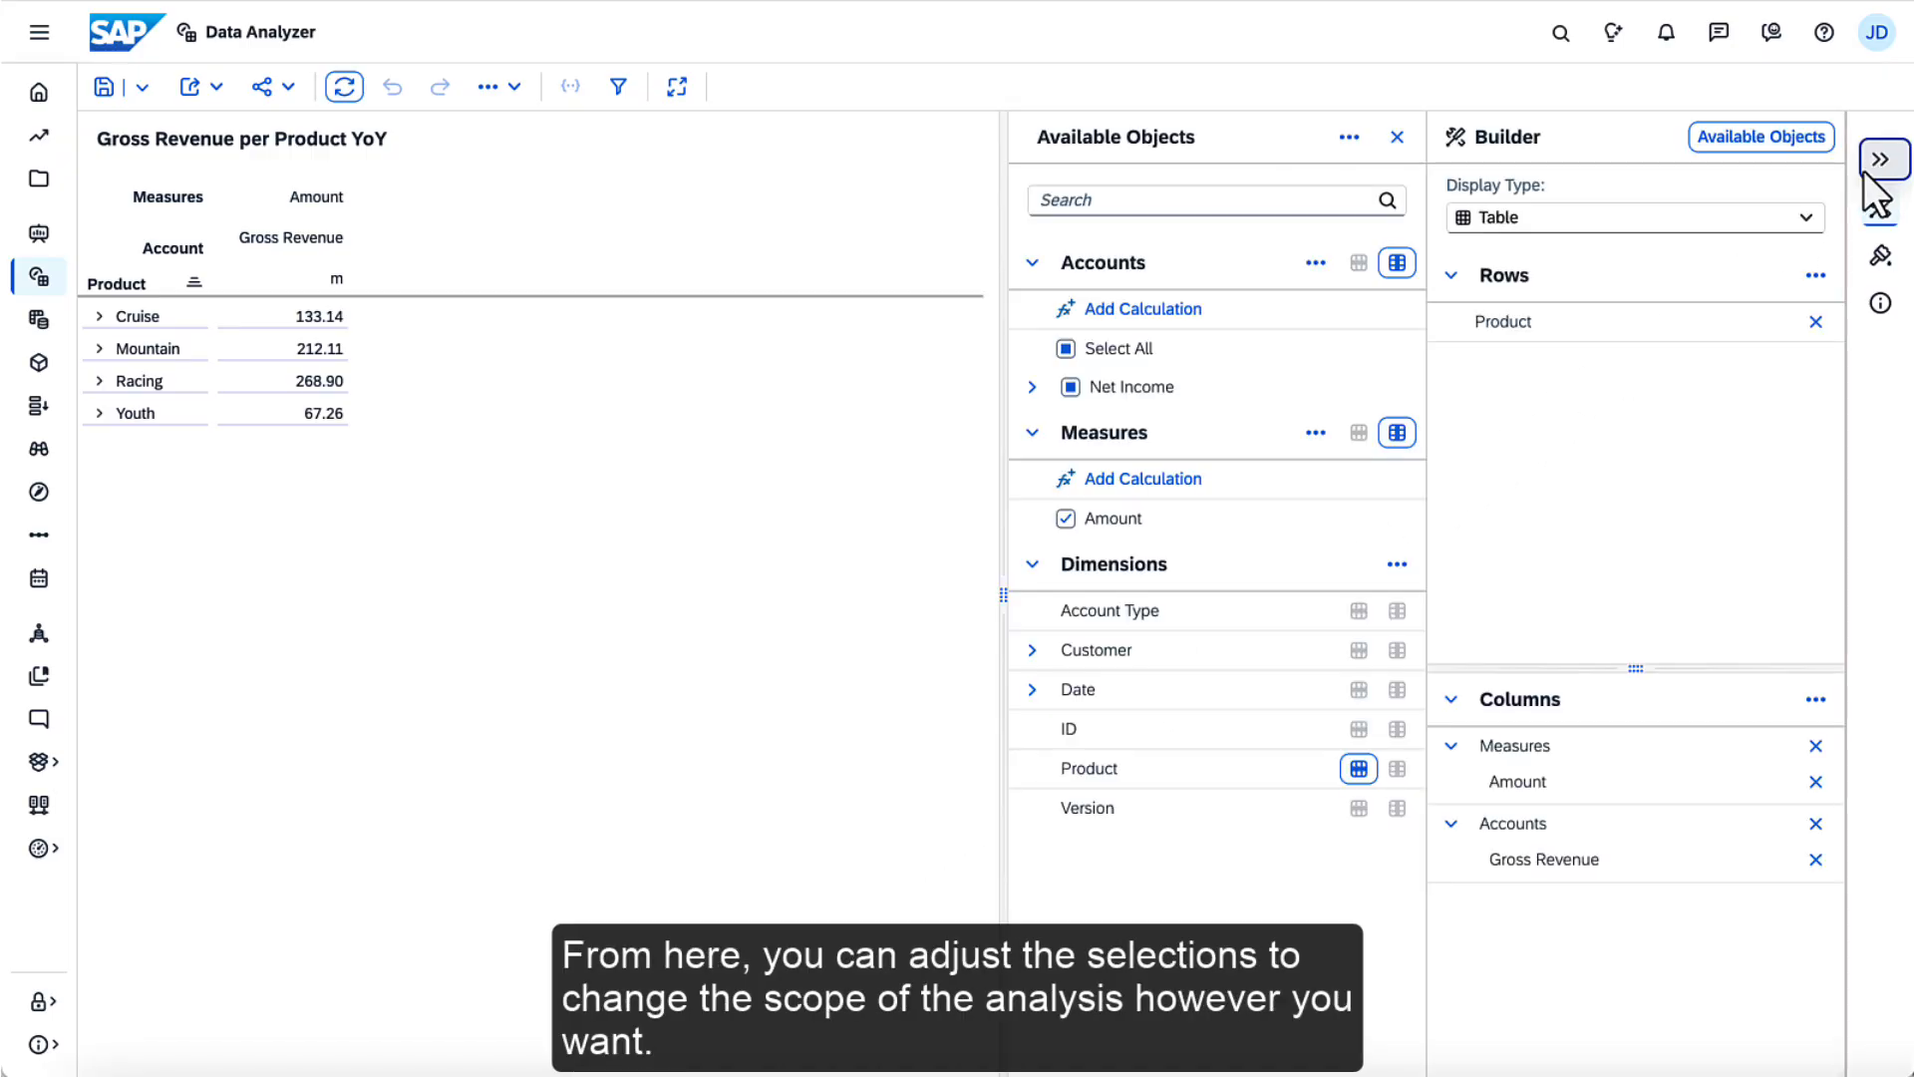
left_click(1397, 688)
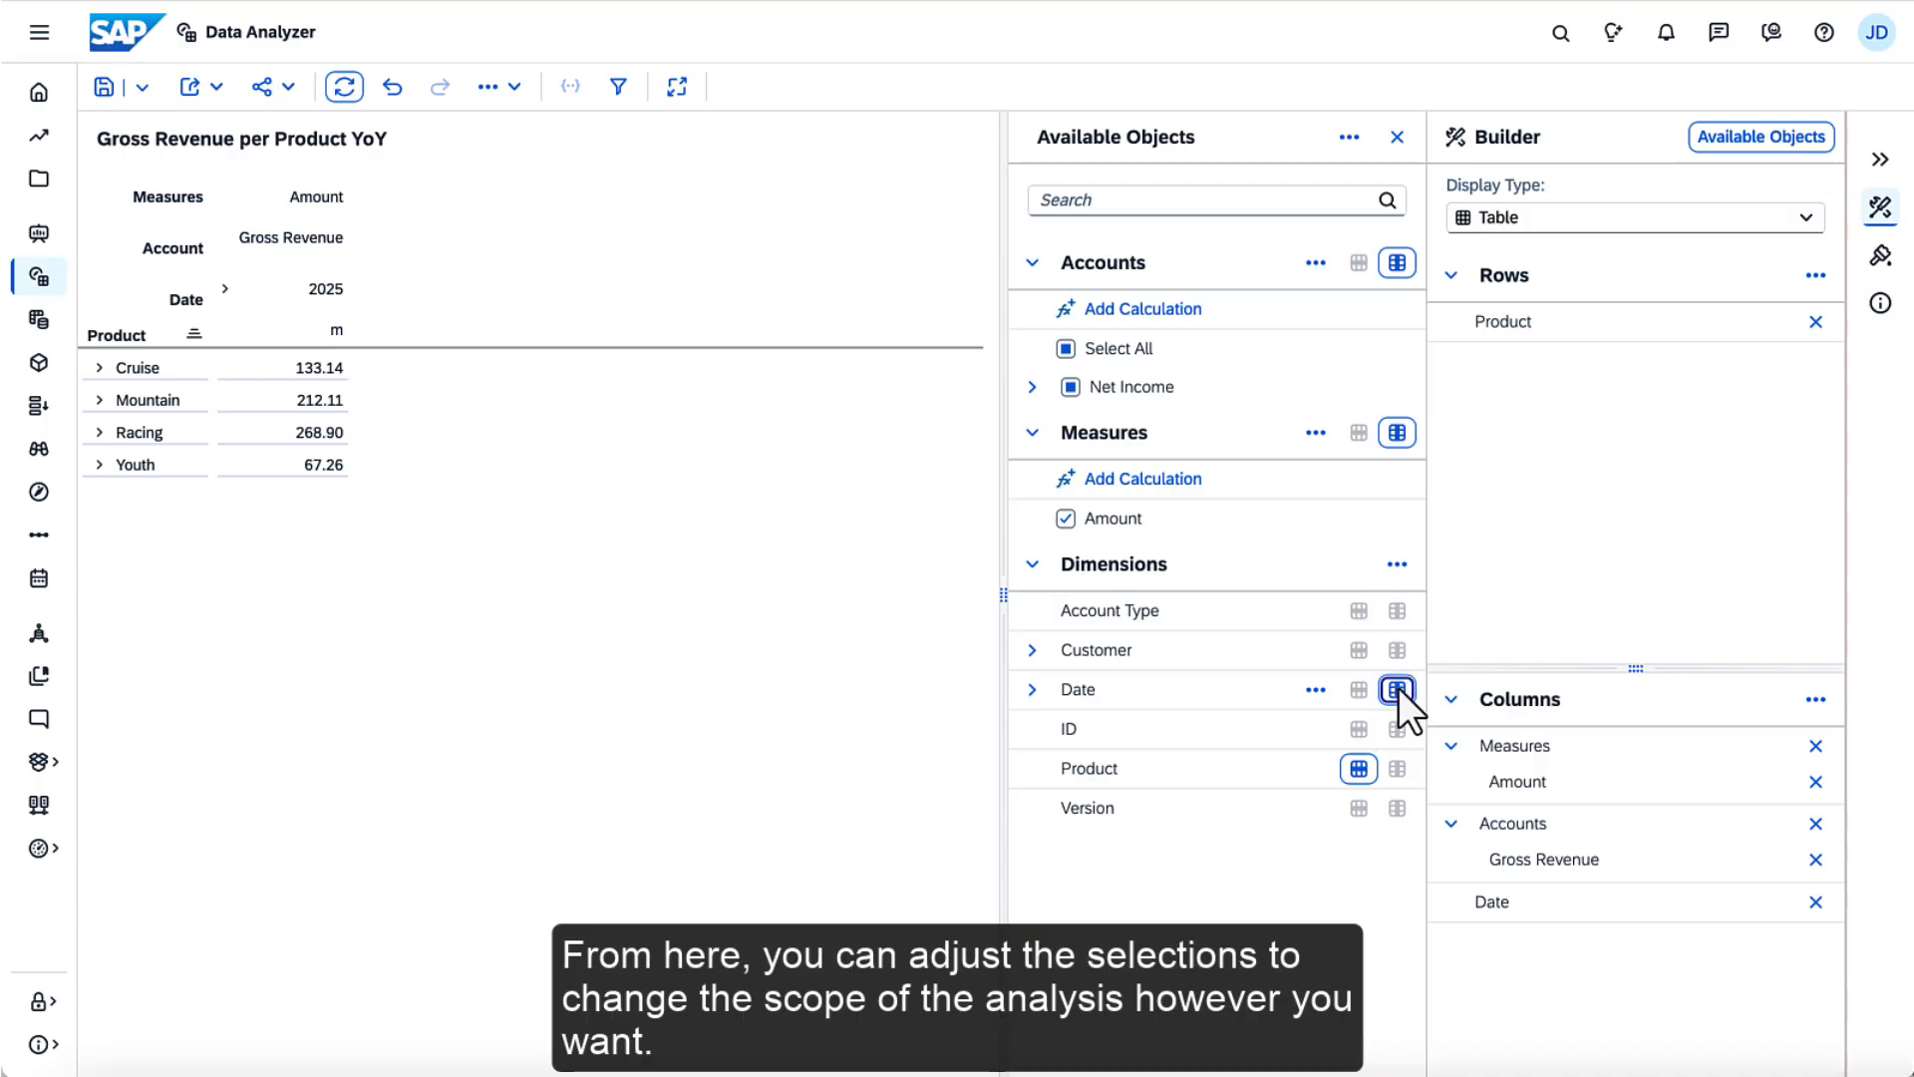